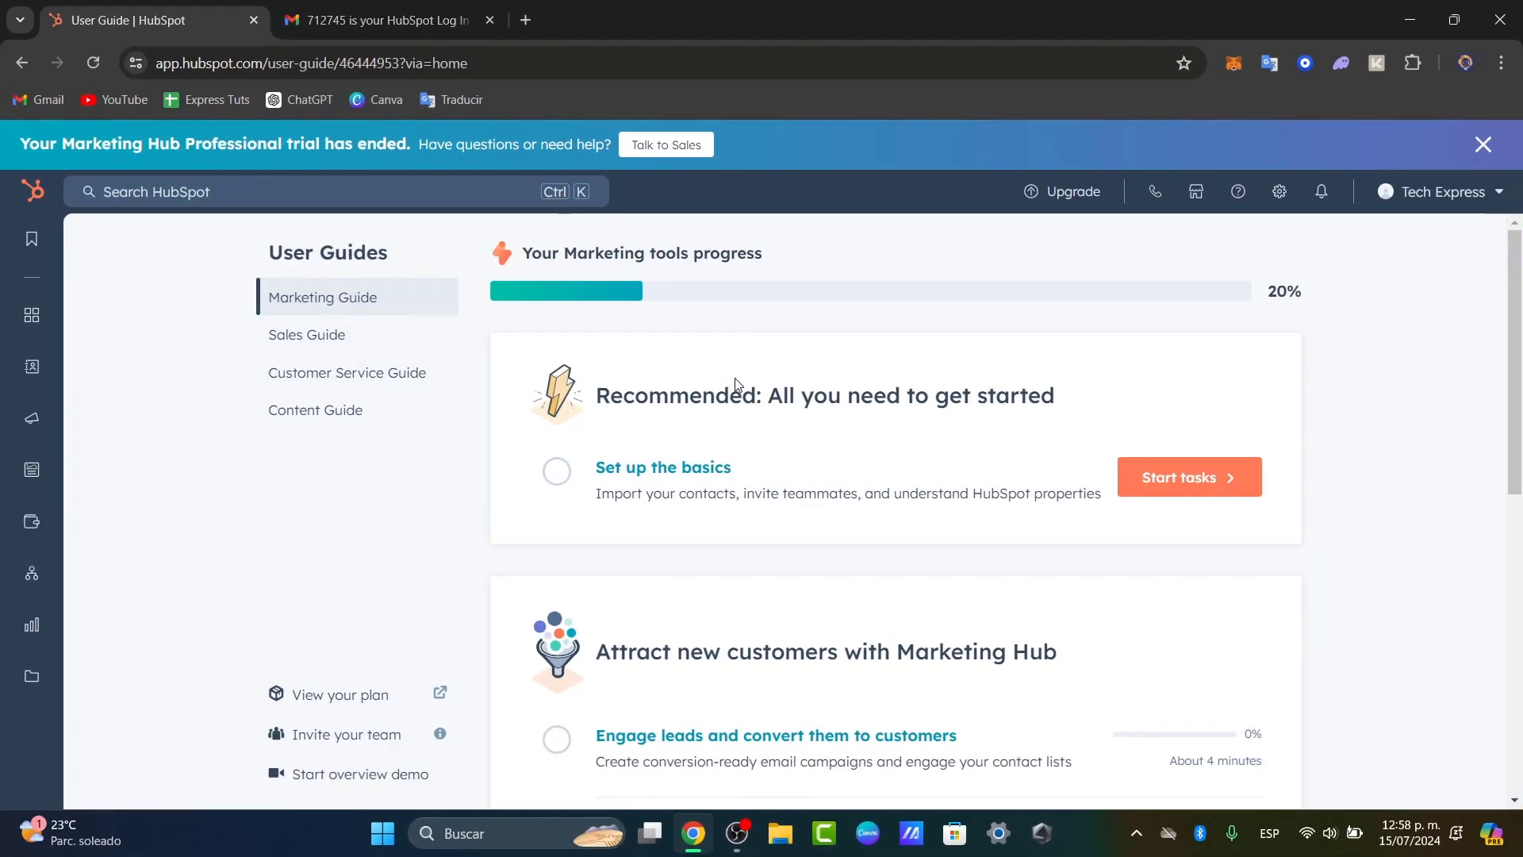
Step: Dismiss the ended-trial banner and examine the main navigation's sections, from Bookmarks and CRM through Automations to Library
{"action": "left_click", "coordinate": [1482, 143]}
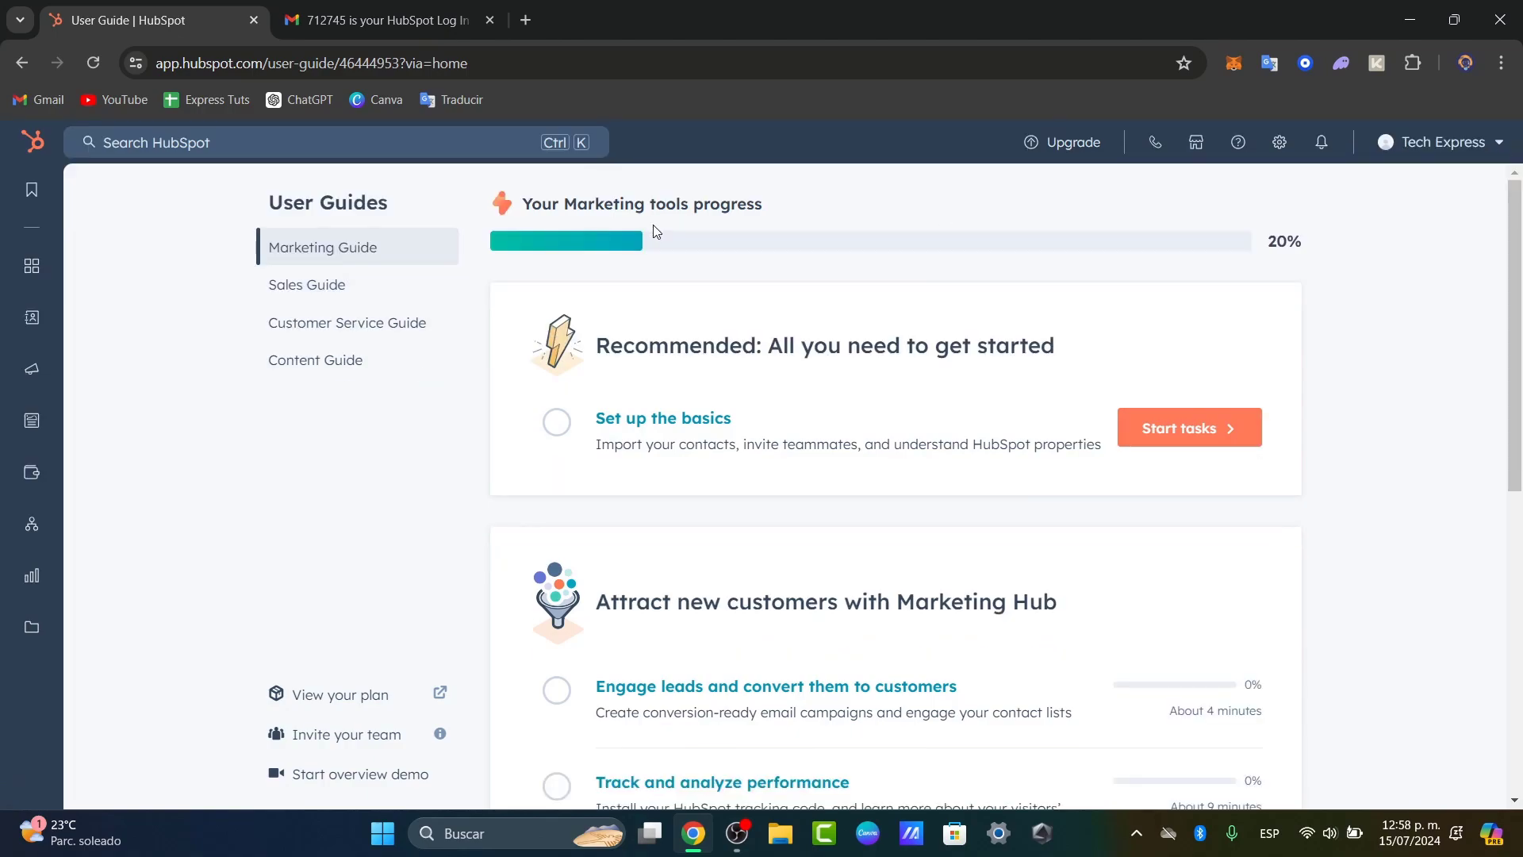
{"action": "mouse_move", "coordinate": [4, 283]}
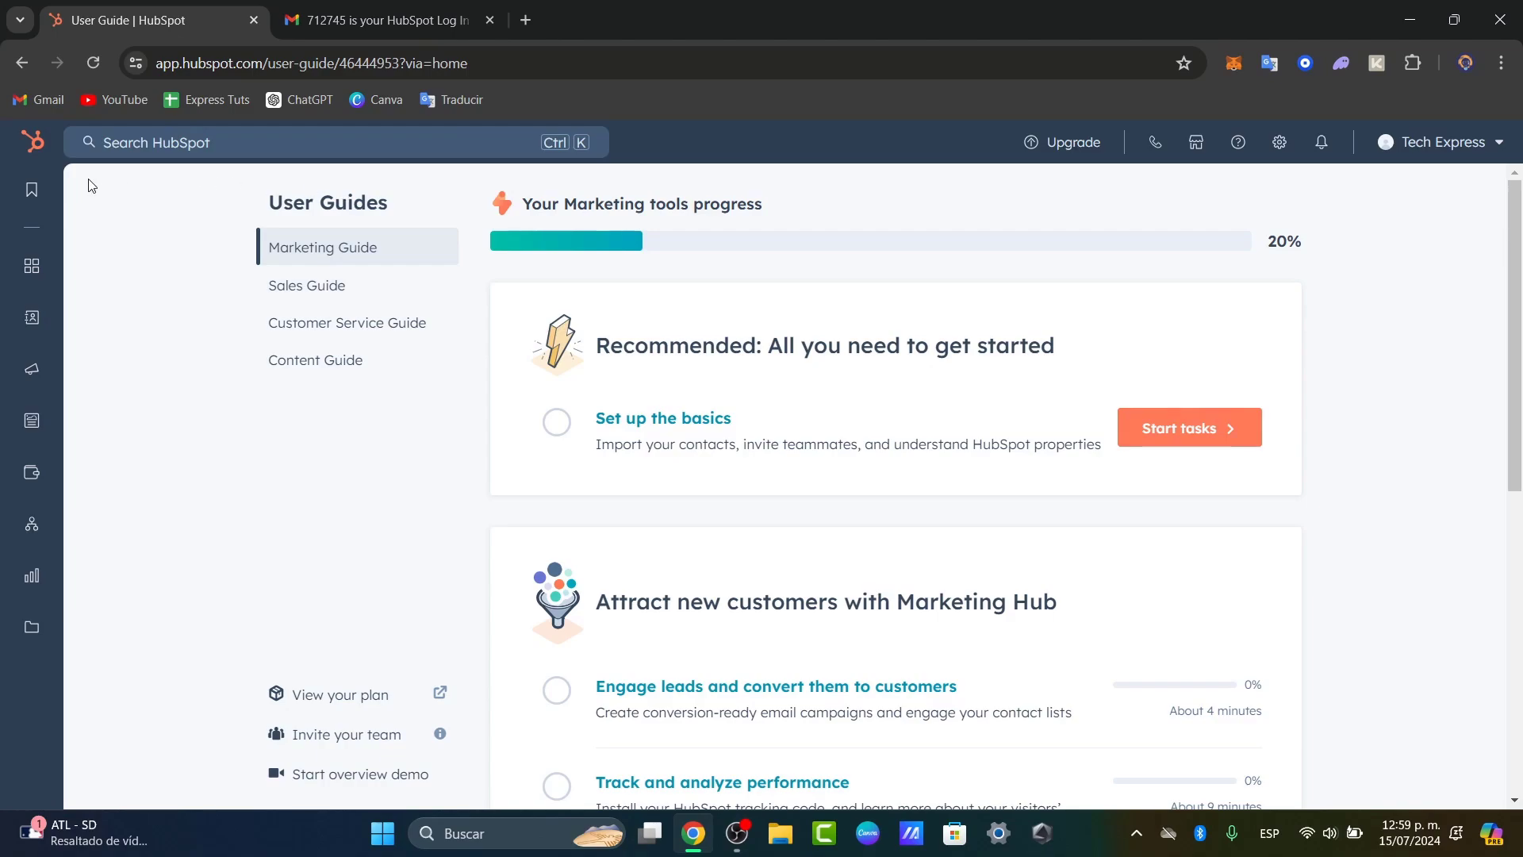
{"action": "mouse_move", "coordinate": [30, 188]}
{"action": "mouse_move", "coordinate": [111, 198]}
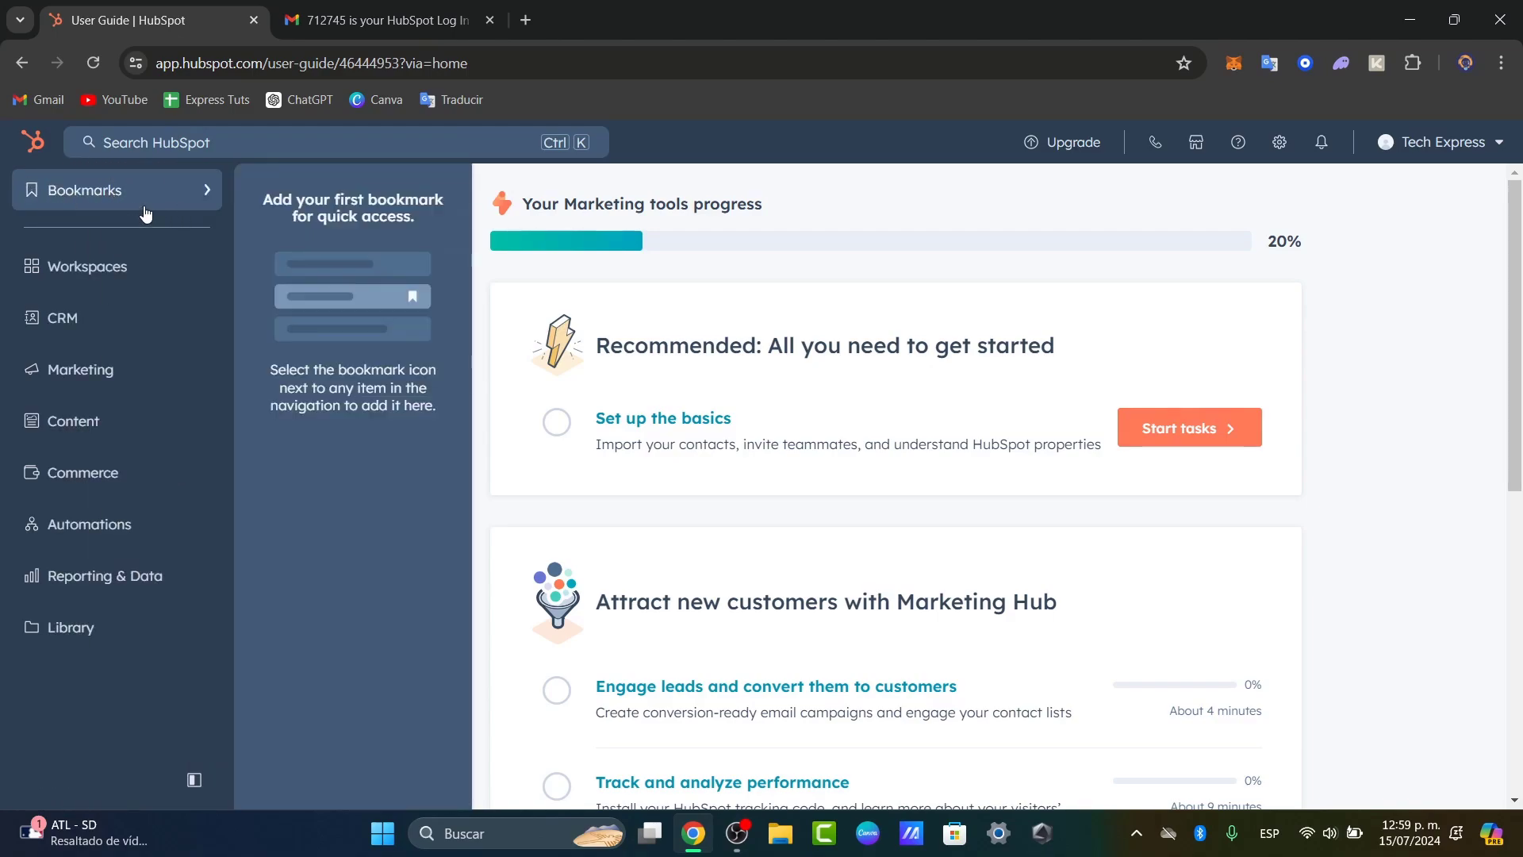
{"action": "mouse_move", "coordinate": [124, 265]}
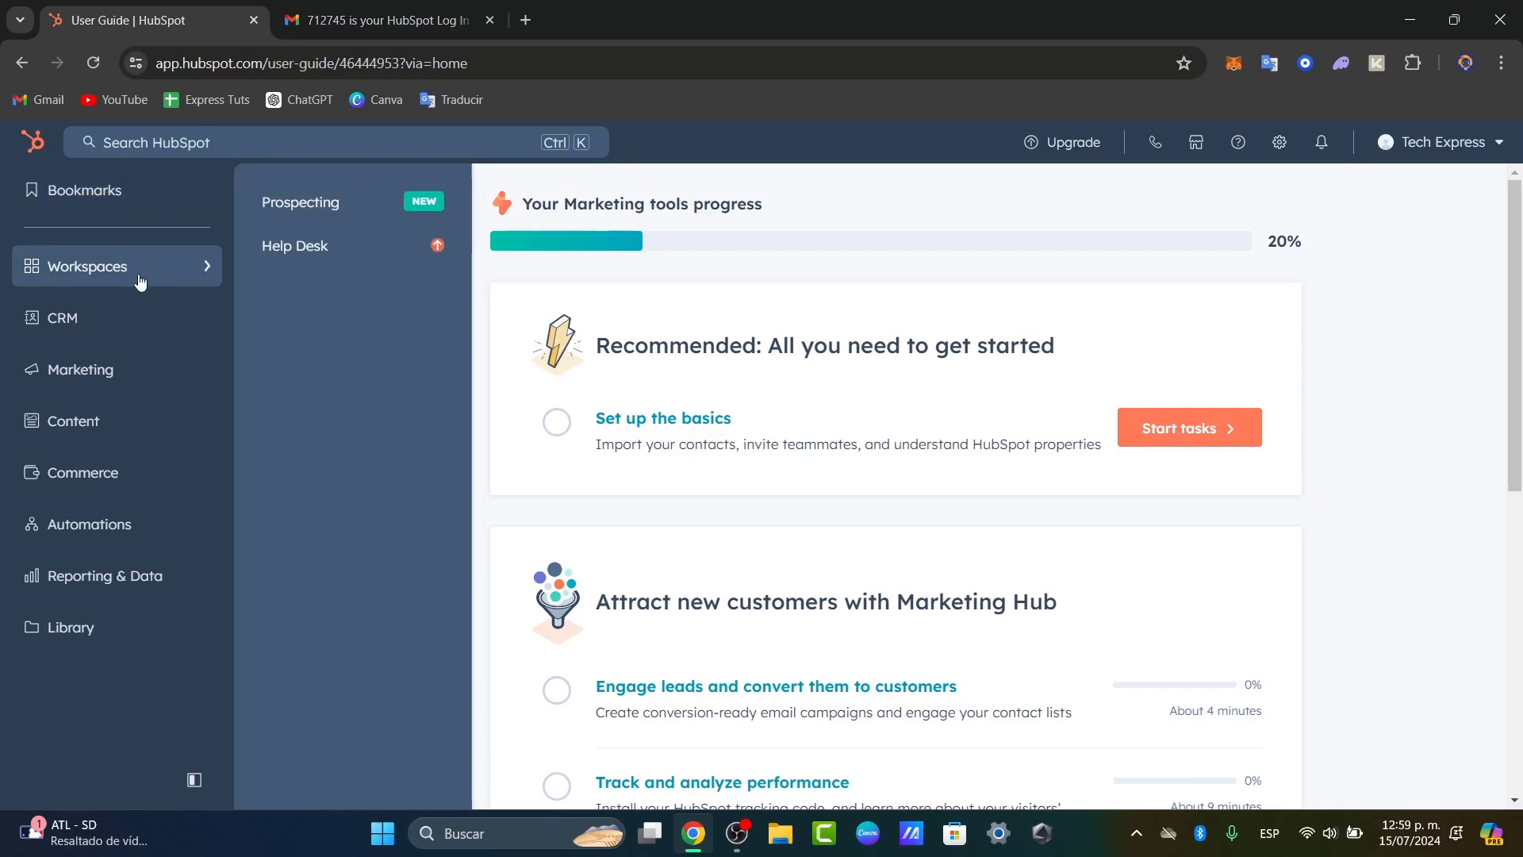
{"action": "mouse_move", "coordinate": [110, 333]}
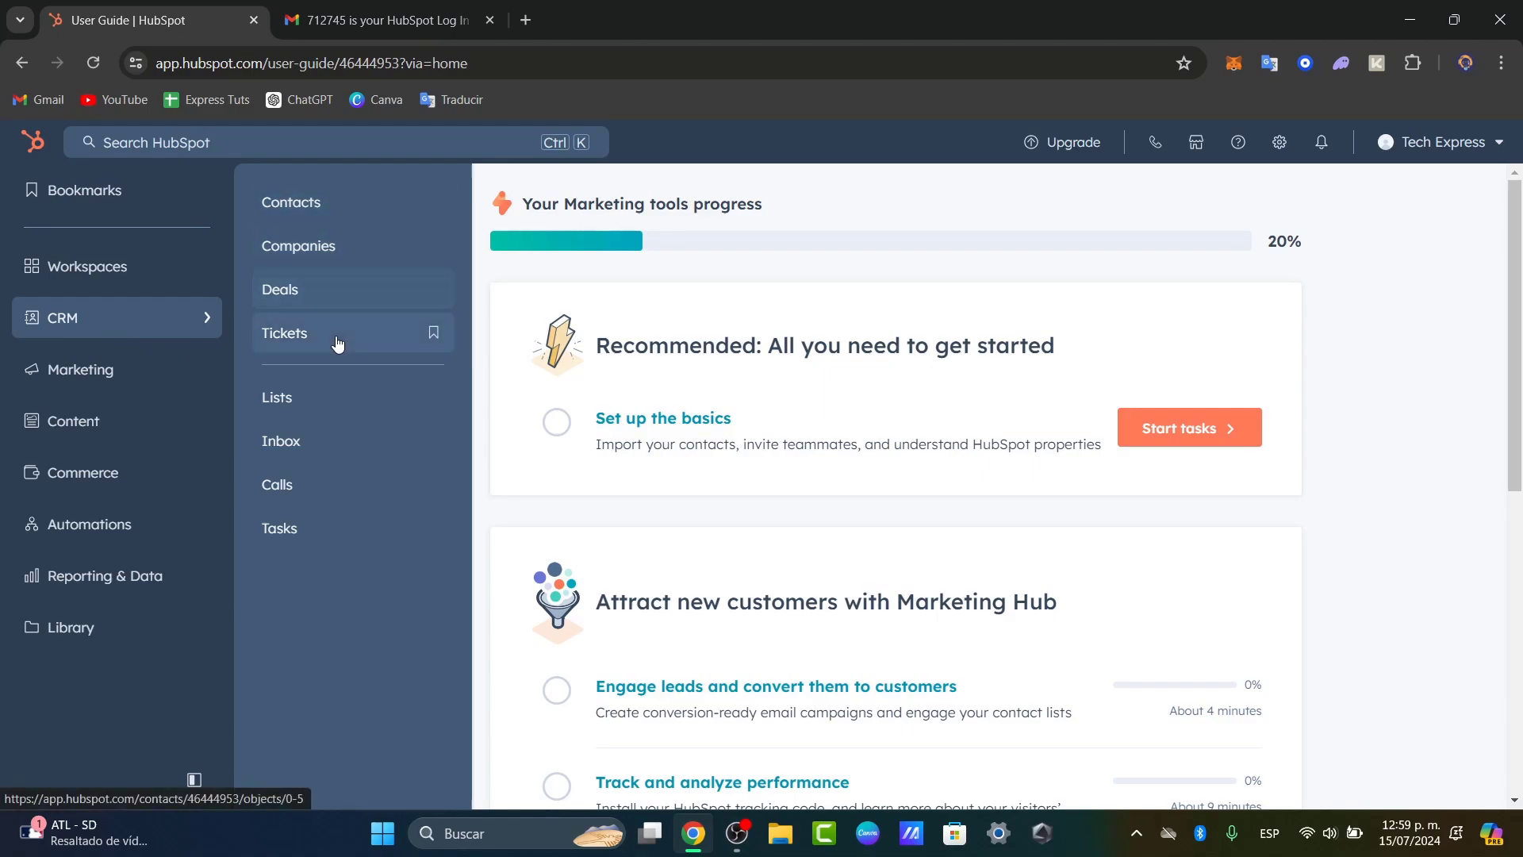
{"action": "mouse_move", "coordinate": [115, 400]}
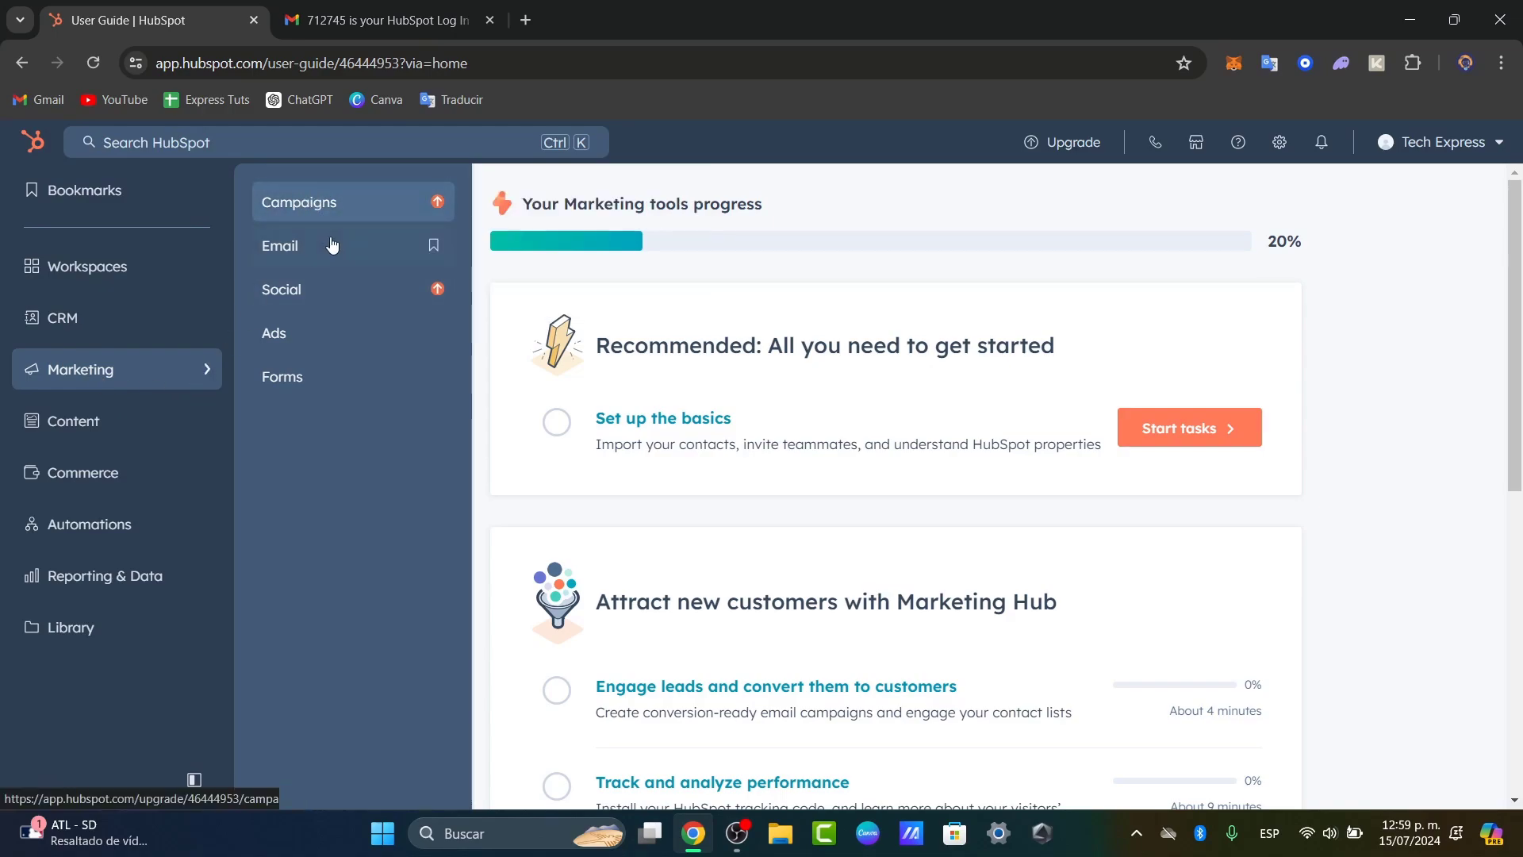
{"action": "mouse_move", "coordinate": [88, 428]}
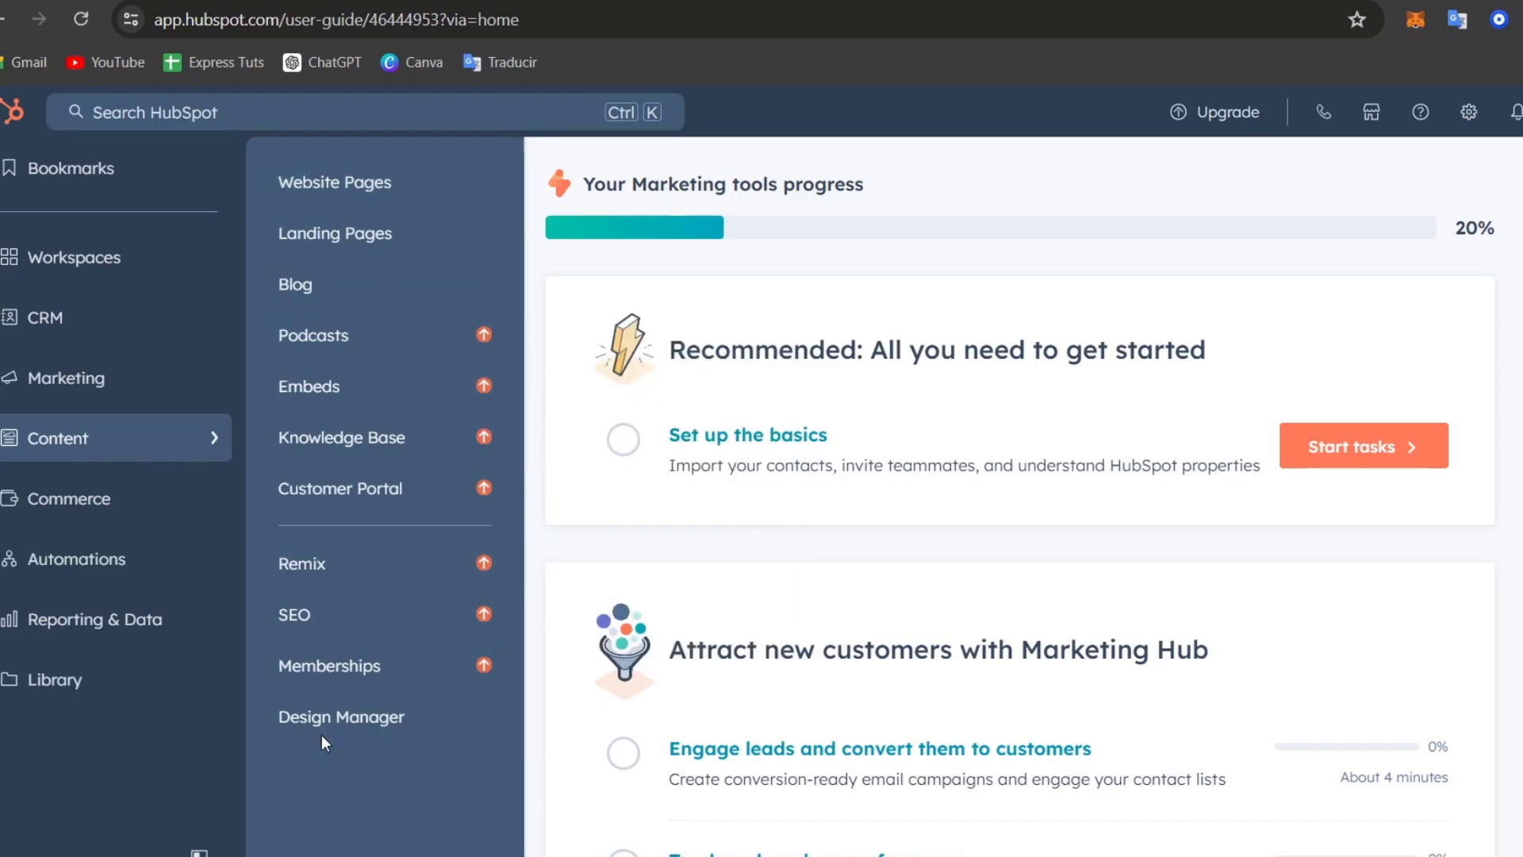
{"action": "mouse_move", "coordinate": [97, 522]}
{"action": "mouse_move", "coordinate": [137, 583]}
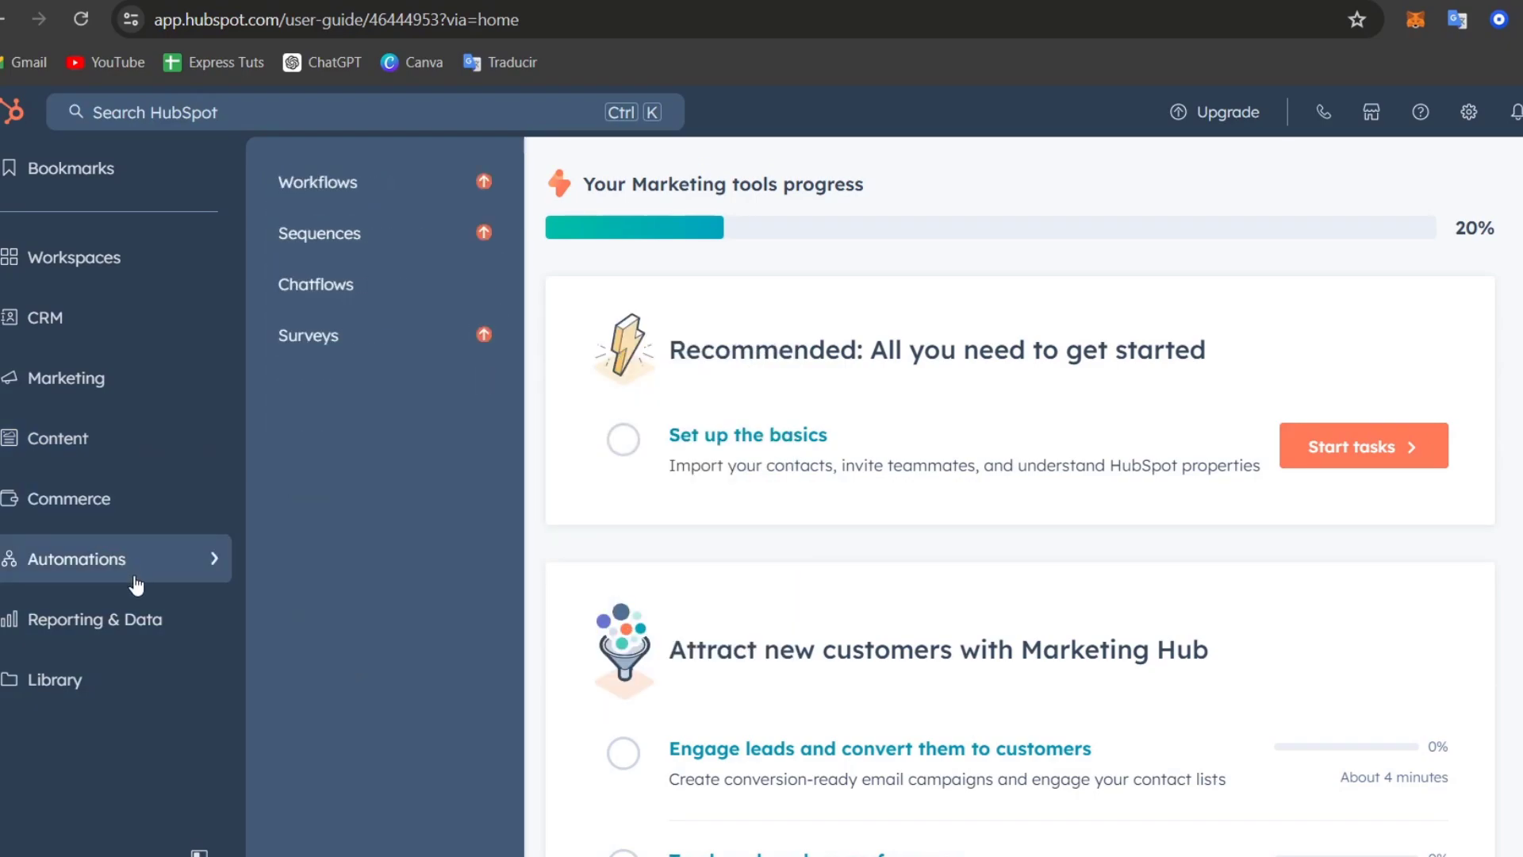
{"action": "mouse_move", "coordinate": [125, 676]}
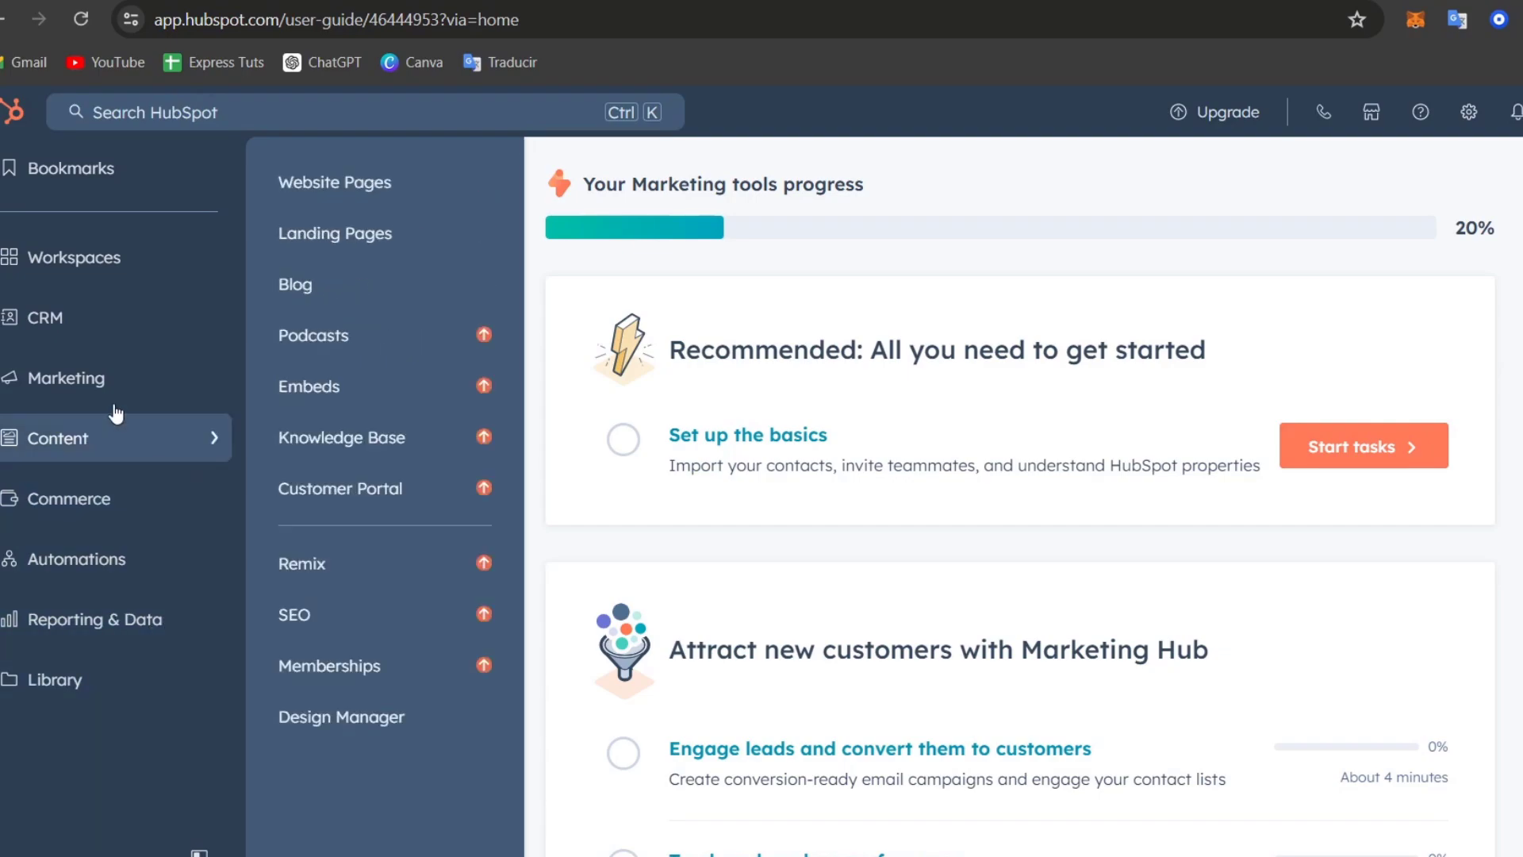
Step: Open the CRM contacts, examine the new-contact form's fields without creating a contact, and review the contact table's columns
{"action": "mouse_move", "coordinate": [108, 340]}
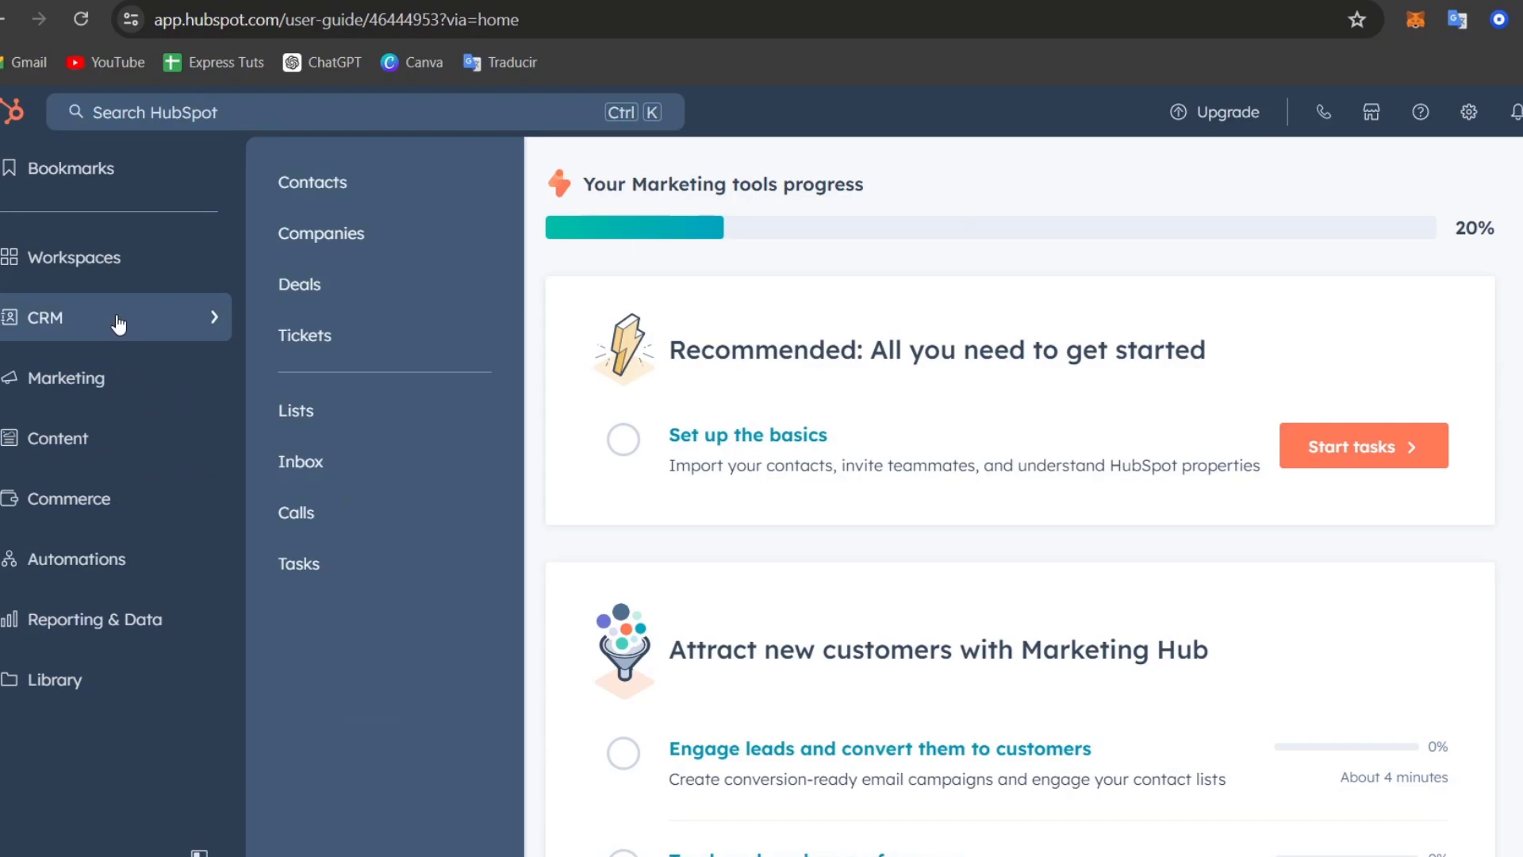
{"action": "left_click", "coordinate": [427, 183]}
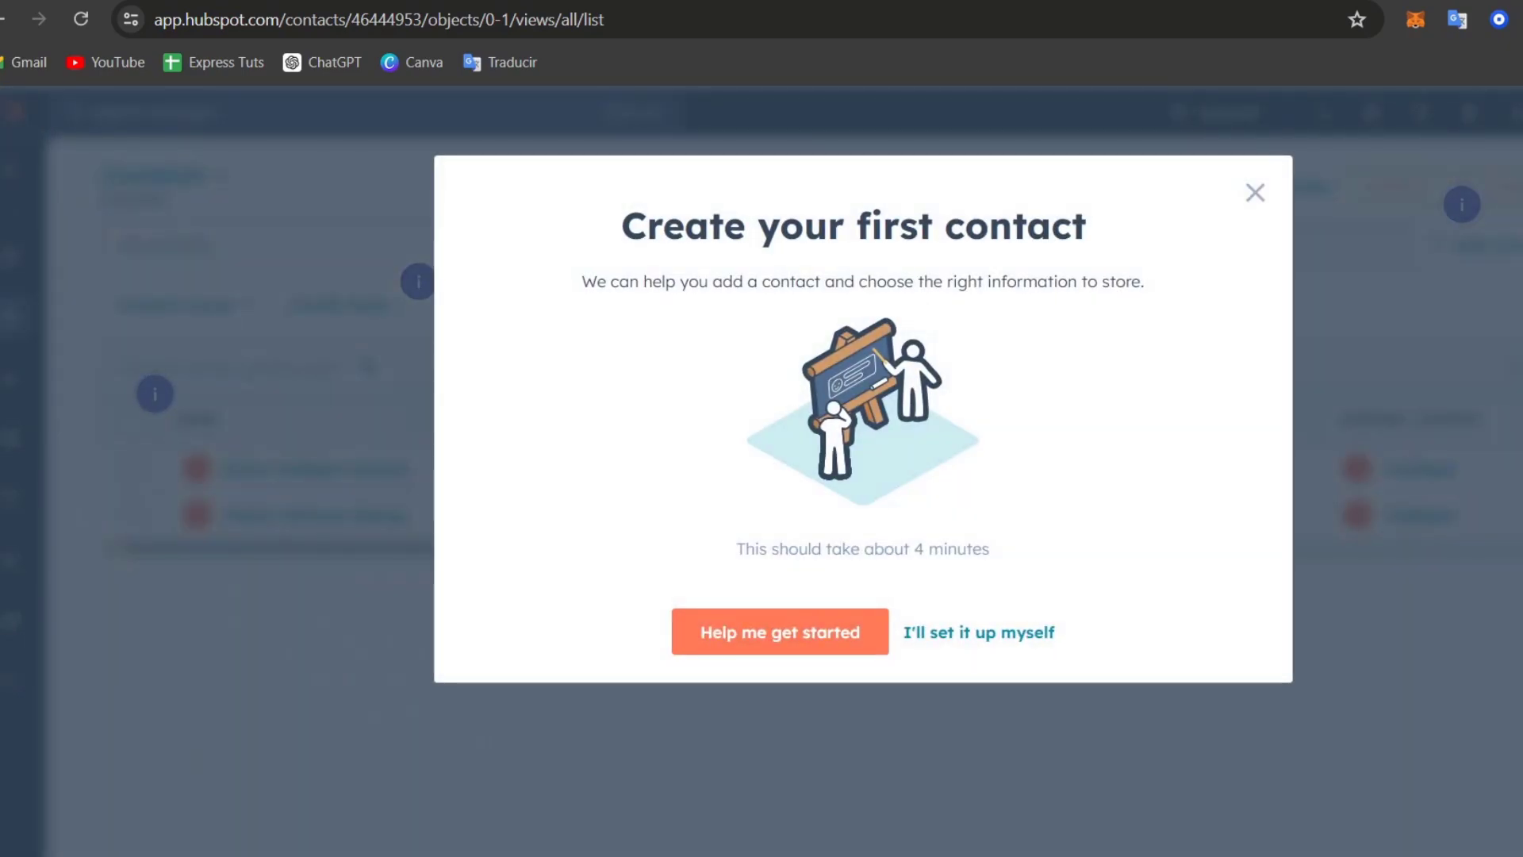
{"action": "left_click", "coordinate": [912, 630]}
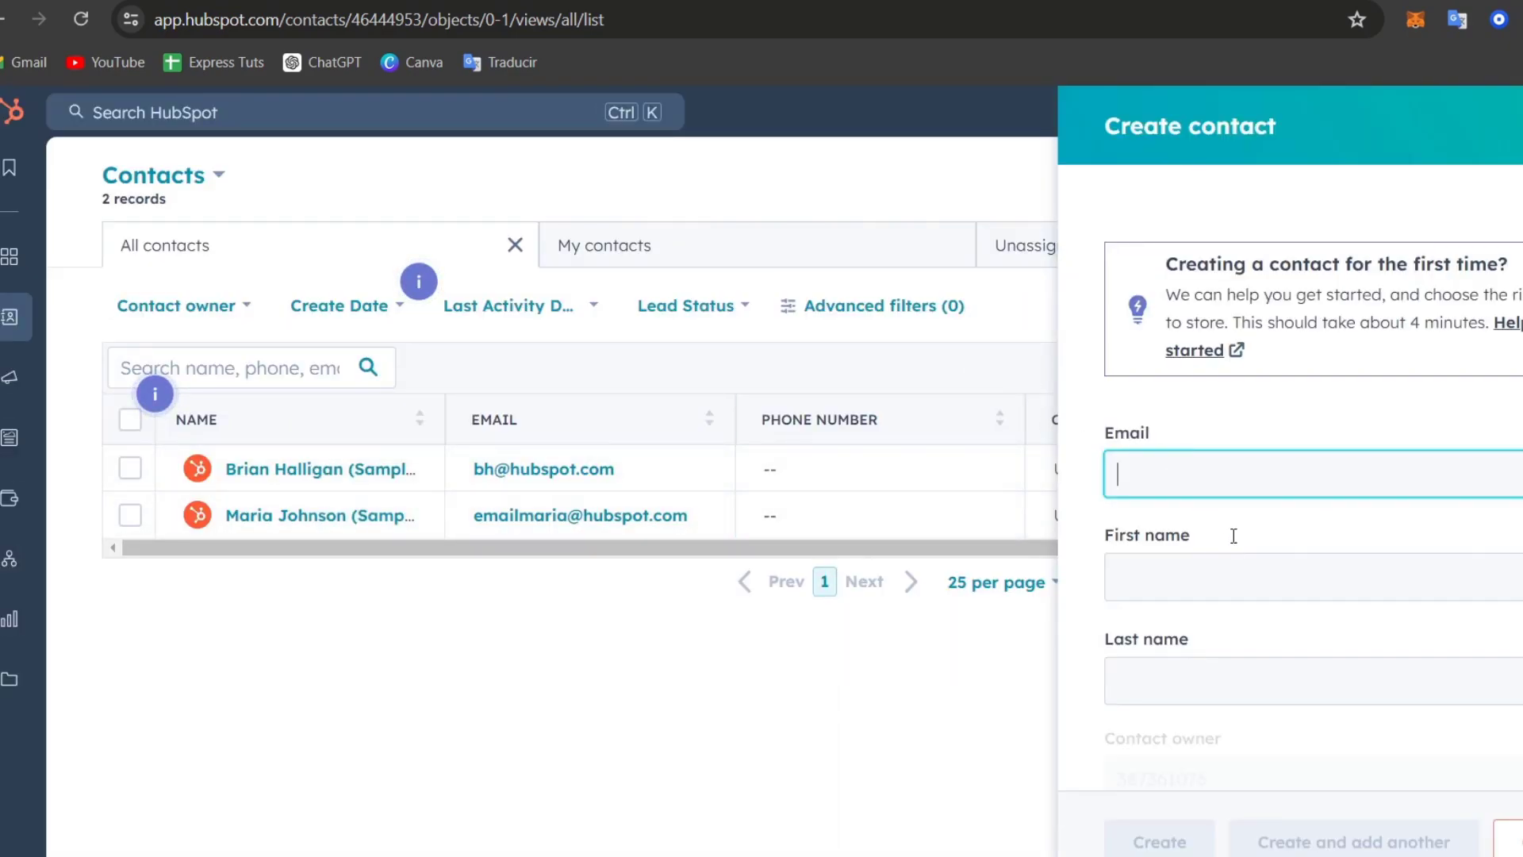
{"action": "scroll", "coordinate": [1225, 491], "scroll_direction": "down", "scroll_amount": 2}
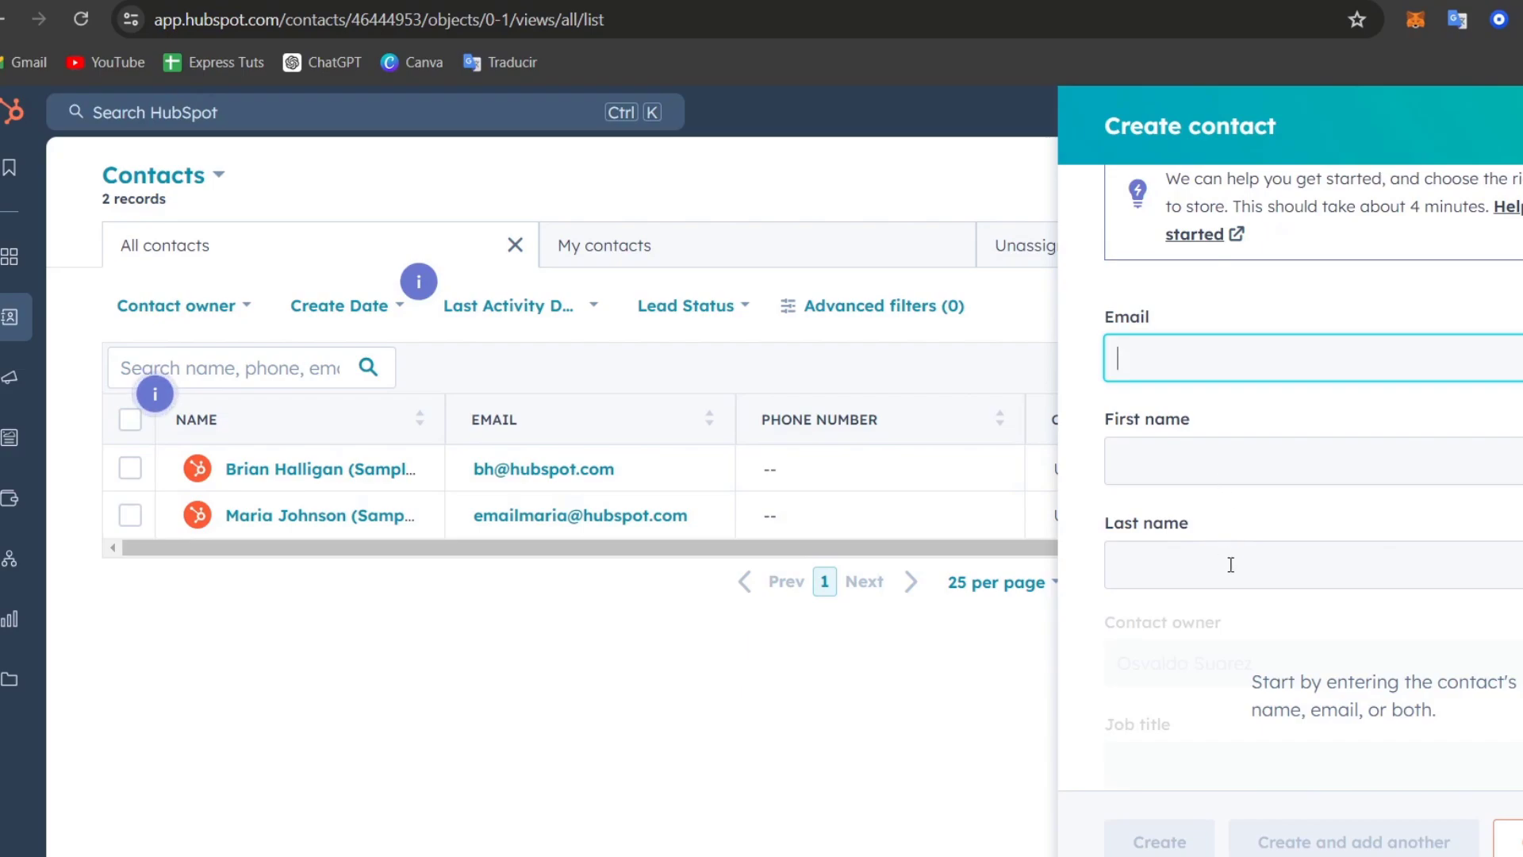
{"action": "scroll", "coordinate": [1317, 476], "scroll_direction": "down", "scroll_amount": 4}
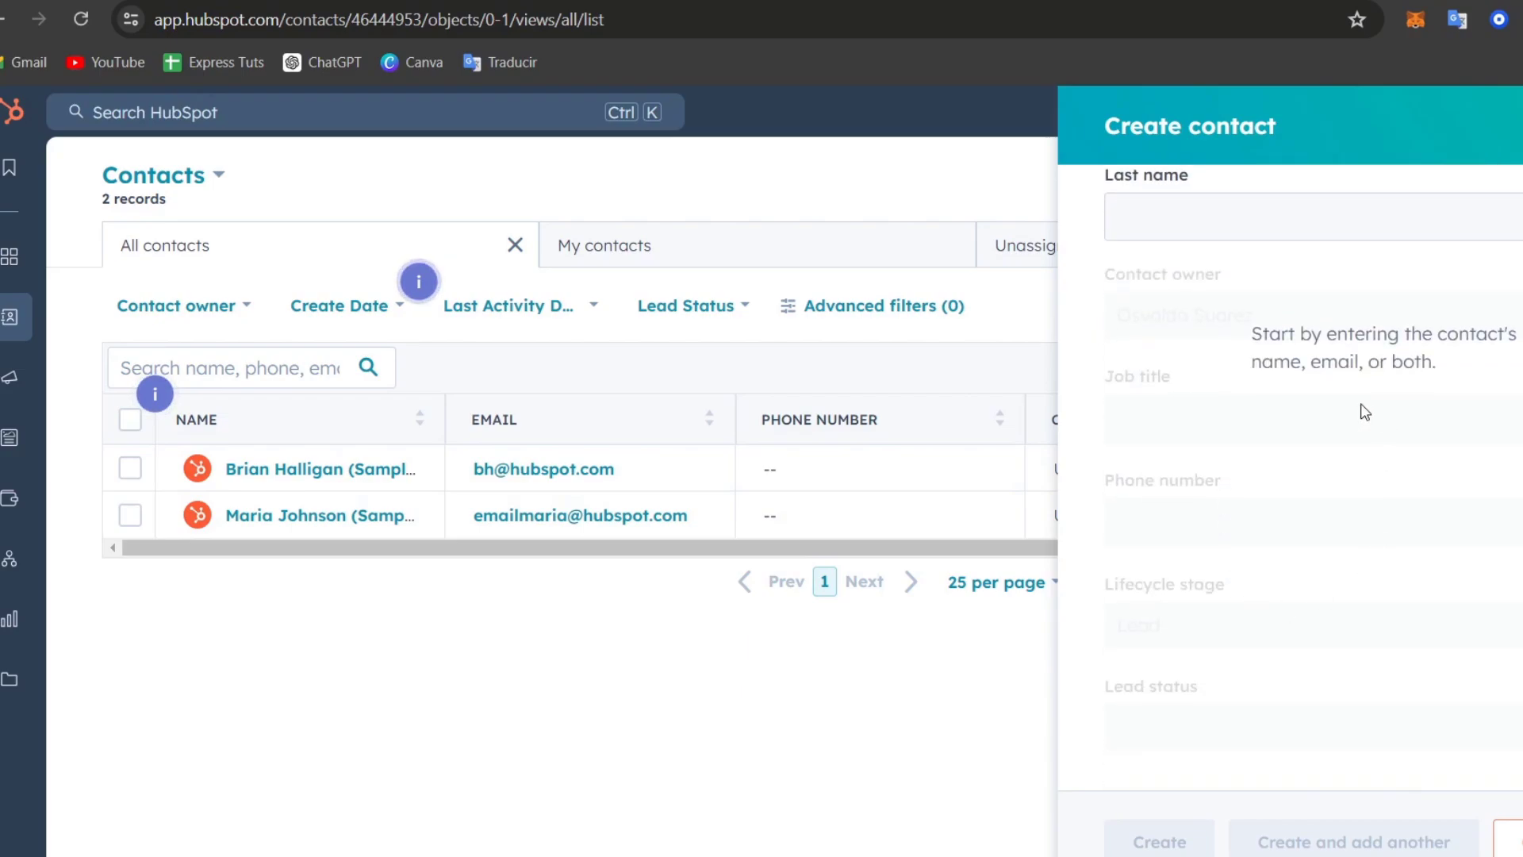
{"action": "left_click", "coordinate": [1483, 826]}
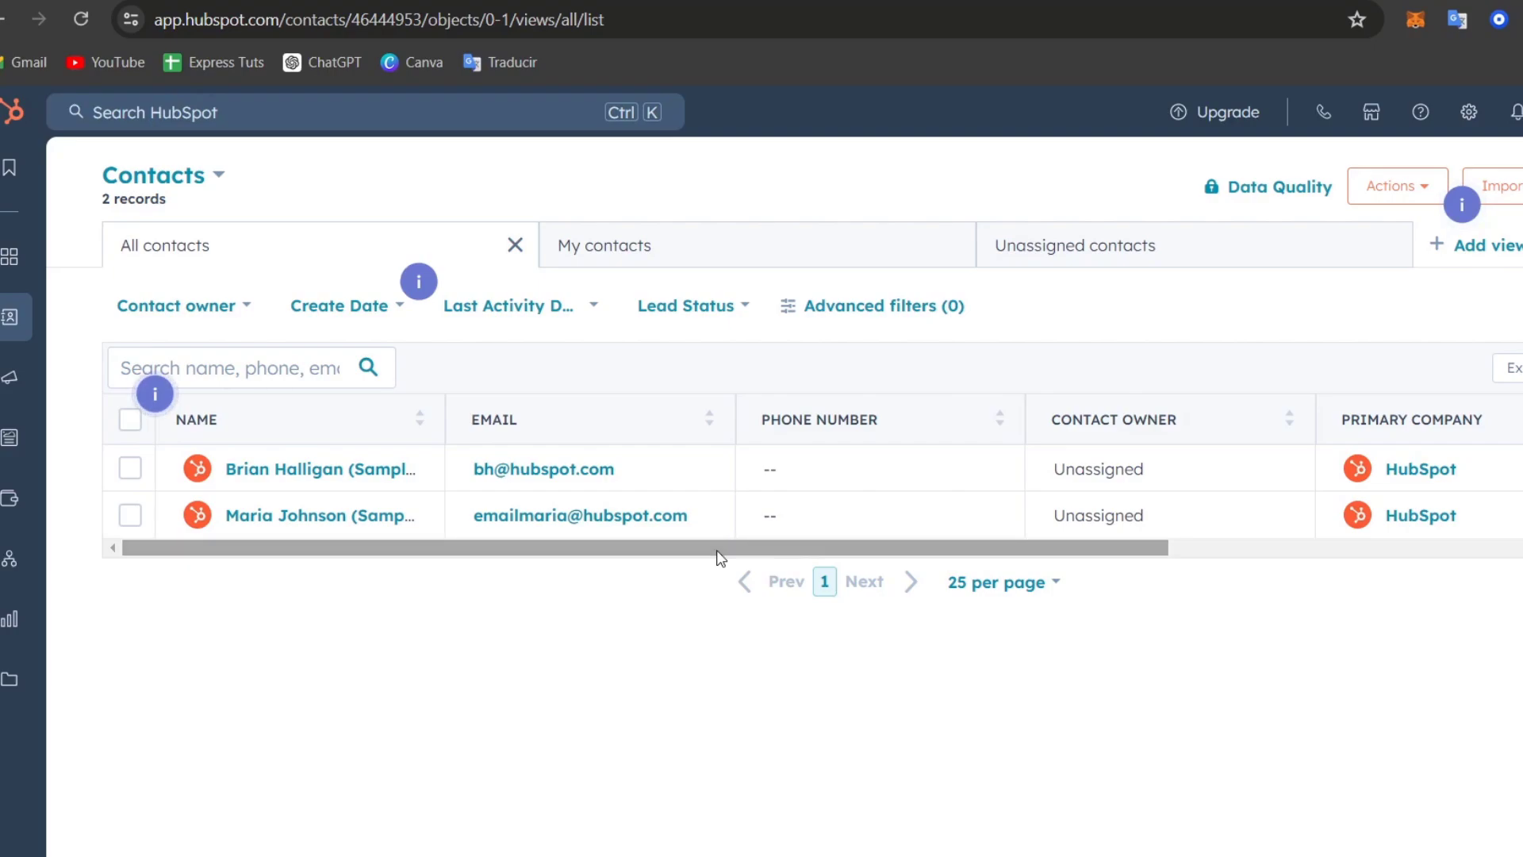
{"action": "left_click_drag", "start_coordinate": [901, 547], "coordinate": [1428, 593]}
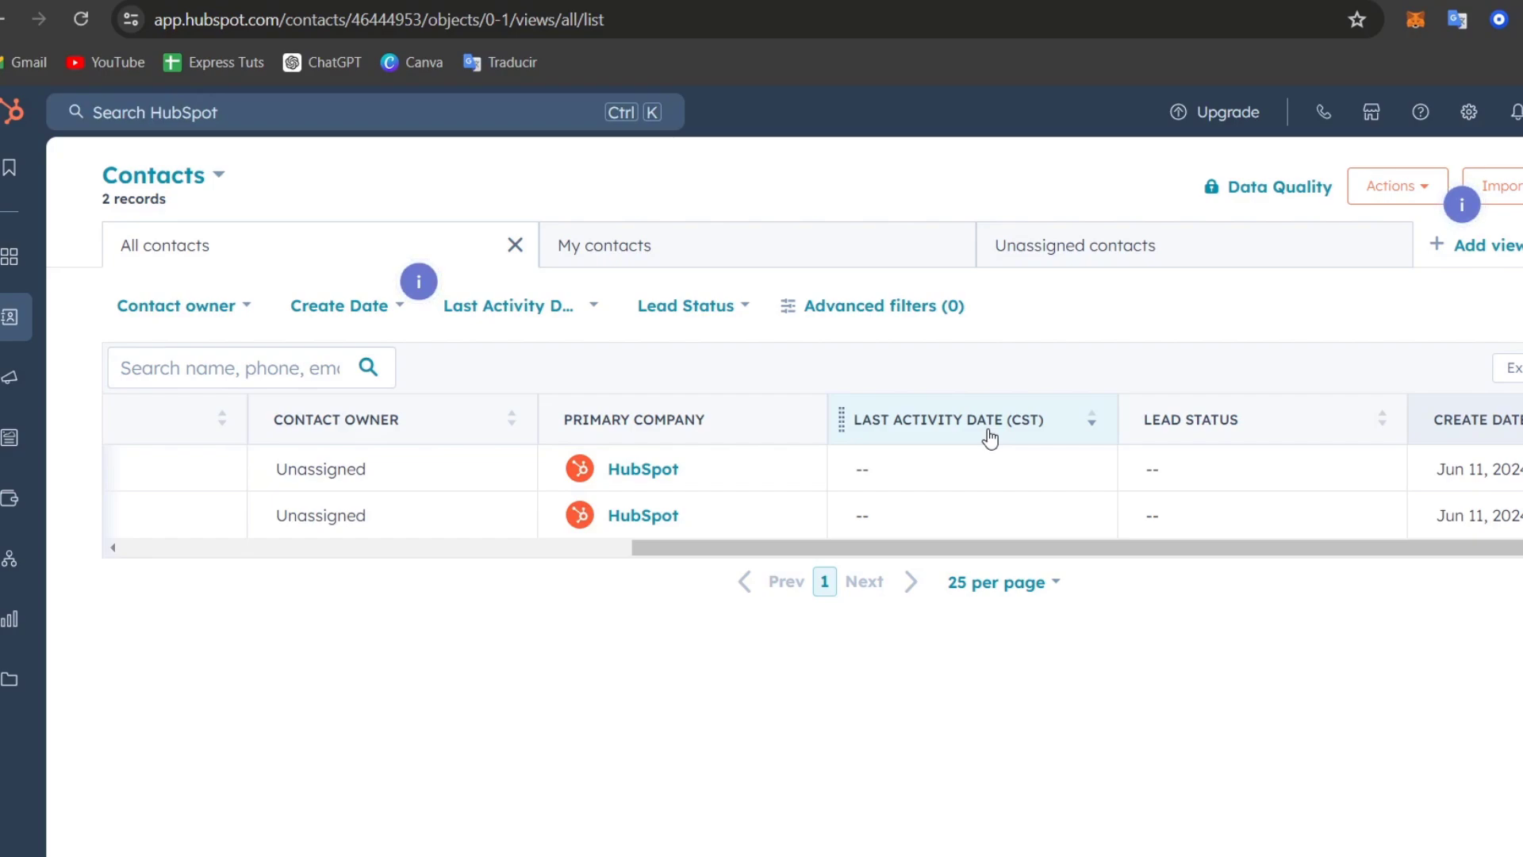
Step: Open the Marketing Email tool, start the guided tour for the first email, and dismiss the commerce promotion
{"action": "mouse_move", "coordinate": [24, 313]}
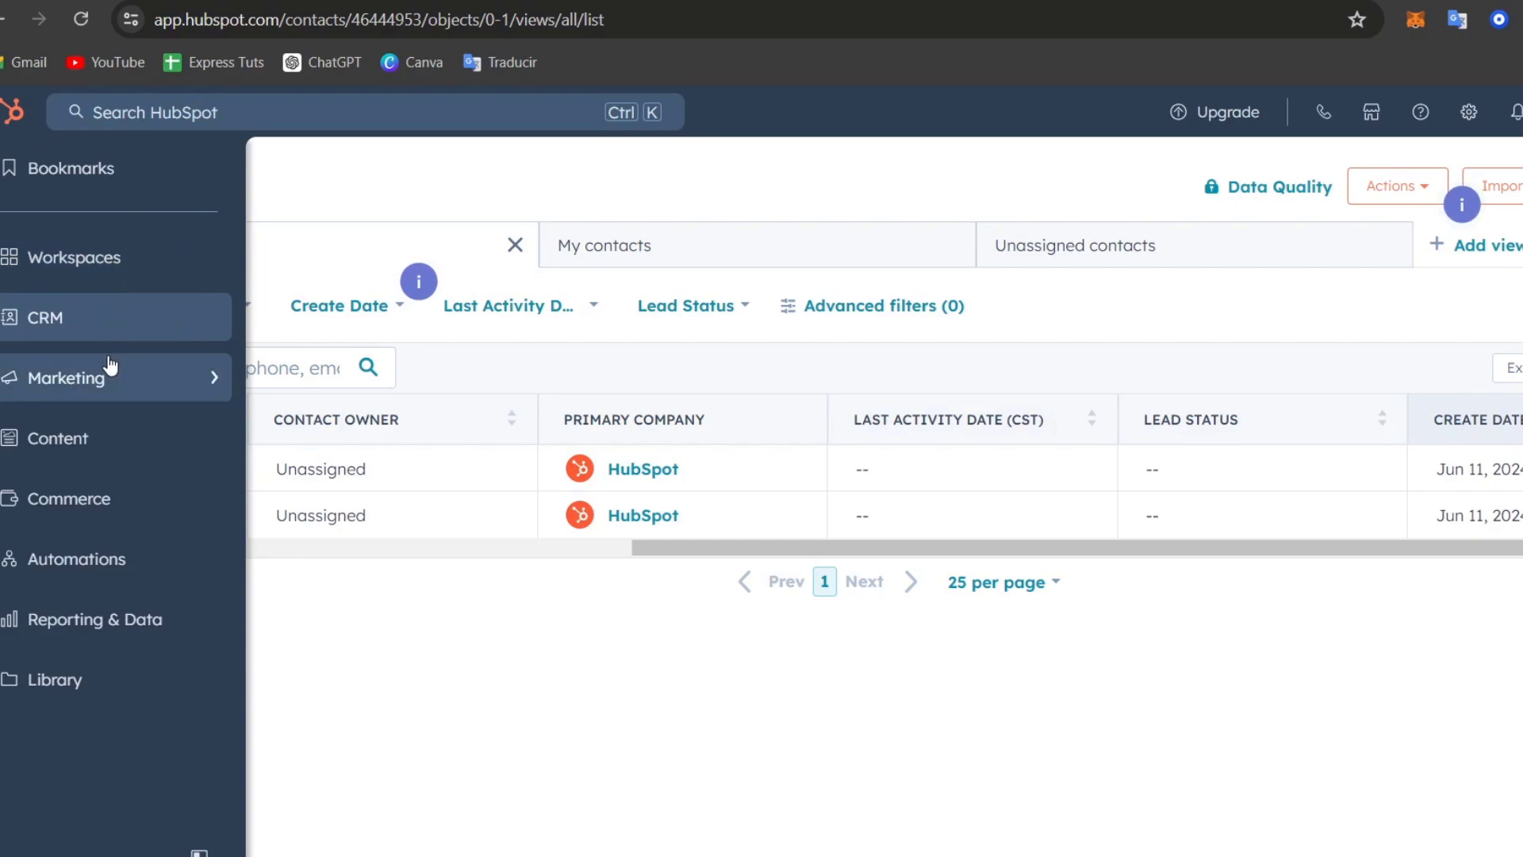
{"action": "mouse_move", "coordinate": [112, 380]}
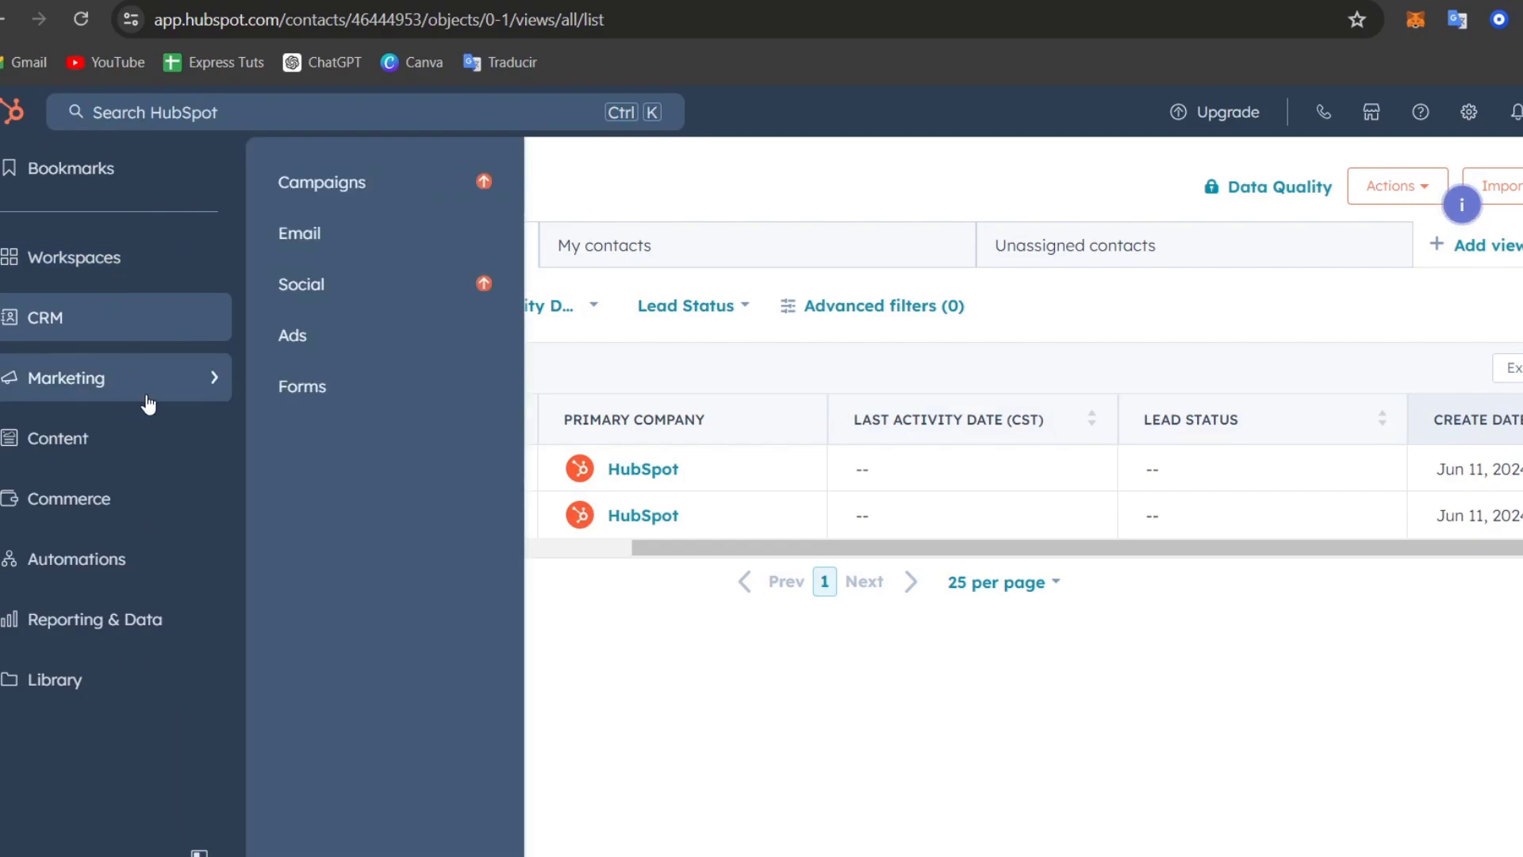
{"action": "left_click", "coordinate": [412, 235]}
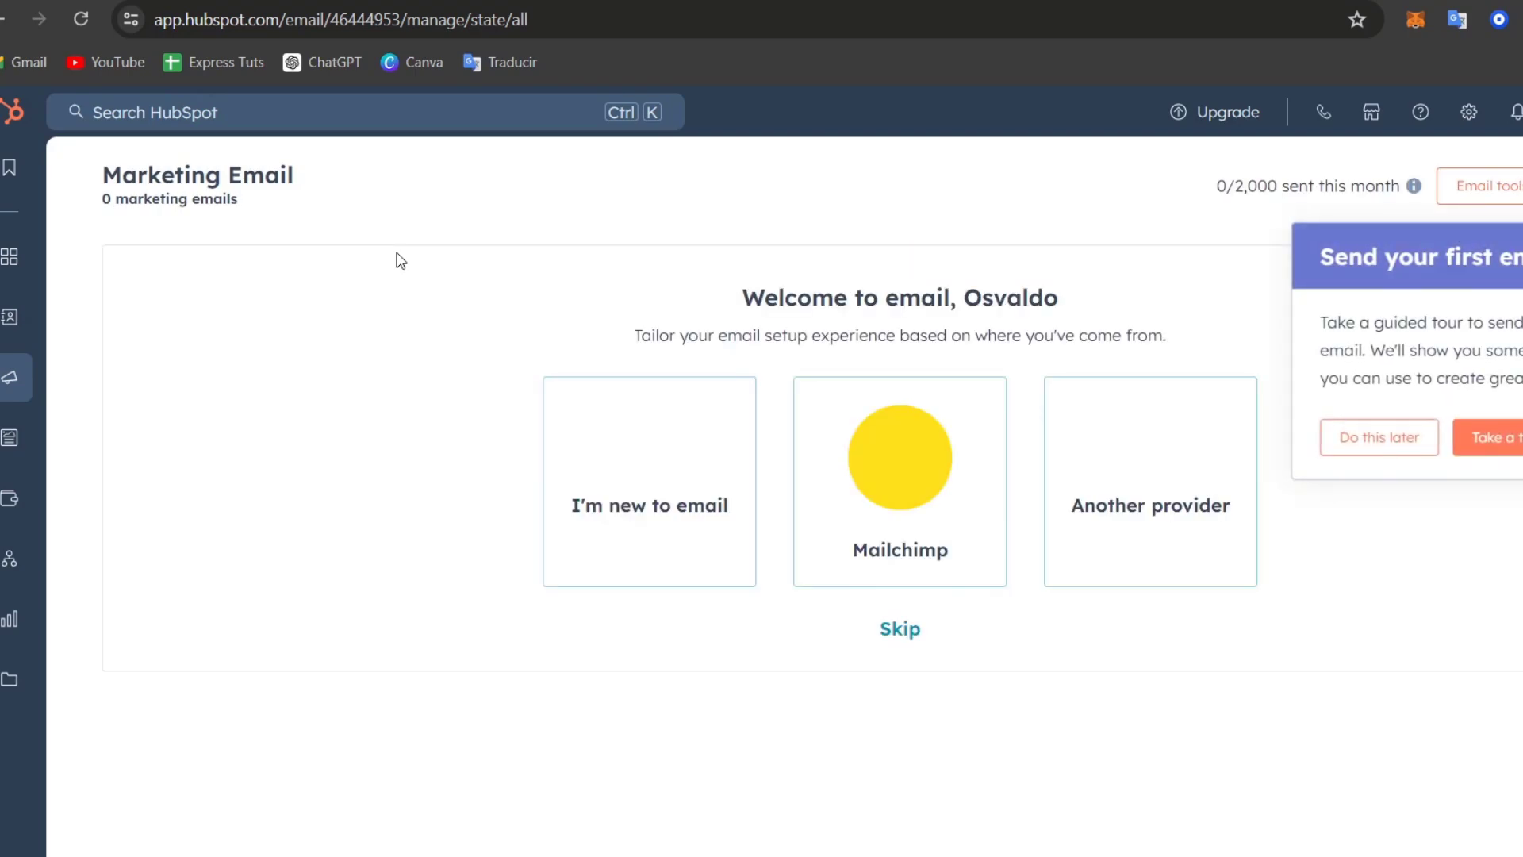
{"action": "left_click", "coordinate": [1519, 437]}
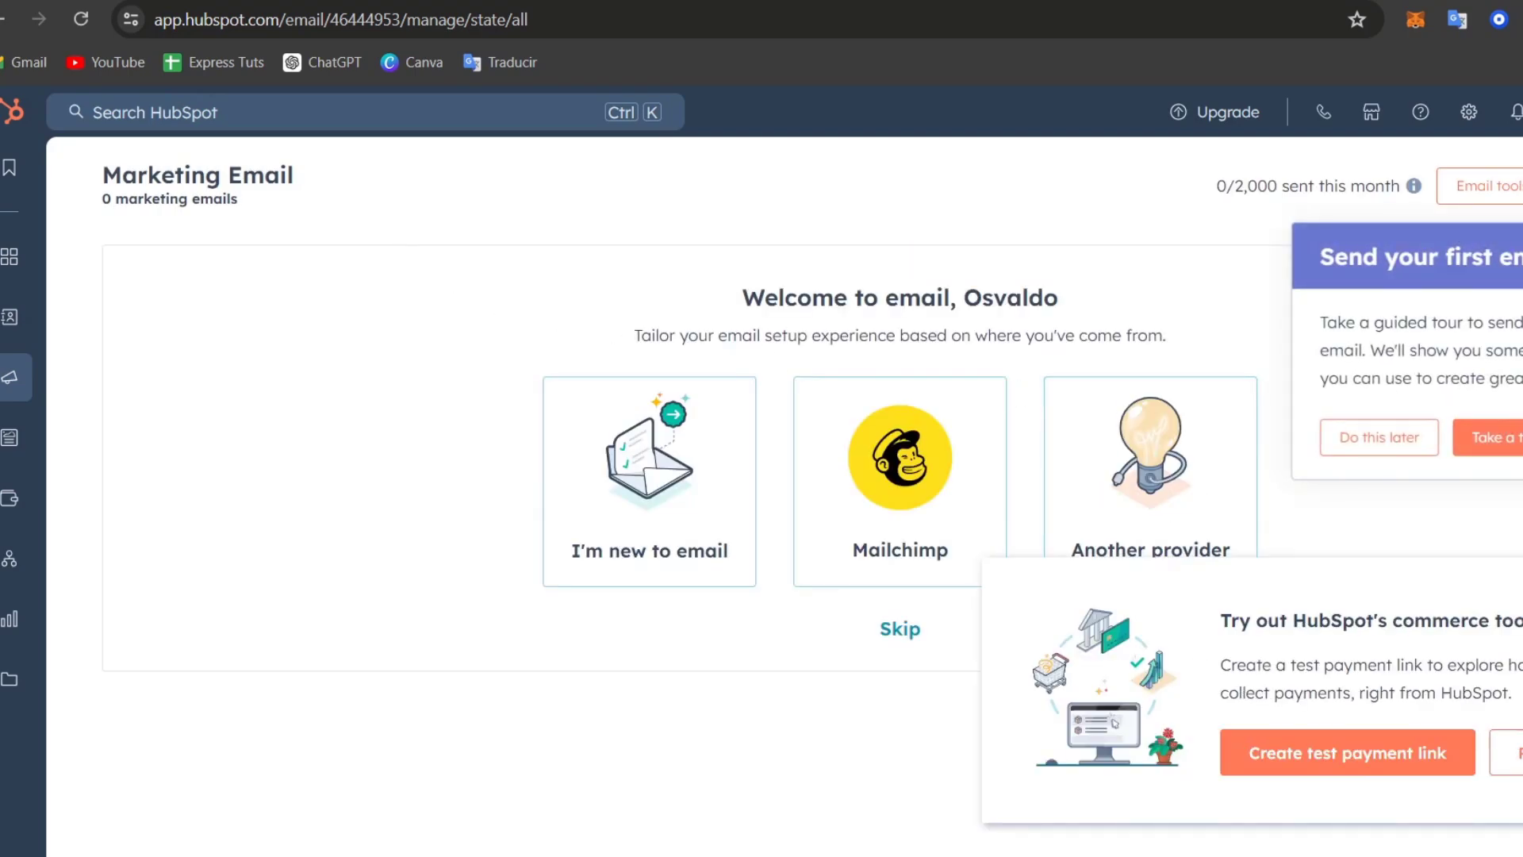
{"action": "left_click", "coordinate": [1518, 585]}
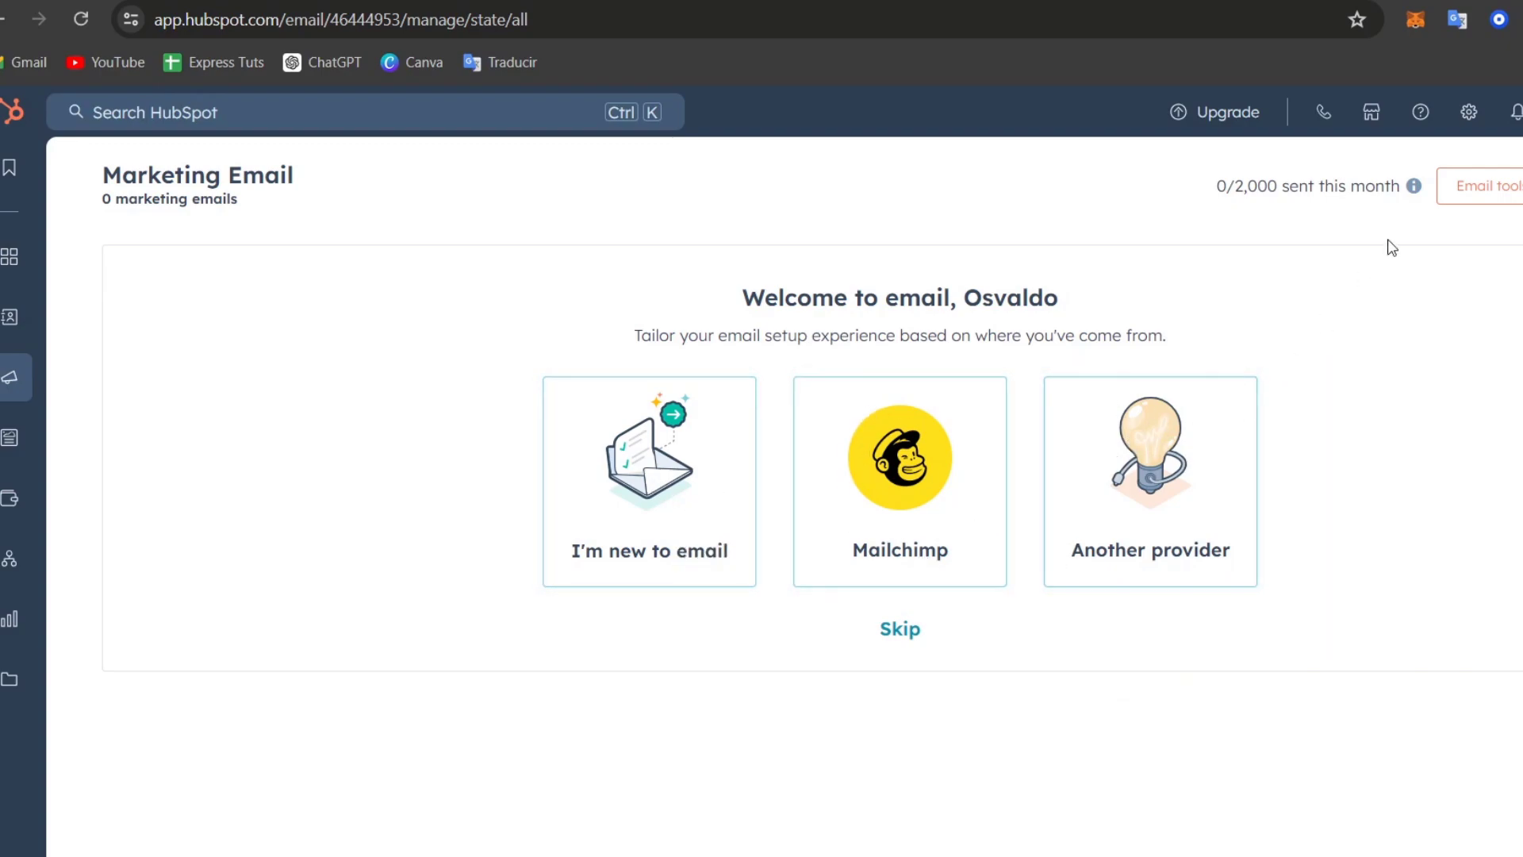
Step: Create a regular marketing email from the basic Welcome template, closing the guided tour
{"action": "left_click", "coordinate": [1518, 185]}
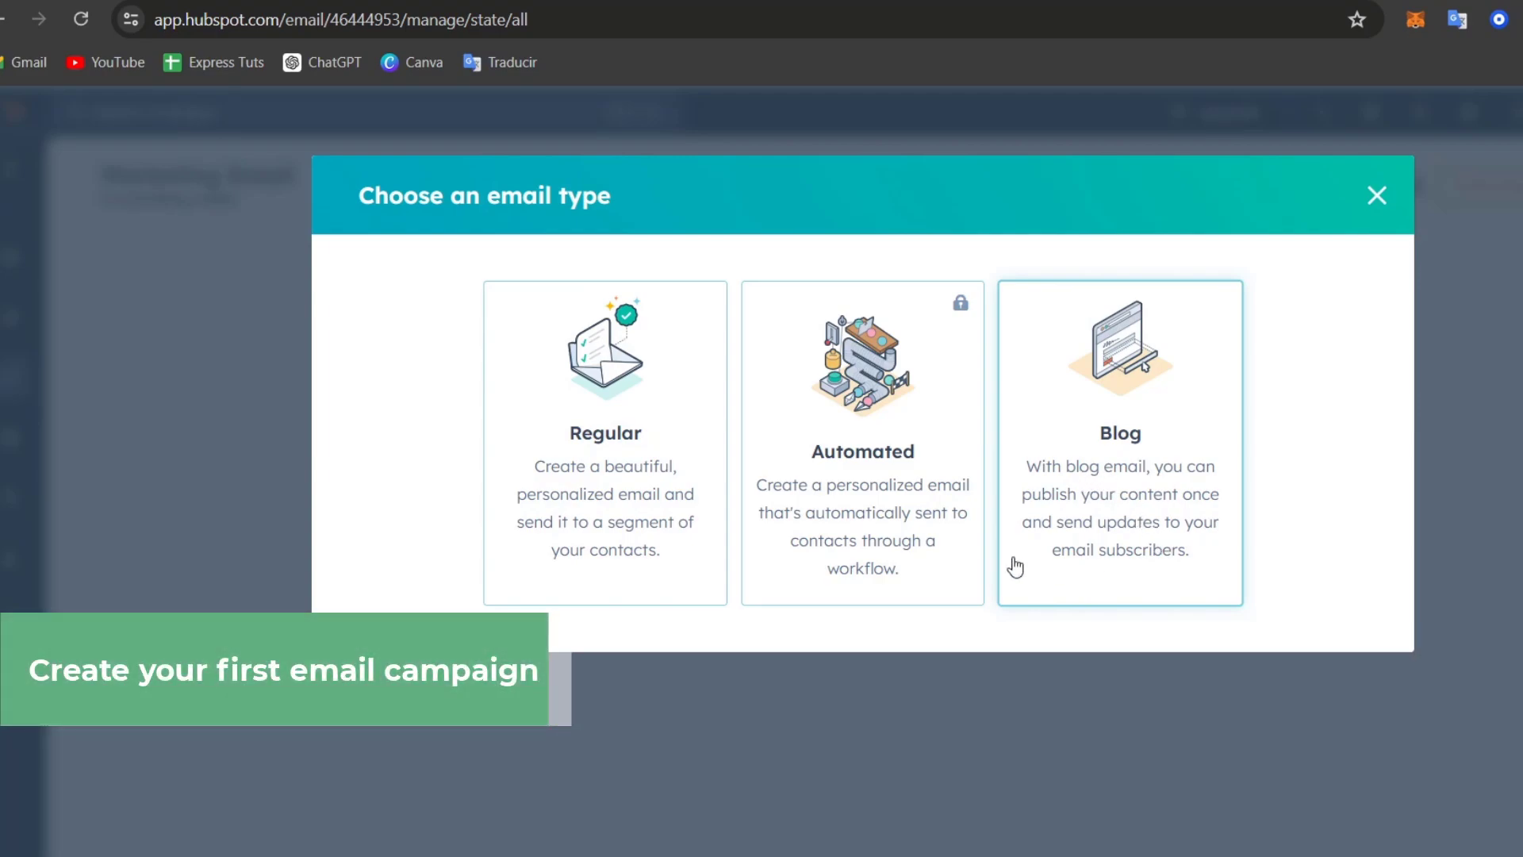
{"action": "left_click", "coordinate": [613, 446]}
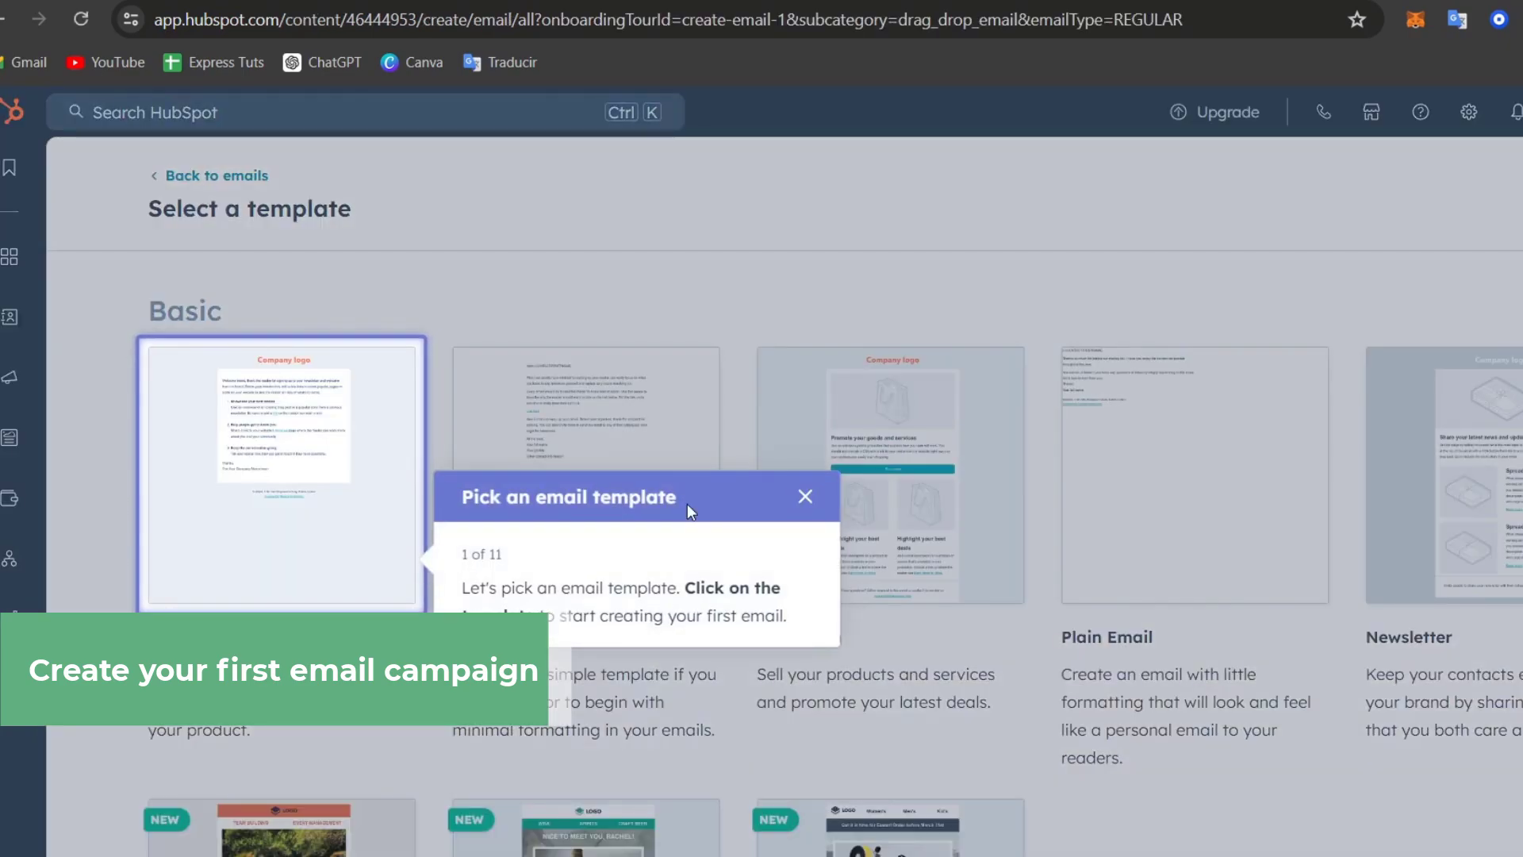
{"action": "left_click", "coordinate": [807, 496]}
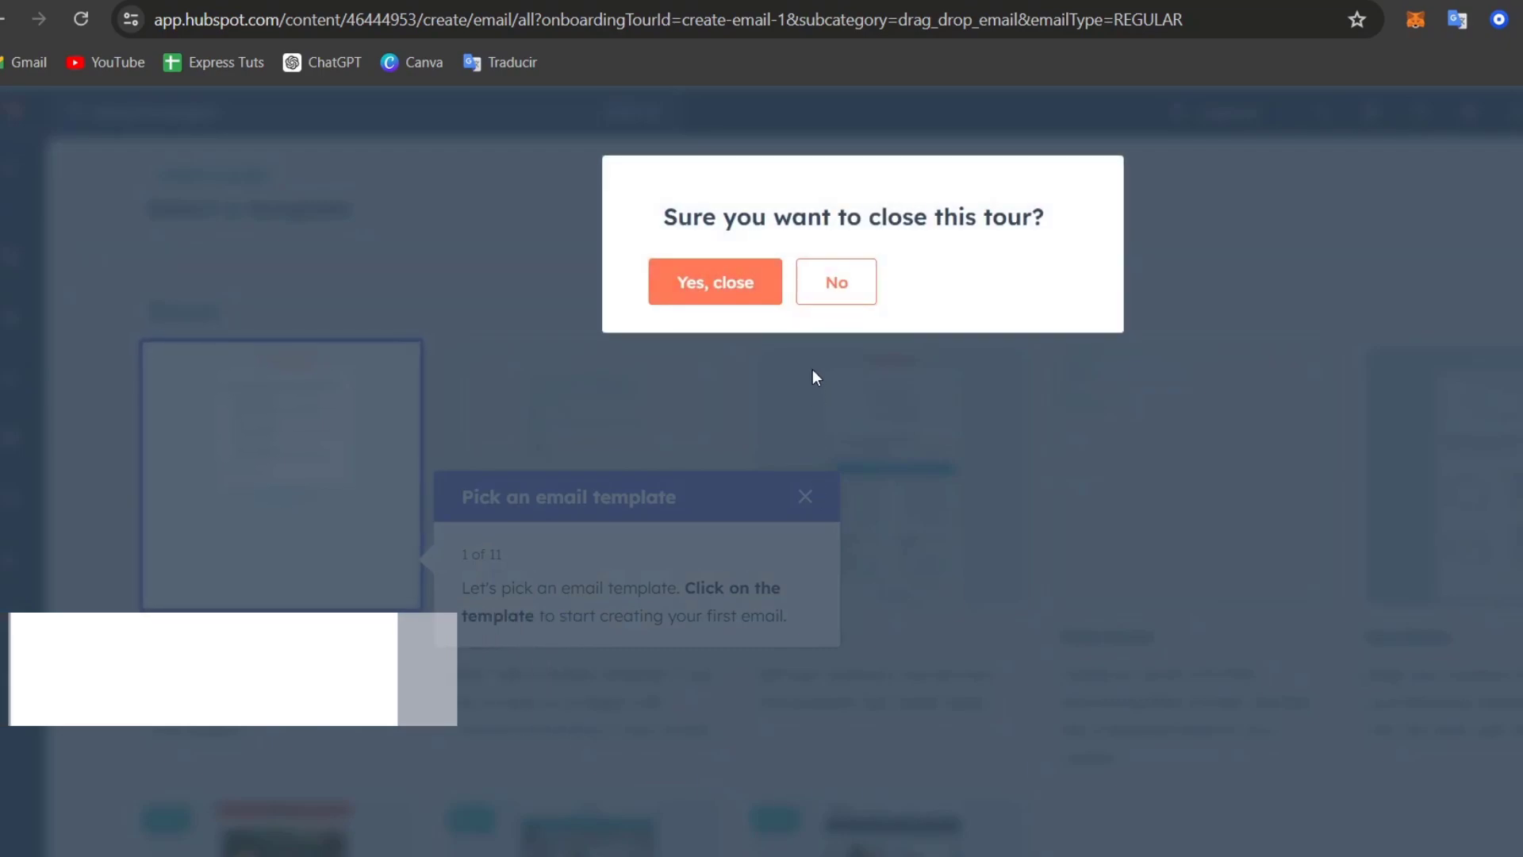
{"action": "left_click", "coordinate": [777, 287]}
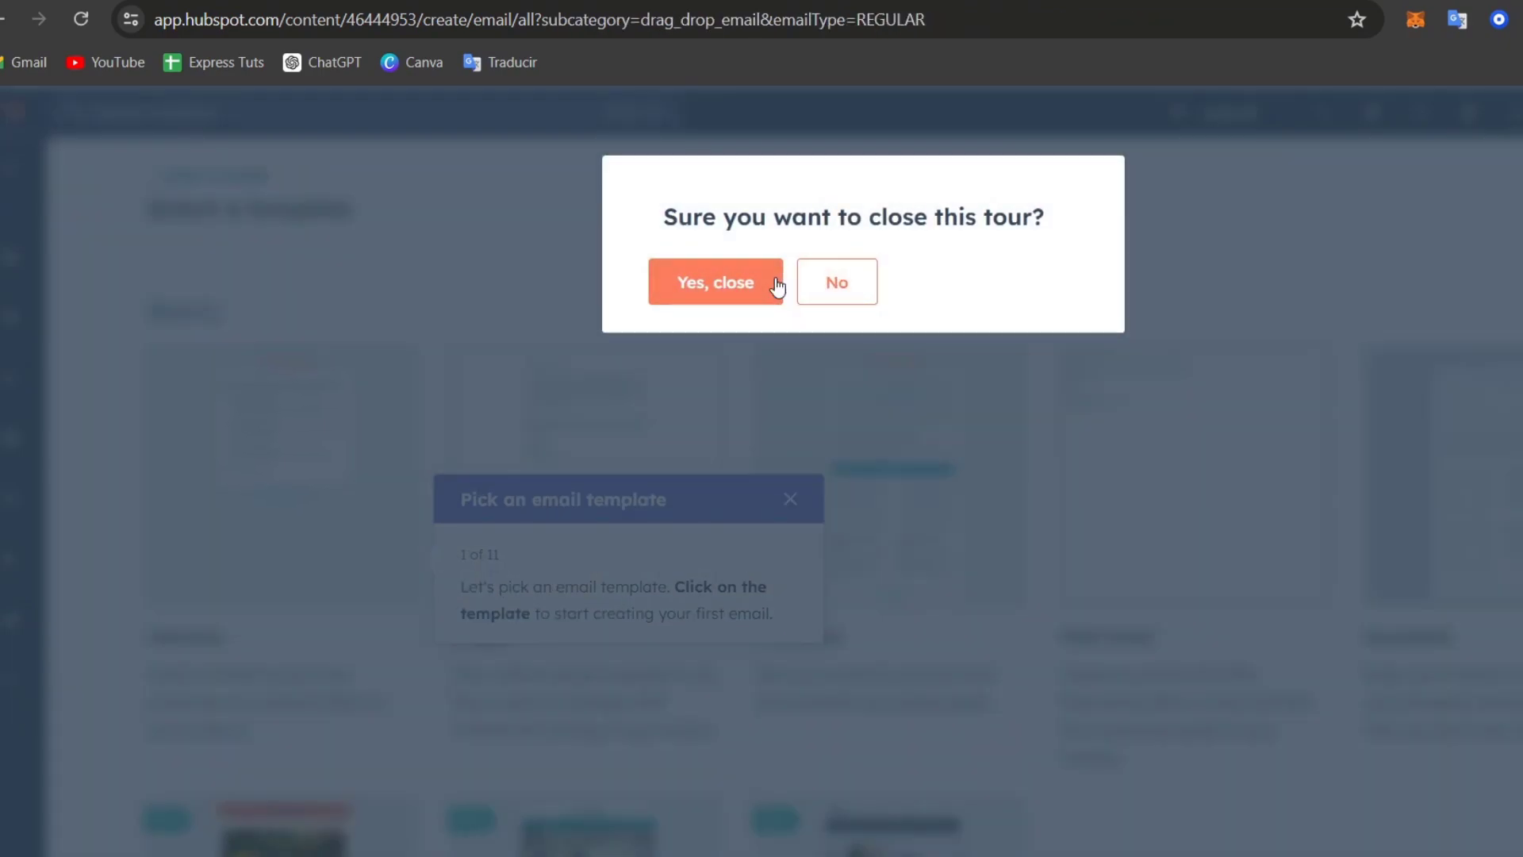
{"action": "scroll", "coordinate": [305, 587], "scroll_direction": "down", "scroll_amount": 5}
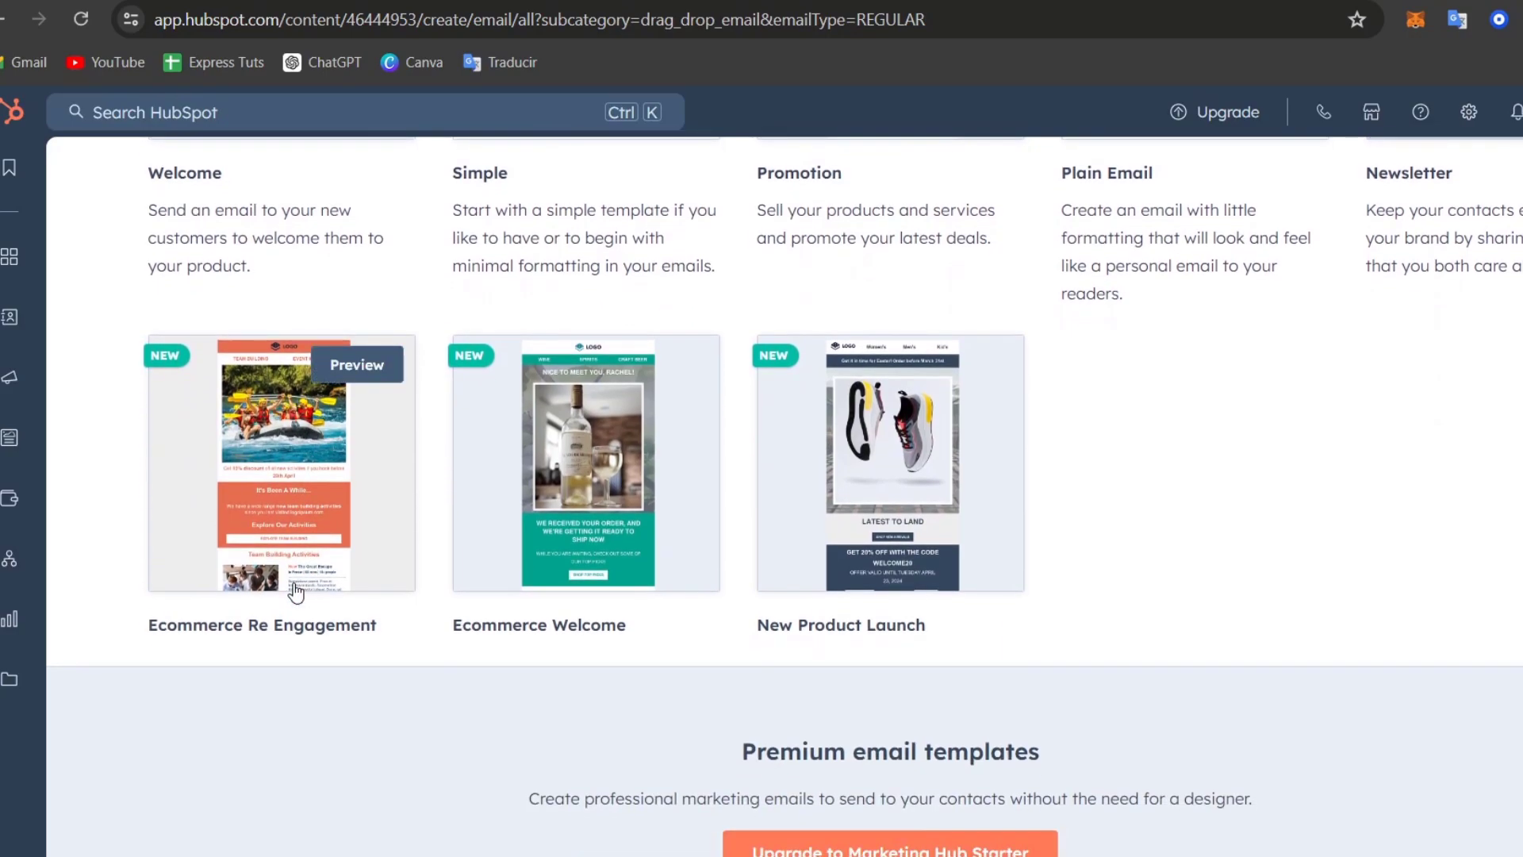
{"action": "scroll", "coordinate": [292, 591], "scroll_direction": "up", "scroll_amount": 5}
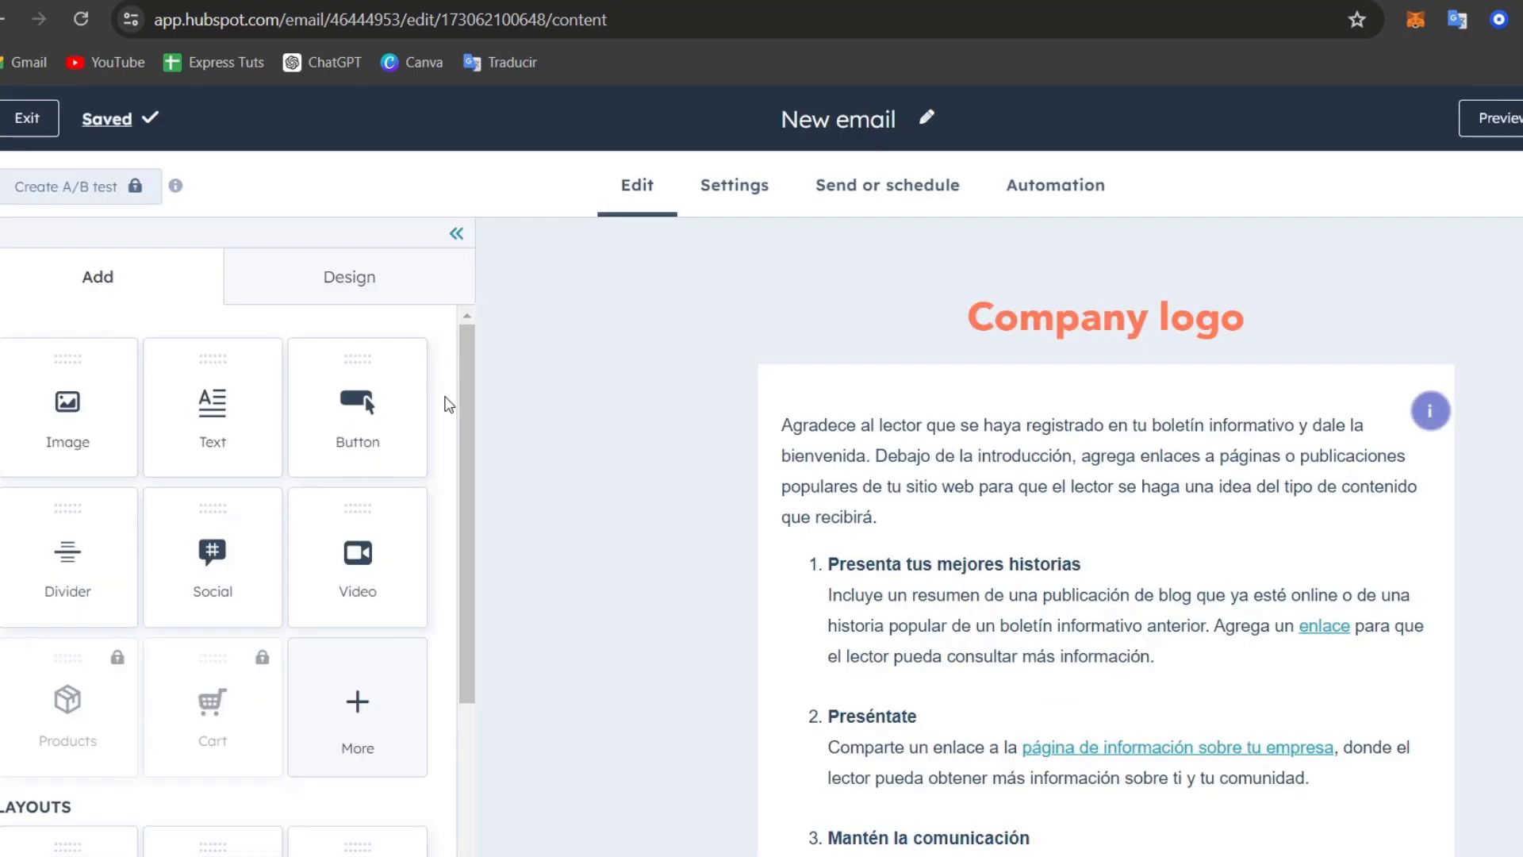
Step: Replace the company logo placeholder in the email header with the uploaded image "Pawsitively (1)" from the Downloads folder
{"action": "scroll", "coordinate": [1119, 557], "scroll_direction": "down", "scroll_amount": 5}
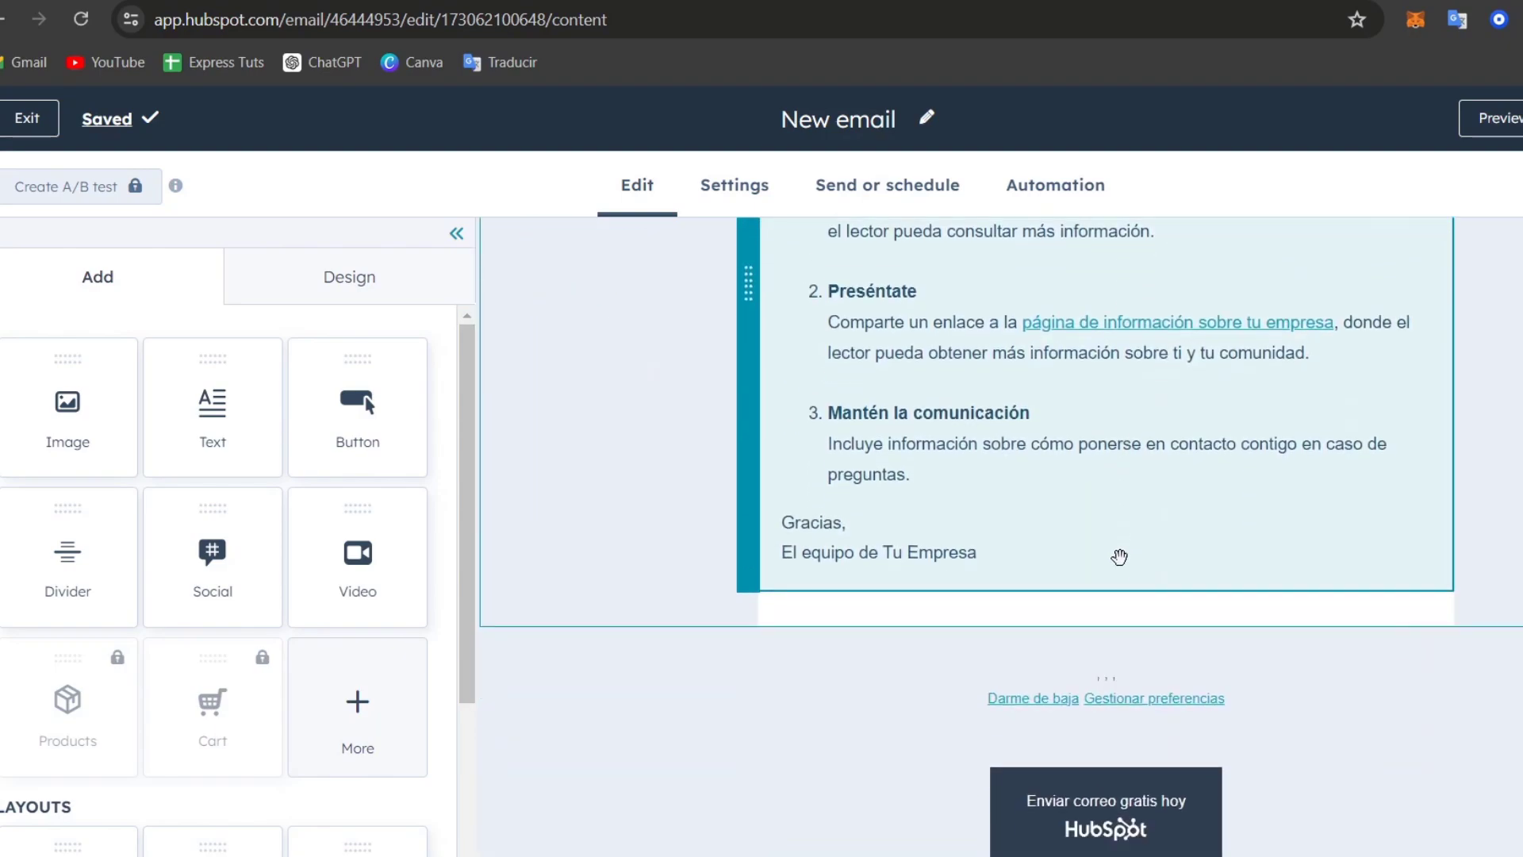
{"action": "scroll", "coordinate": [1120, 556], "scroll_direction": "up", "scroll_amount": 5}
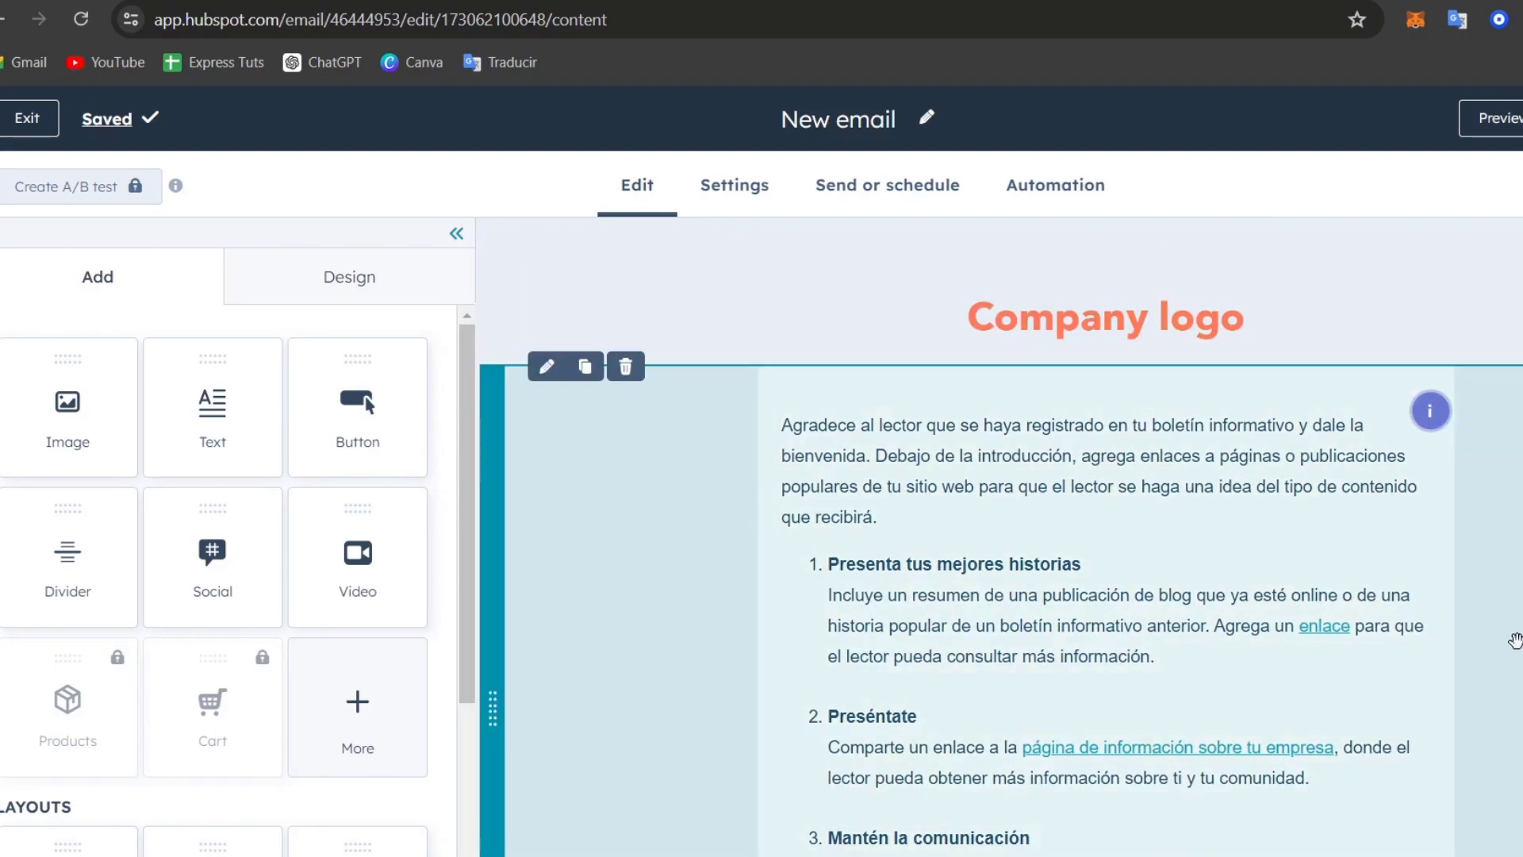
{"action": "scroll", "coordinate": [1367, 645], "scroll_direction": "down", "scroll_amount": 5}
{"action": "scroll", "coordinate": [846, 669], "scroll_direction": "up", "scroll_amount": 5}
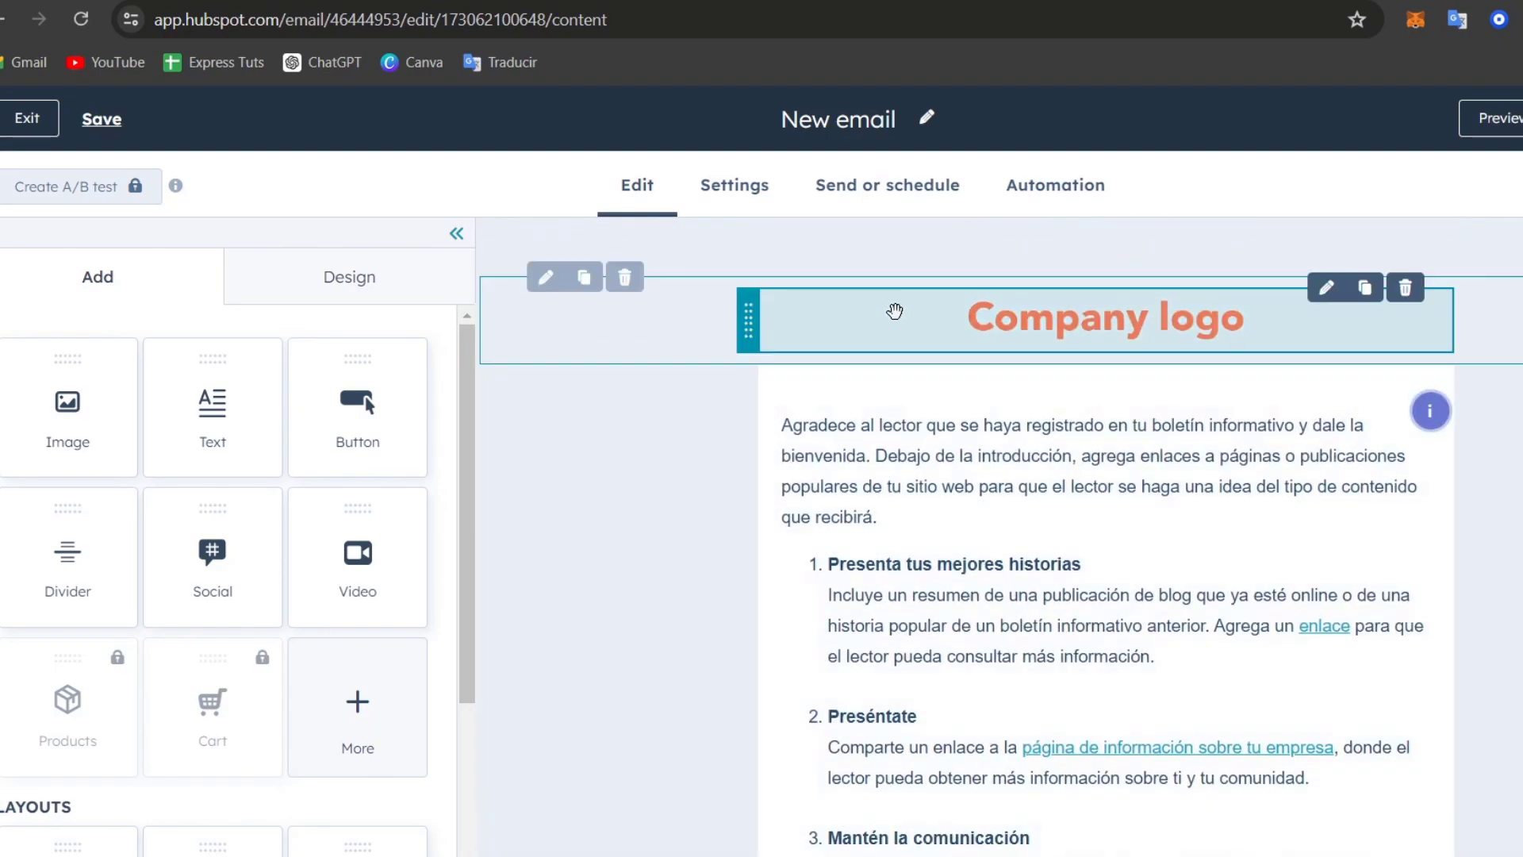
{"action": "left_click", "coordinate": [901, 309]}
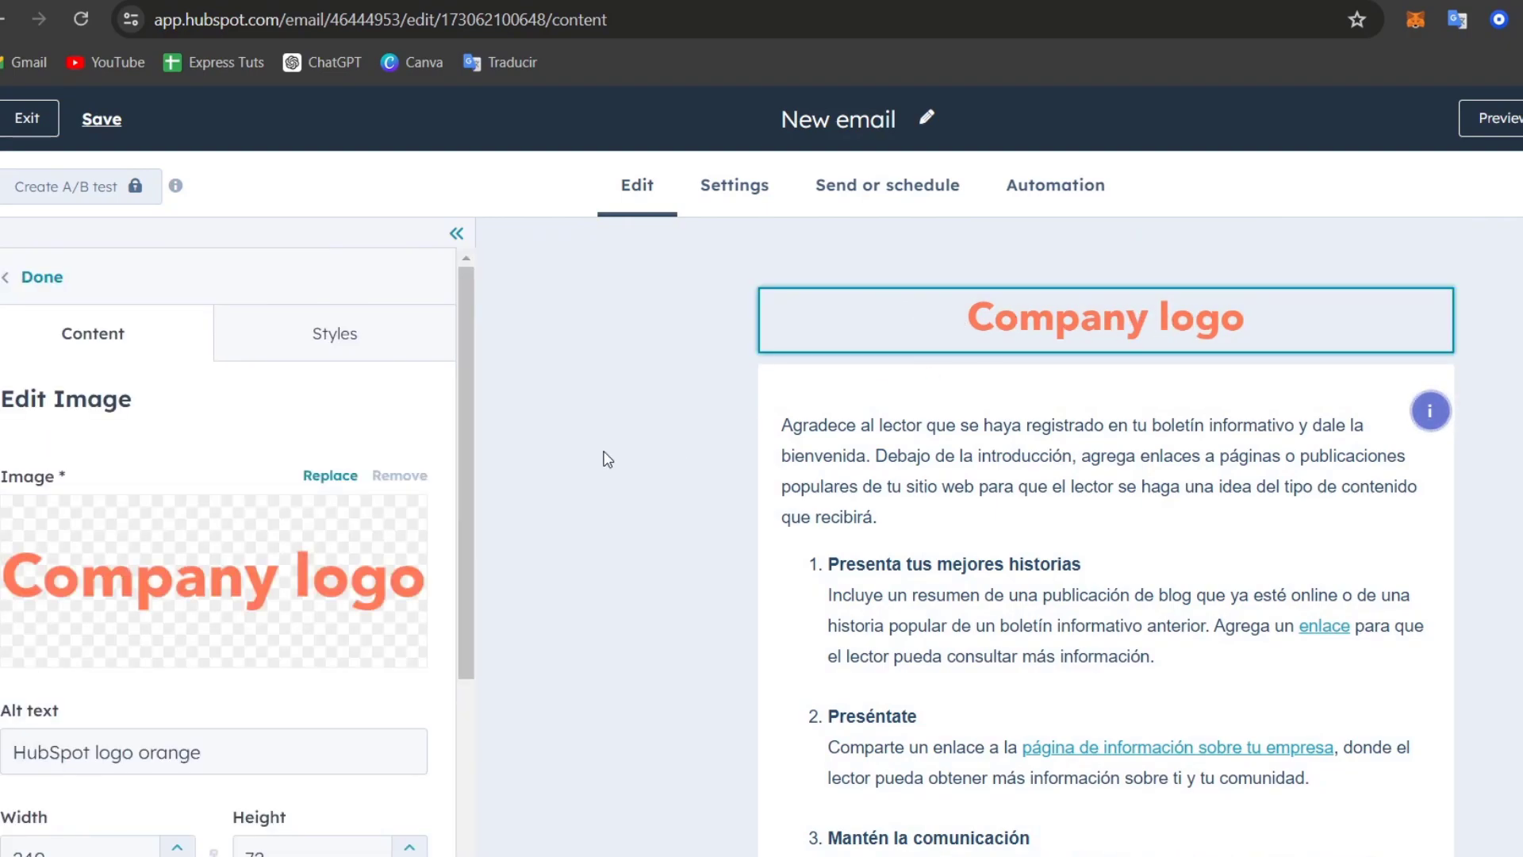
{"action": "left_click", "coordinate": [339, 475]}
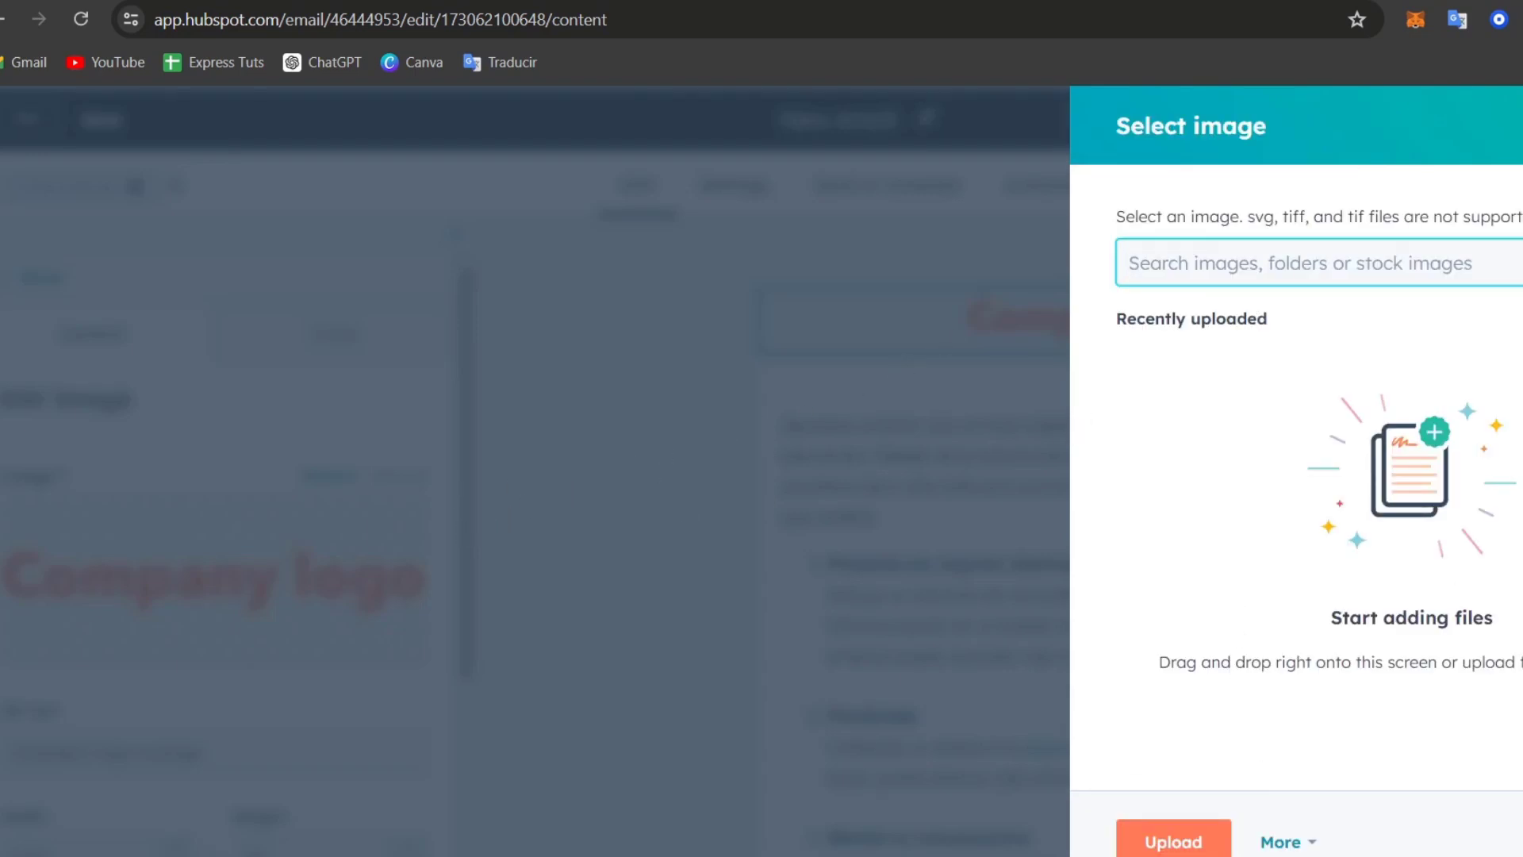
{"action": "left_click", "coordinate": [1160, 844]}
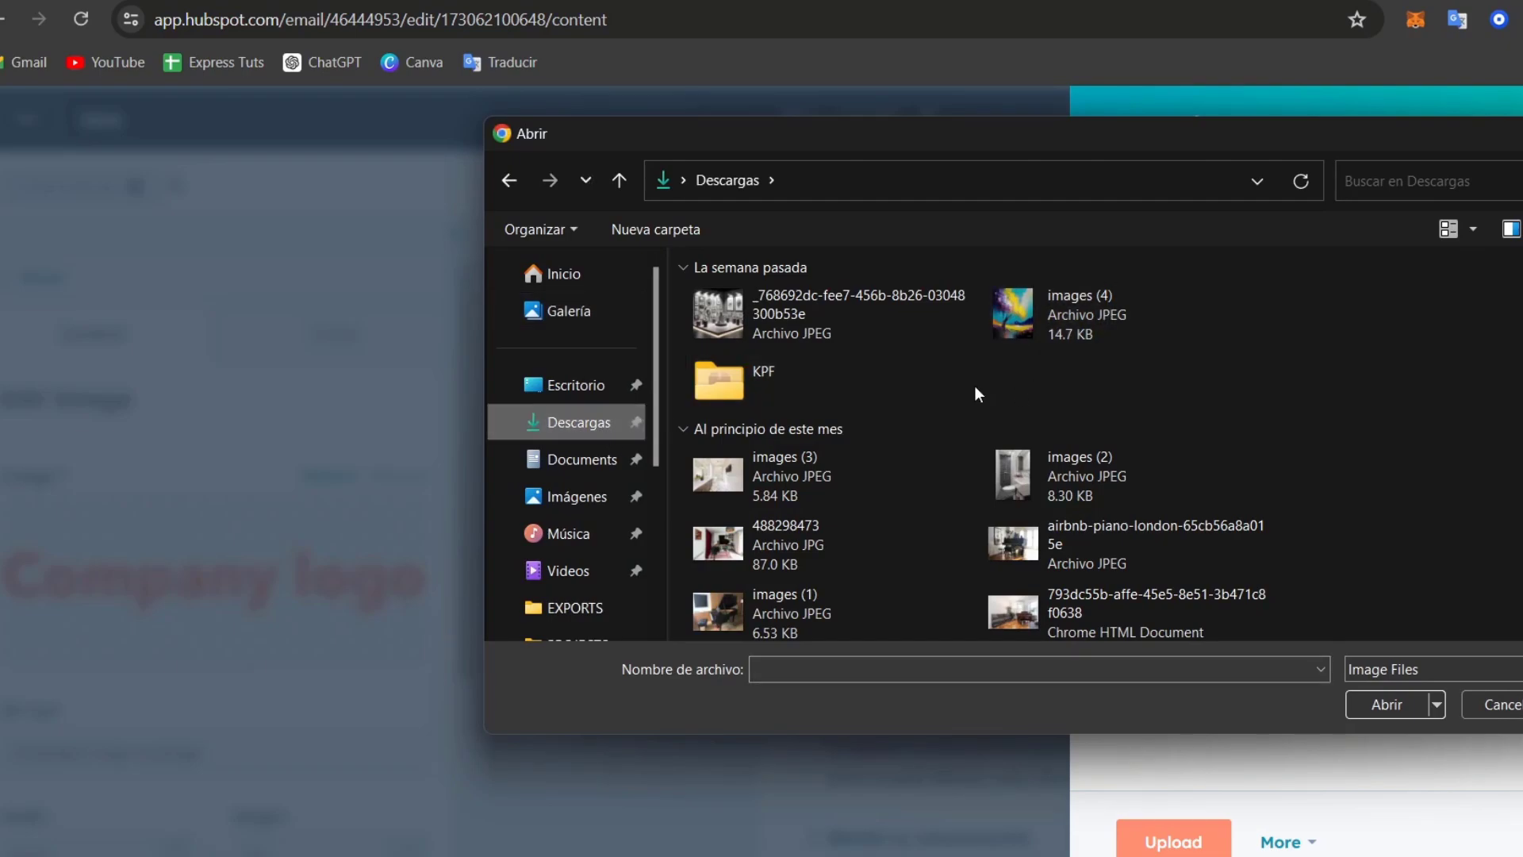
{"action": "scroll", "coordinate": [1261, 410], "scroll_direction": "down", "scroll_amount": 2}
{"action": "scroll", "coordinate": [1258, 402], "scroll_direction": "down", "scroll_amount": 10}
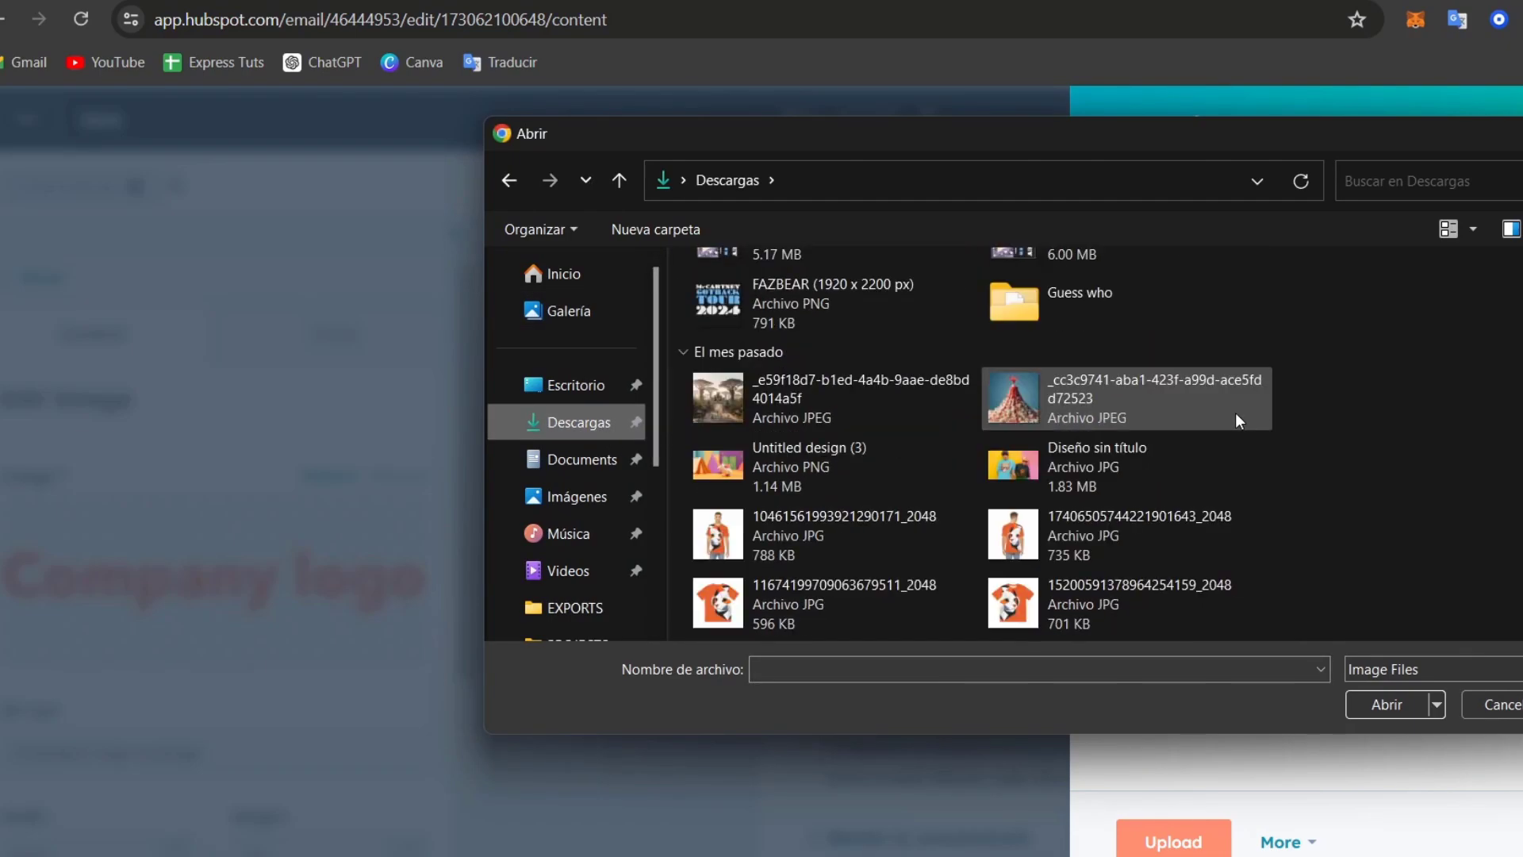
{"action": "scroll", "coordinate": [1220, 414], "scroll_direction": "up", "scroll_amount": 5}
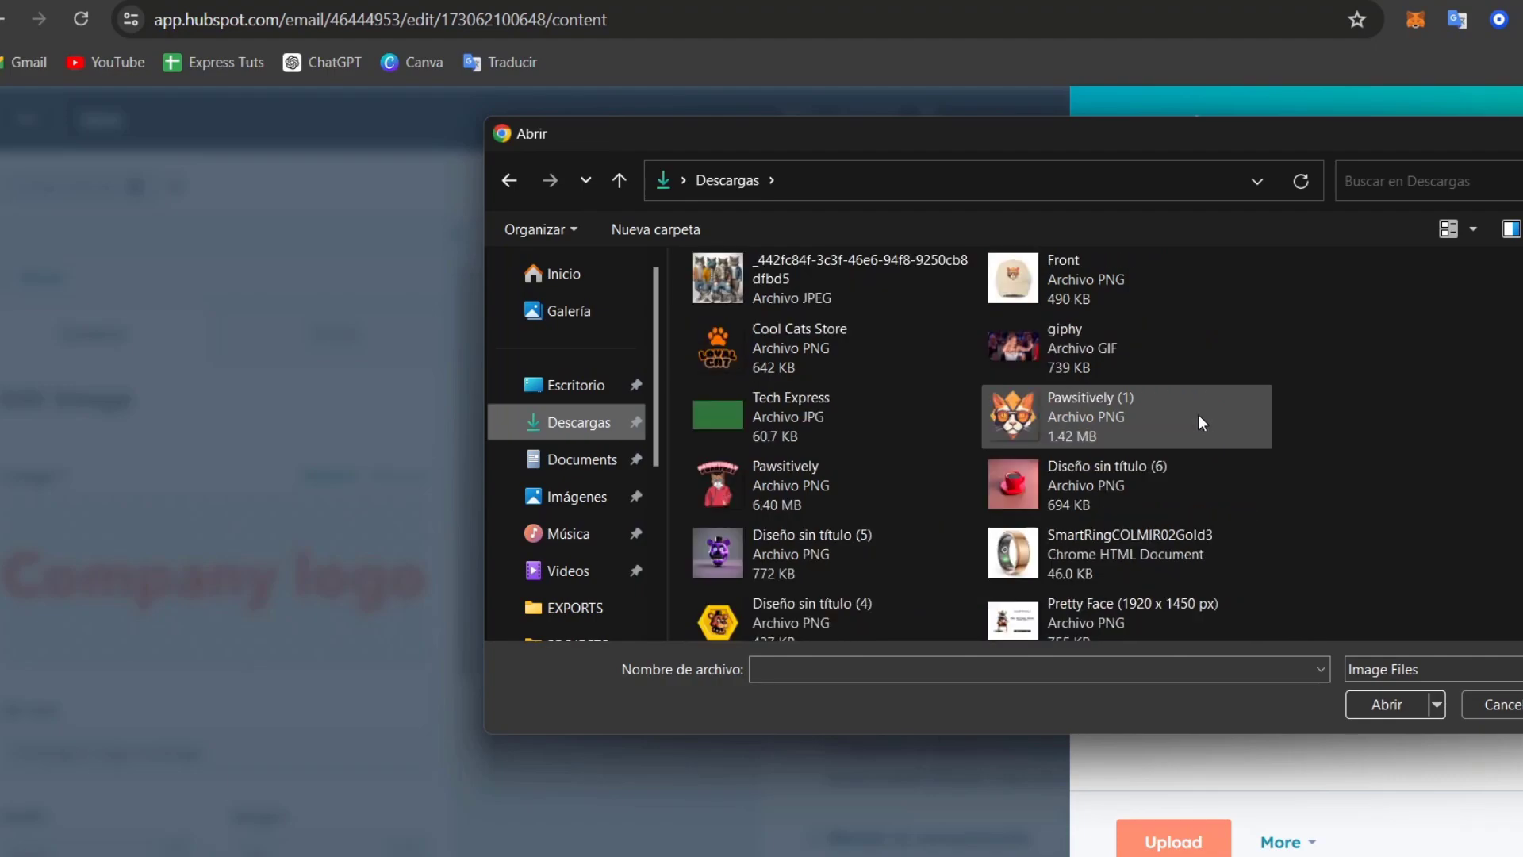
{"action": "left_click", "coordinate": [1165, 417]}
{"action": "left_click", "coordinate": [1394, 701]}
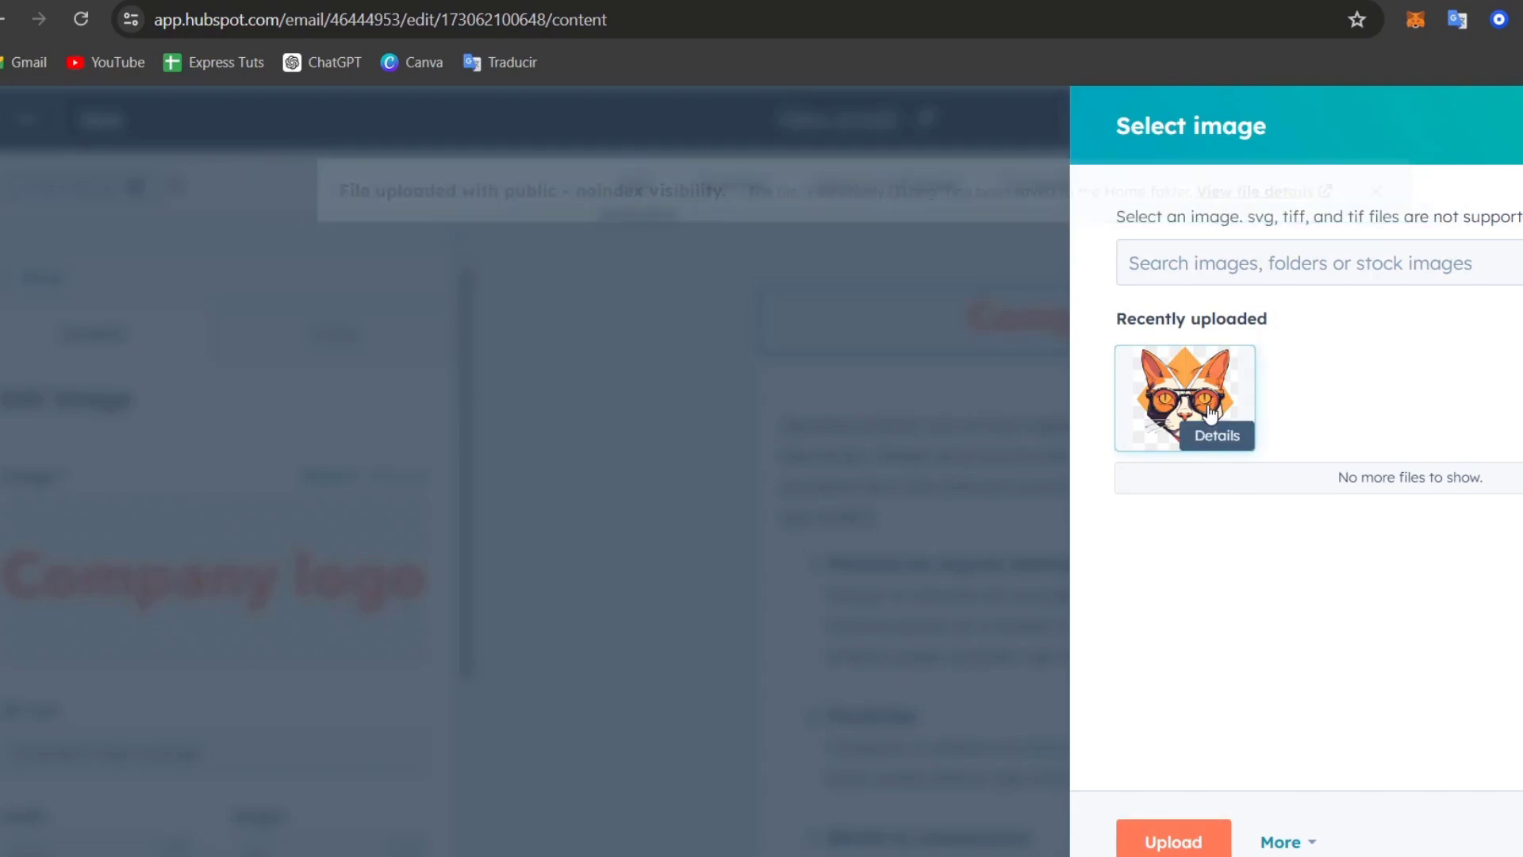
{"action": "left_click", "coordinate": [1211, 412]}
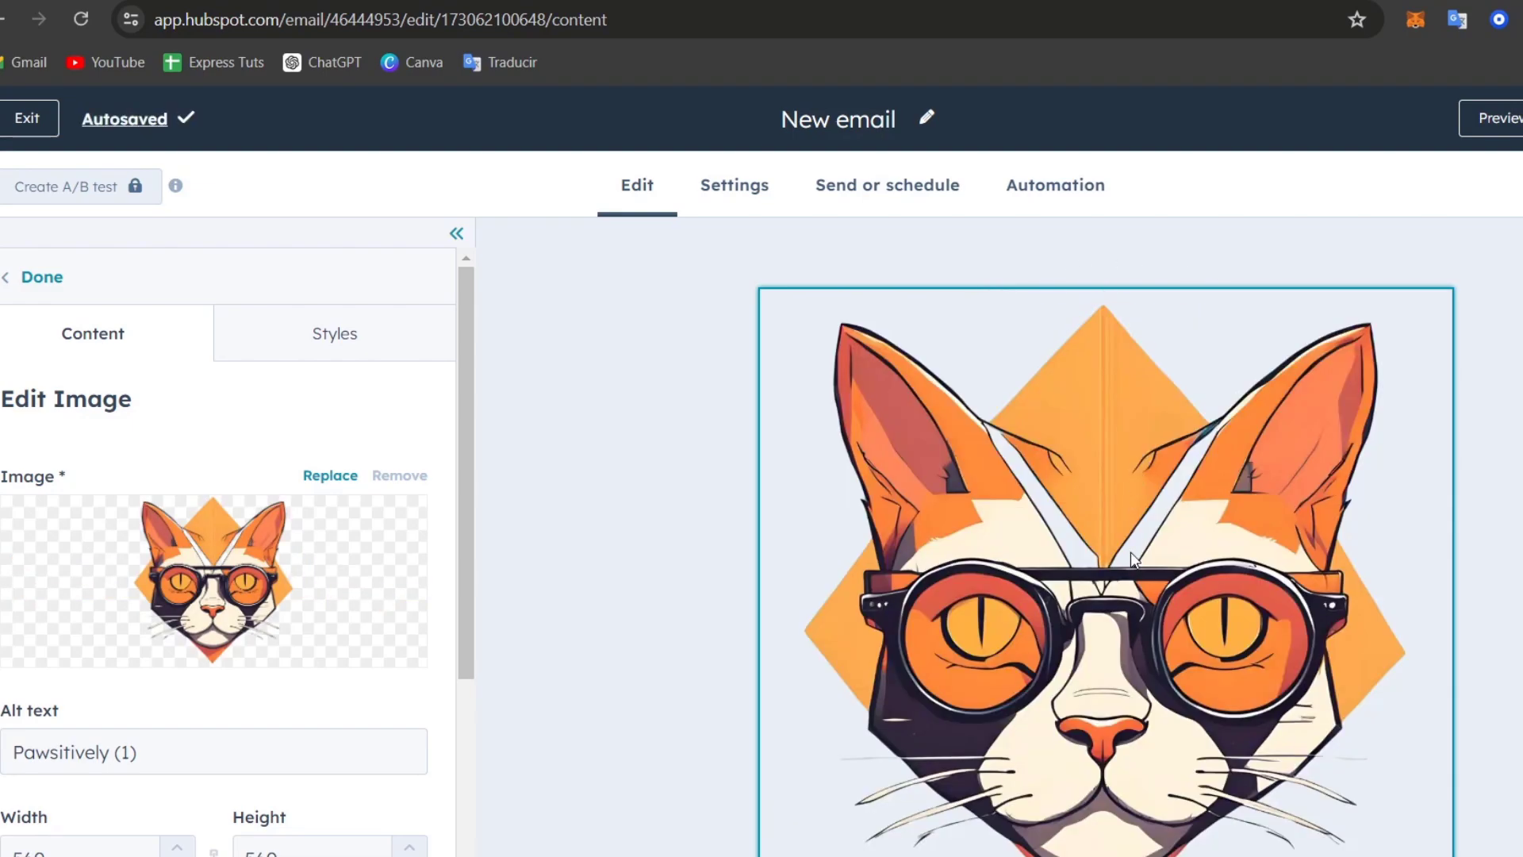
Step: Set the header logo's width to 56, keeping its proportions linked
{"action": "scroll", "coordinate": [1130, 551], "scroll_direction": "down", "scroll_amount": 1}
{"action": "scroll", "coordinate": [401, 595], "scroll_direction": "down", "scroll_amount": 3}
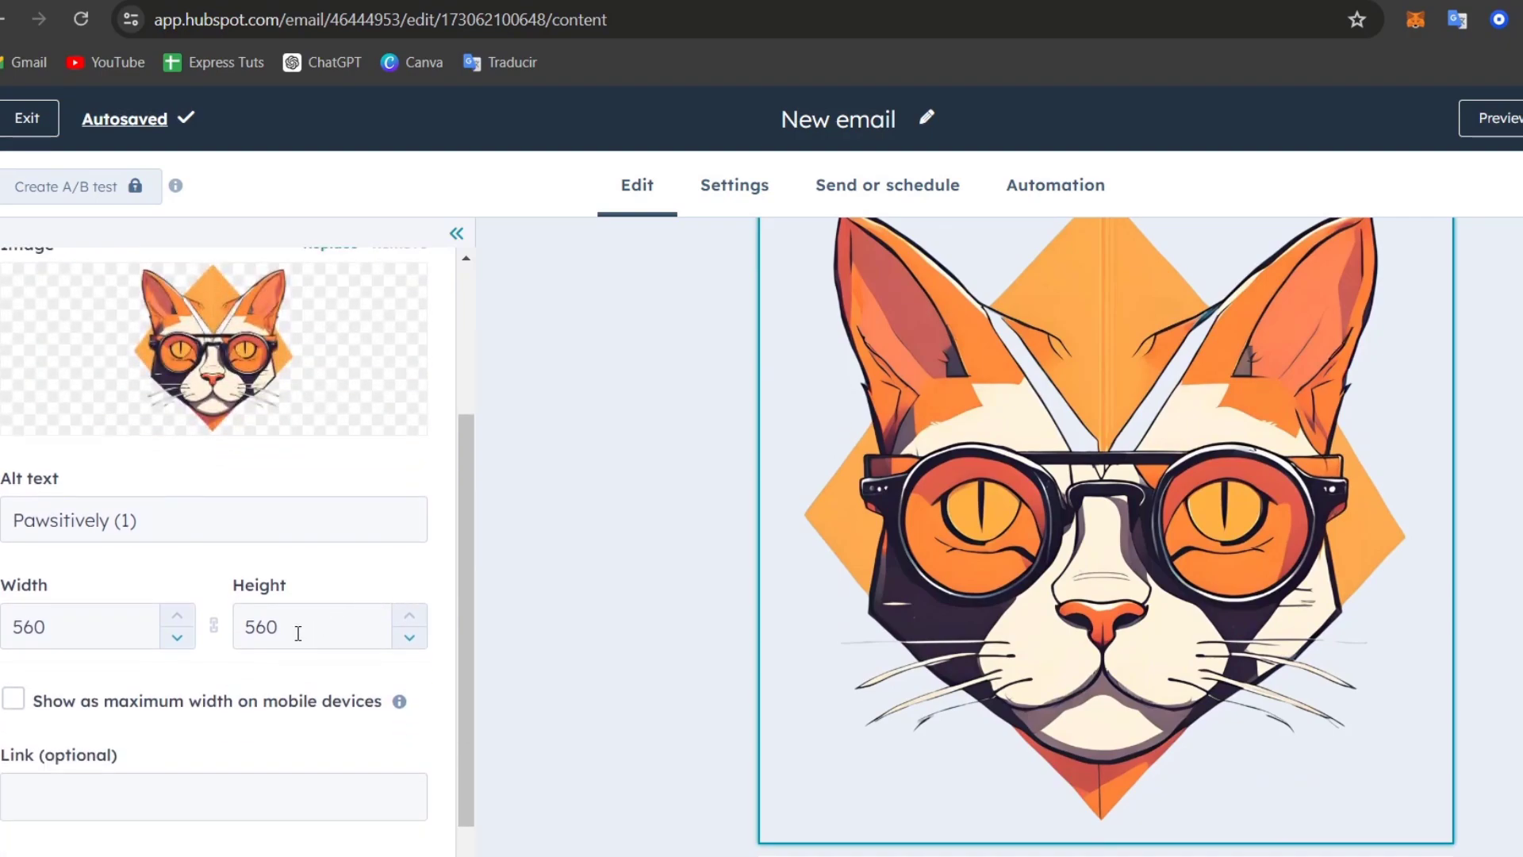
{"action": "left_click", "coordinate": [43, 629]}
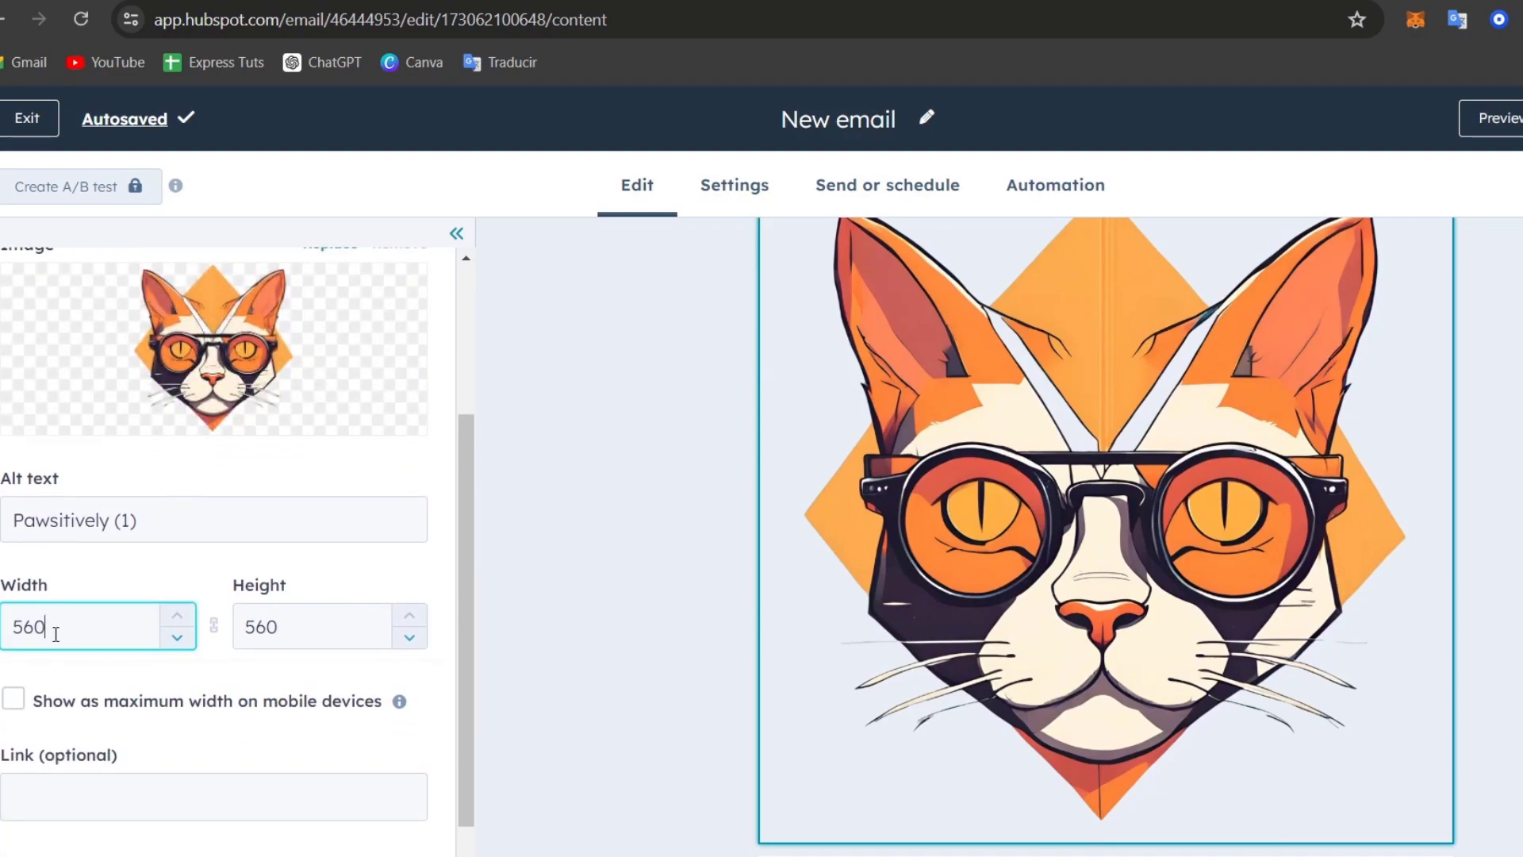
{"action": "key", "text": "BackSpace"}
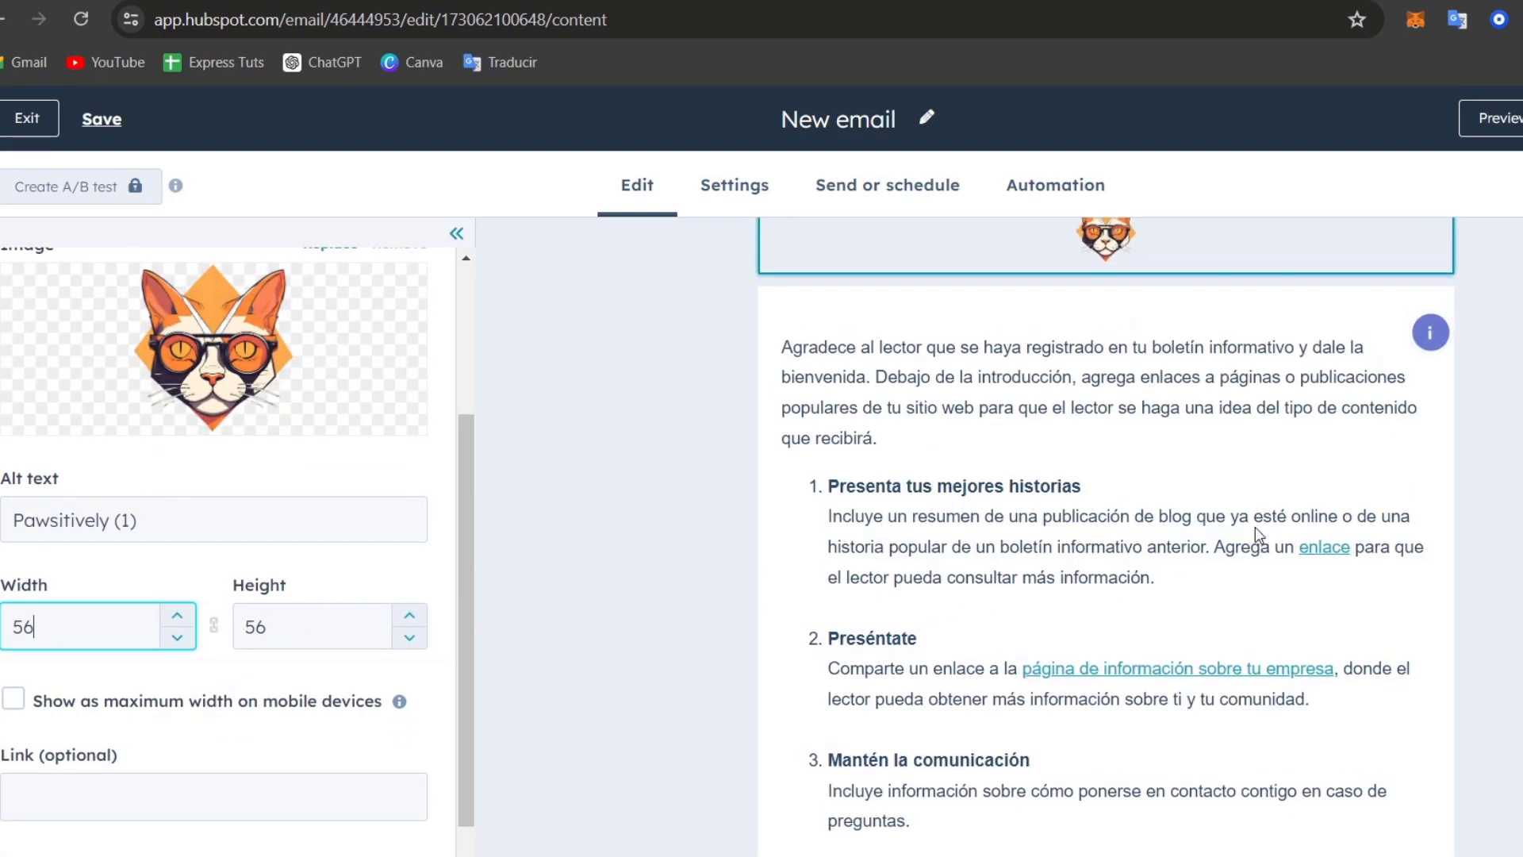
Step: Replace the body's introductory paragraph with "Welcome to the Cave!" and start a new line below it
{"action": "left_click", "coordinate": [1196, 511]}
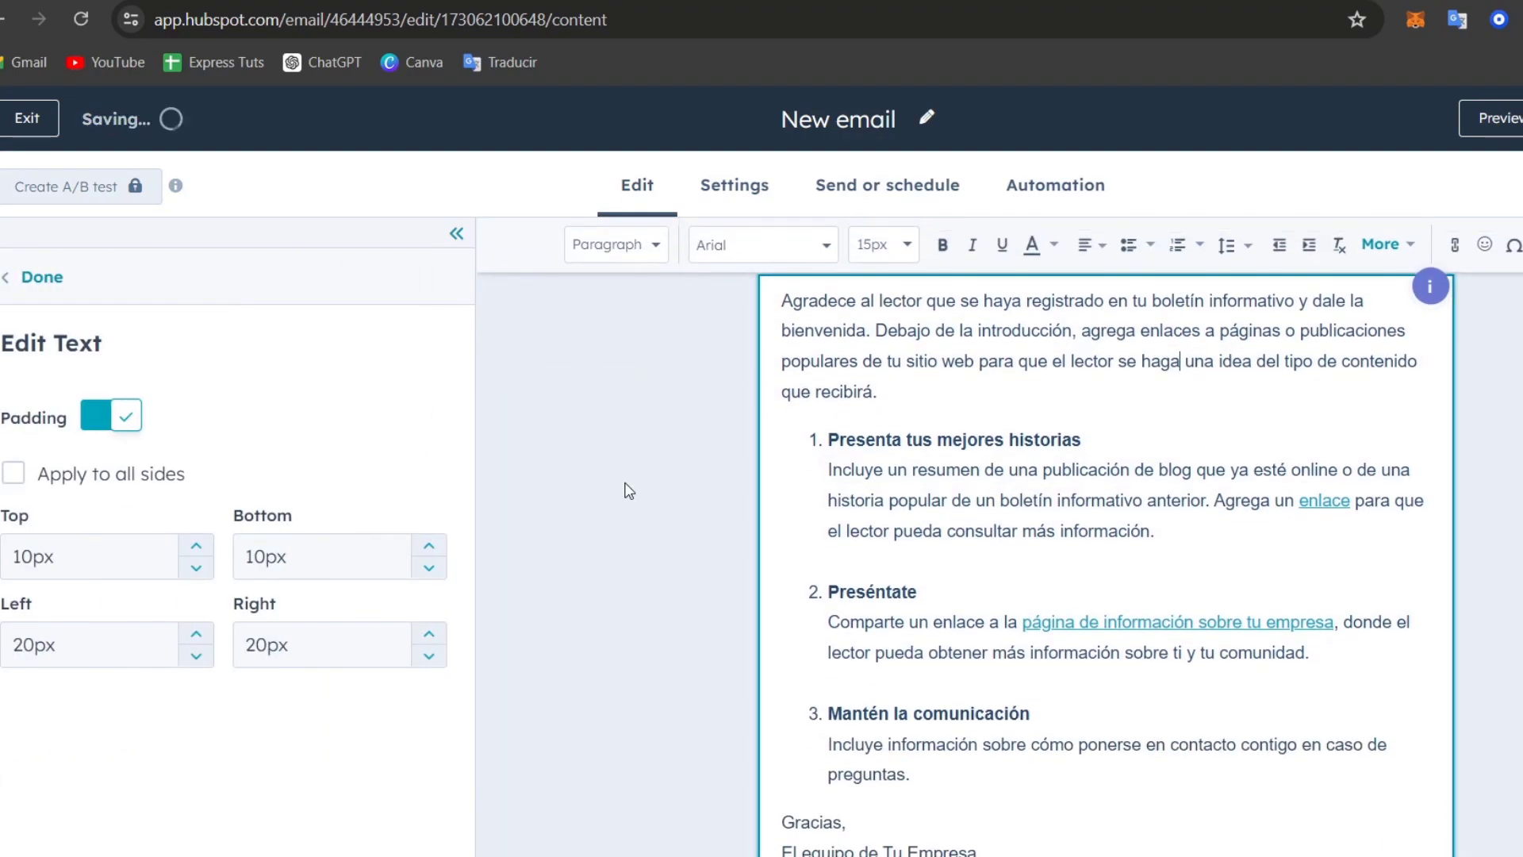
{"action": "left_click_drag", "start_coordinate": [981, 439], "coordinate": [767, 305]}
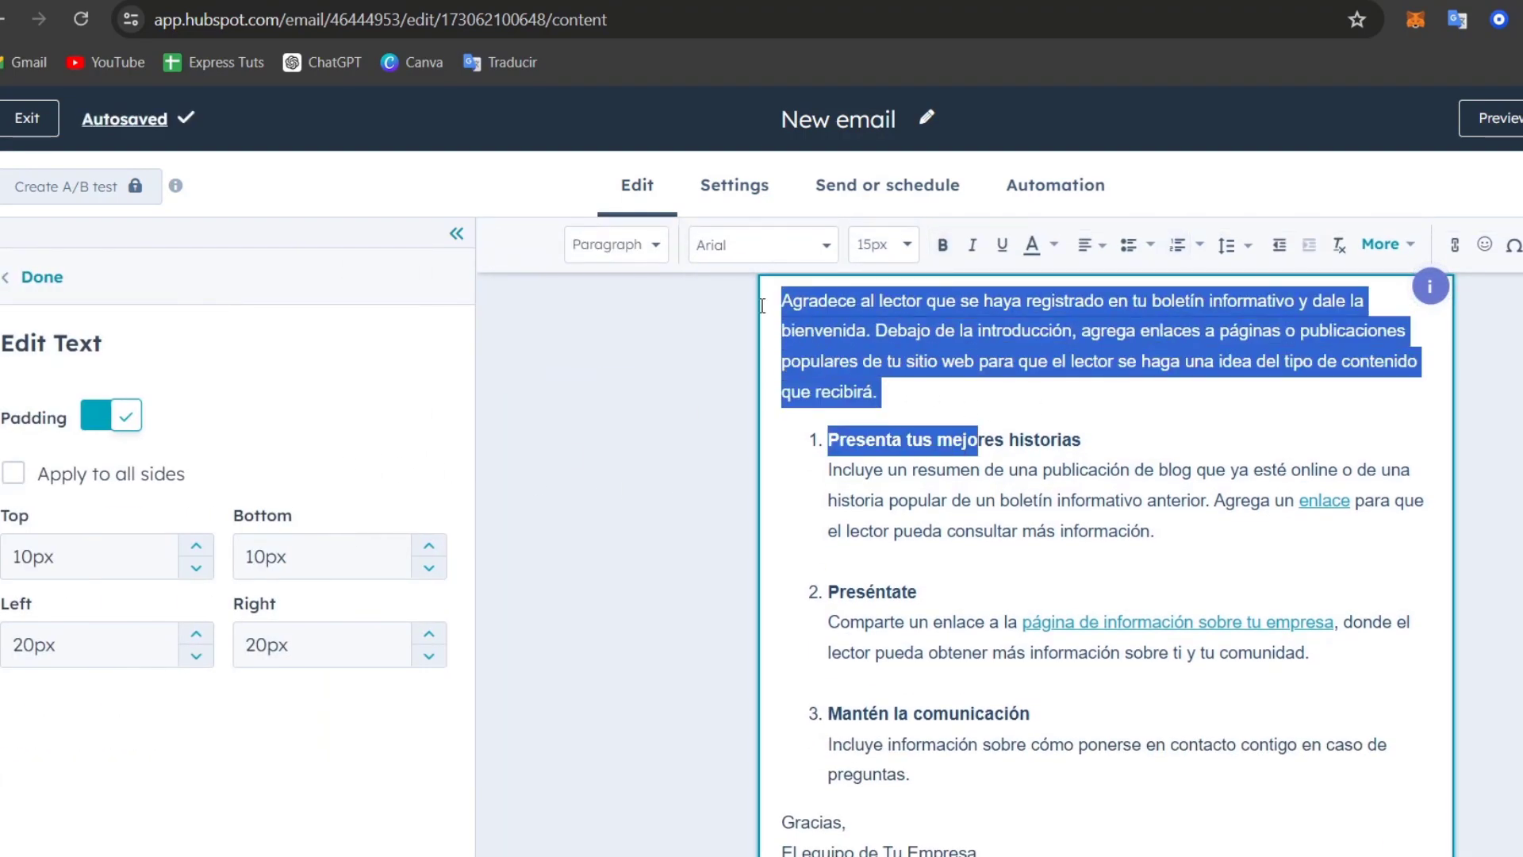
{"action": "left_click", "coordinate": [908, 383]}
{"action": "triple_click", "coordinate": [908, 383]}
{"action": "type", "text": "W"}
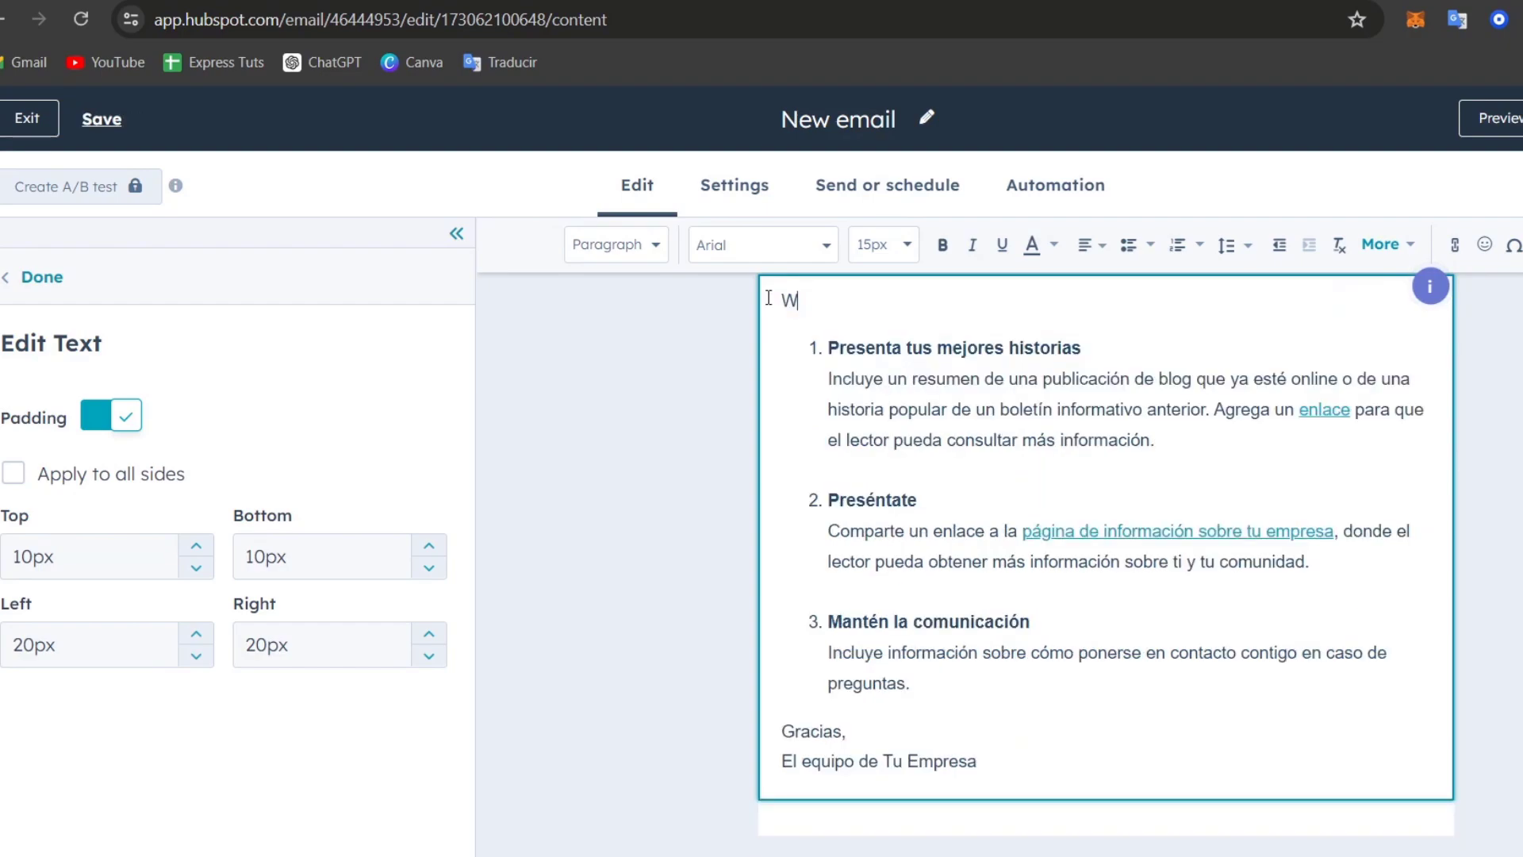
{"action": "type", "text": "elcome"}
{"action": "key", "text": "BackSpace"}
{"action": "type", "text": "me to the "}
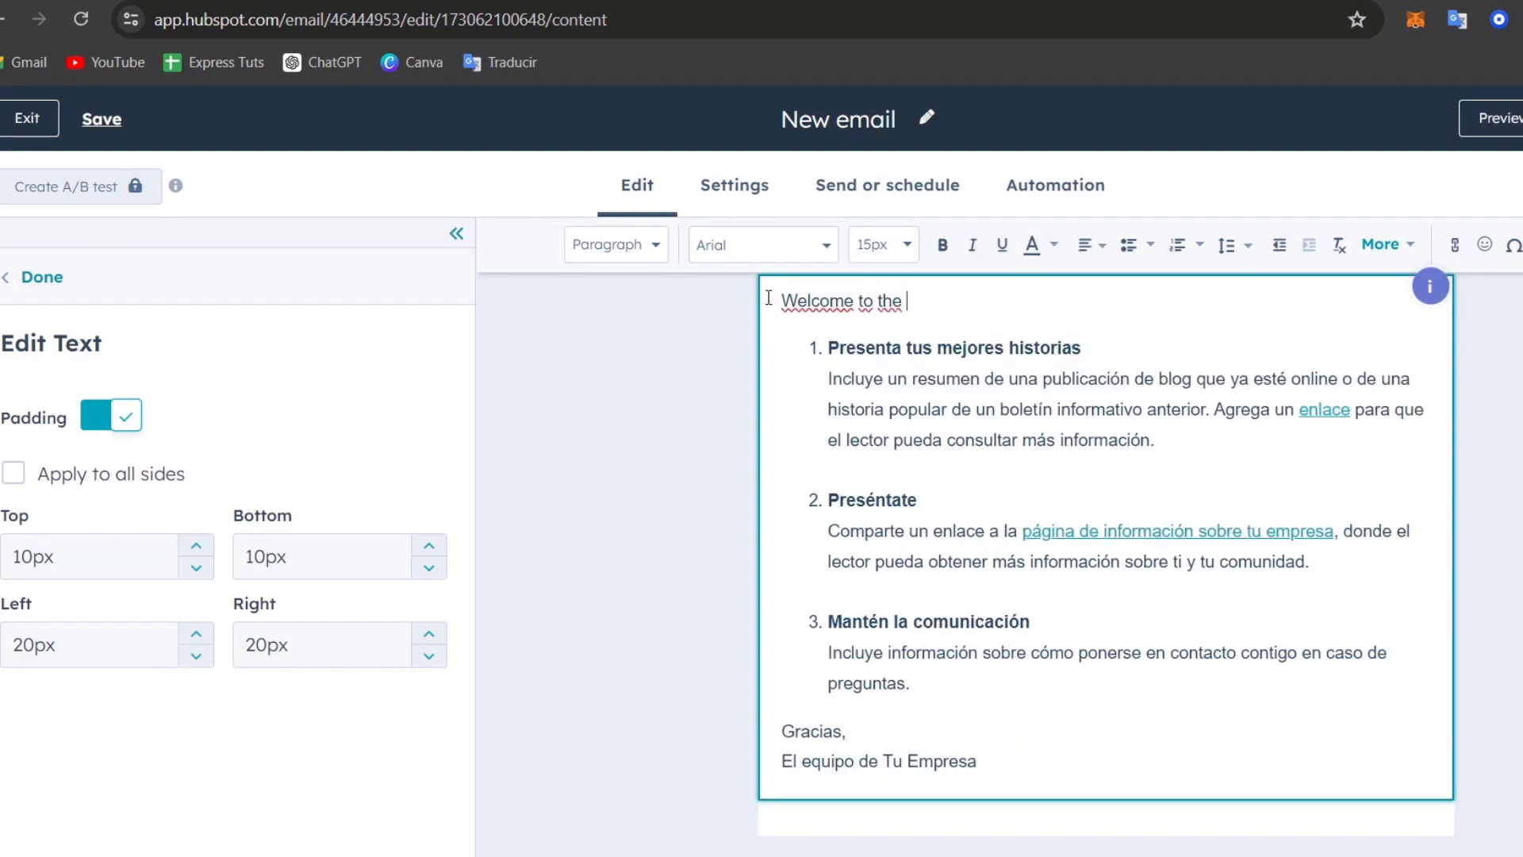
{"action": "type", "text": "purss"}
{"action": "type", "text": "Cave"}
{"action": "type", "text": "!"}
{"action": "key", "text": "Return"}
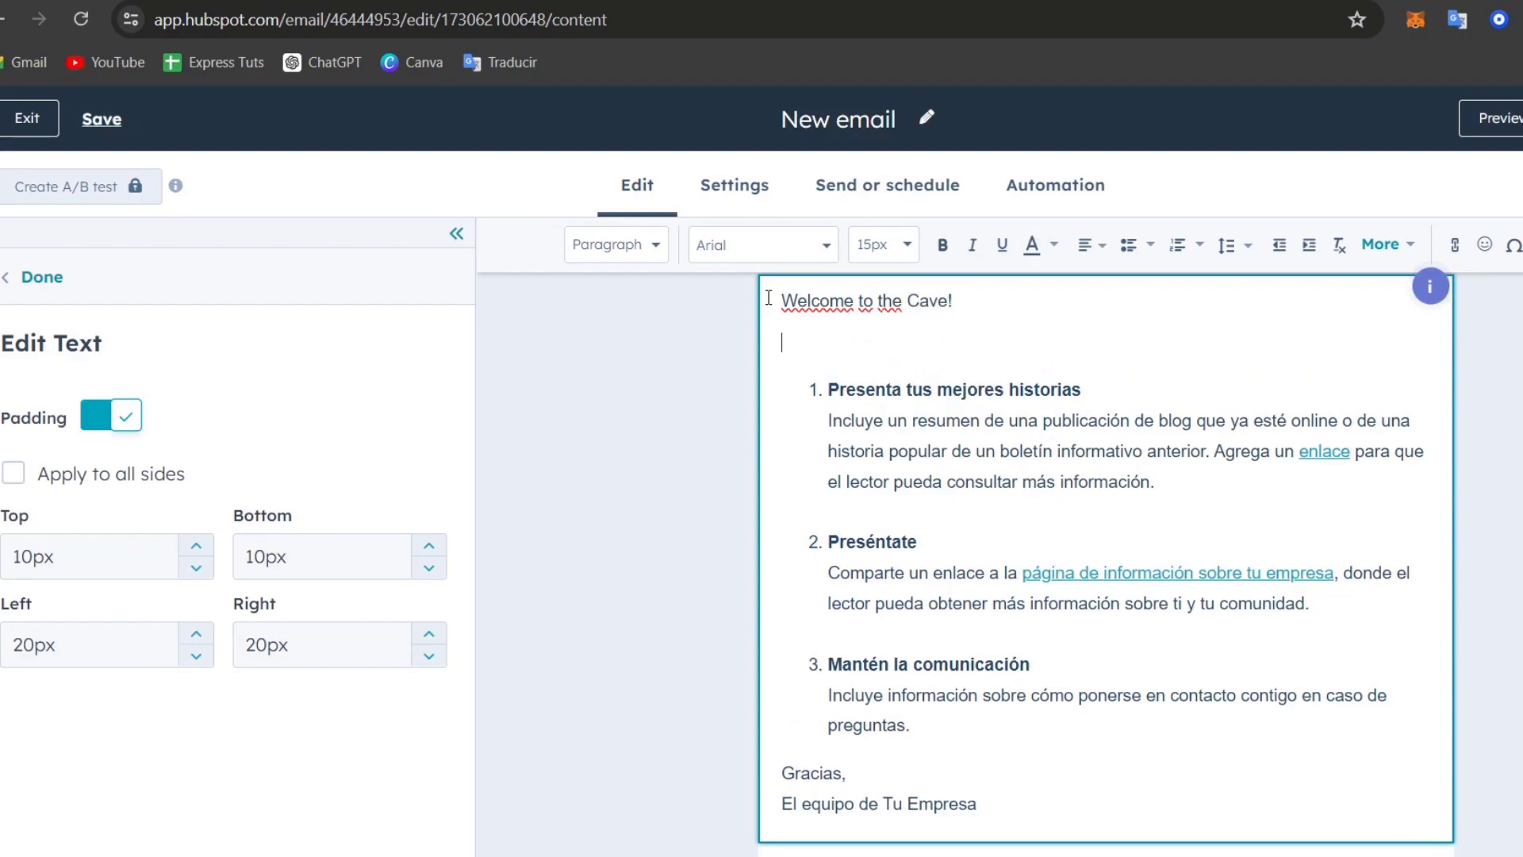
Step: Add the line "Here is your 10% Discount for our Store!" below the greeting, followed by a new line
{"action": "type", "text": "Here is"}
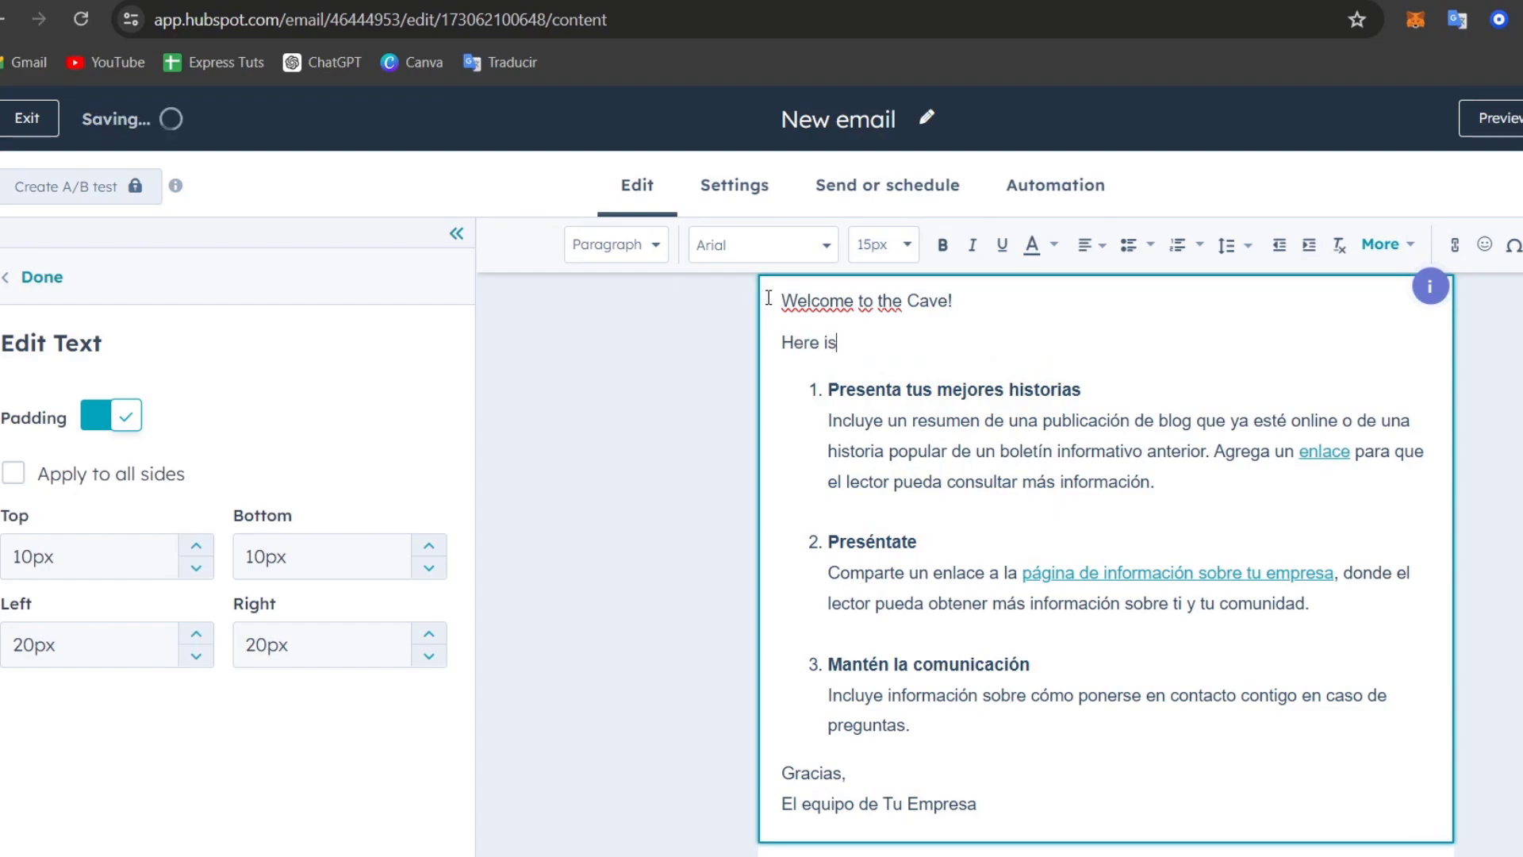
{"action": "type", "text": " your 10% Dis"}
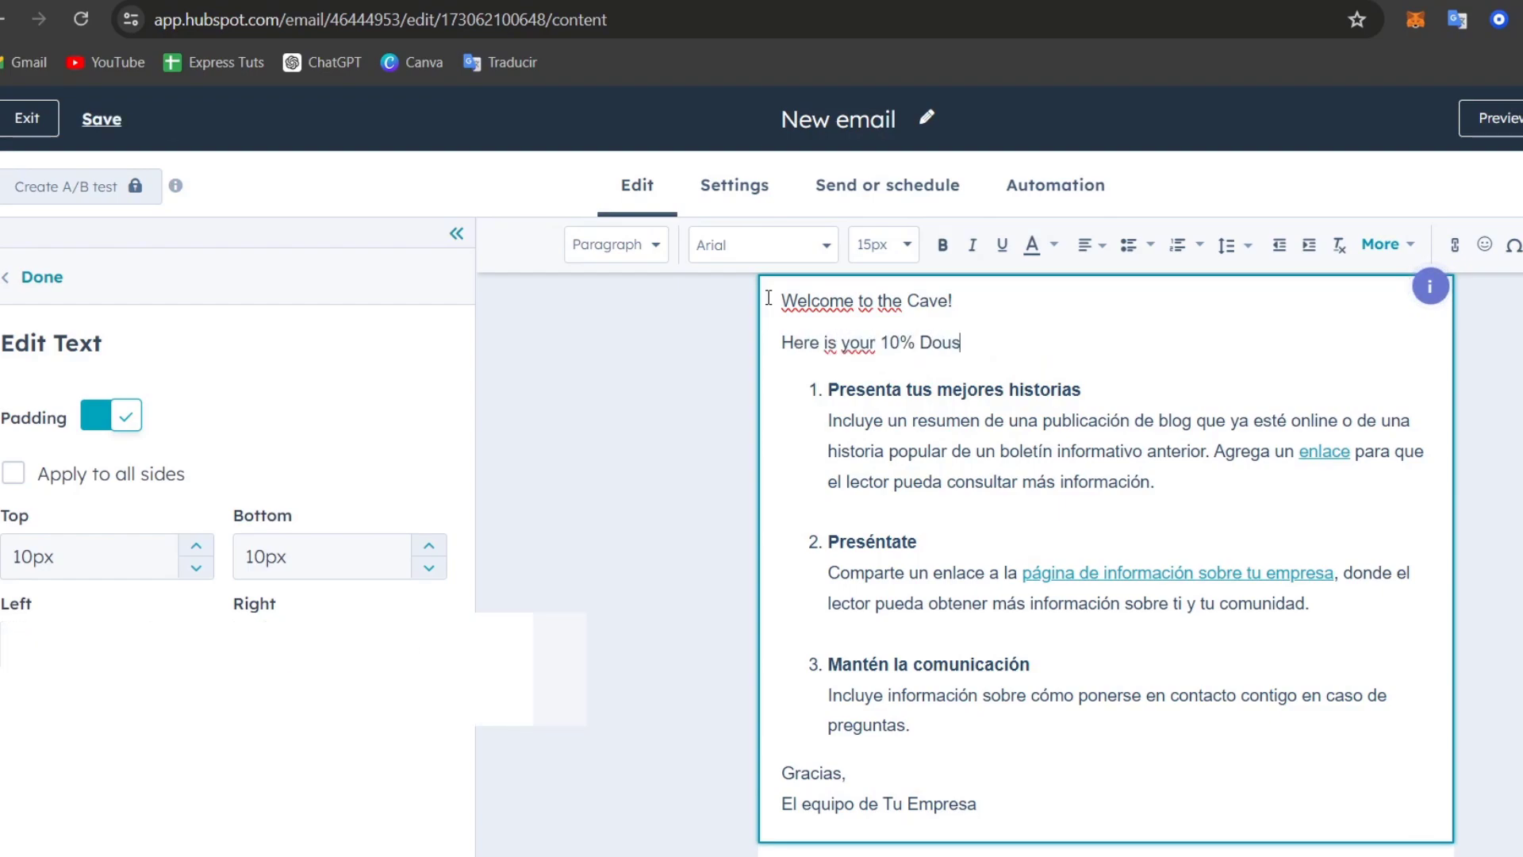
{"action": "type", "text": "count for "}
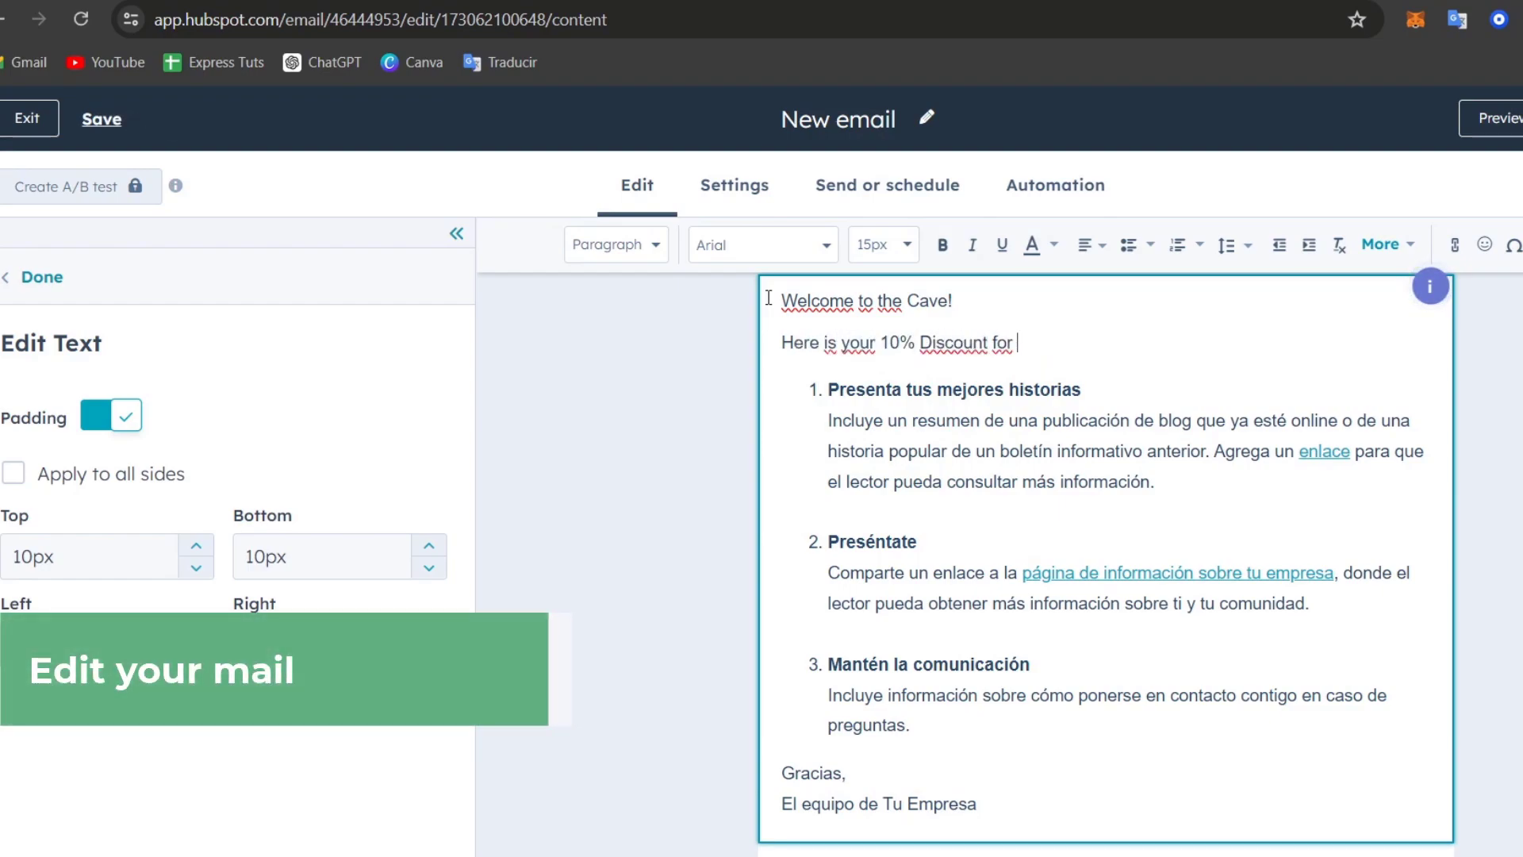
{"action": "type", "text": "our Store!"}
{"action": "key", "text": "Return"}
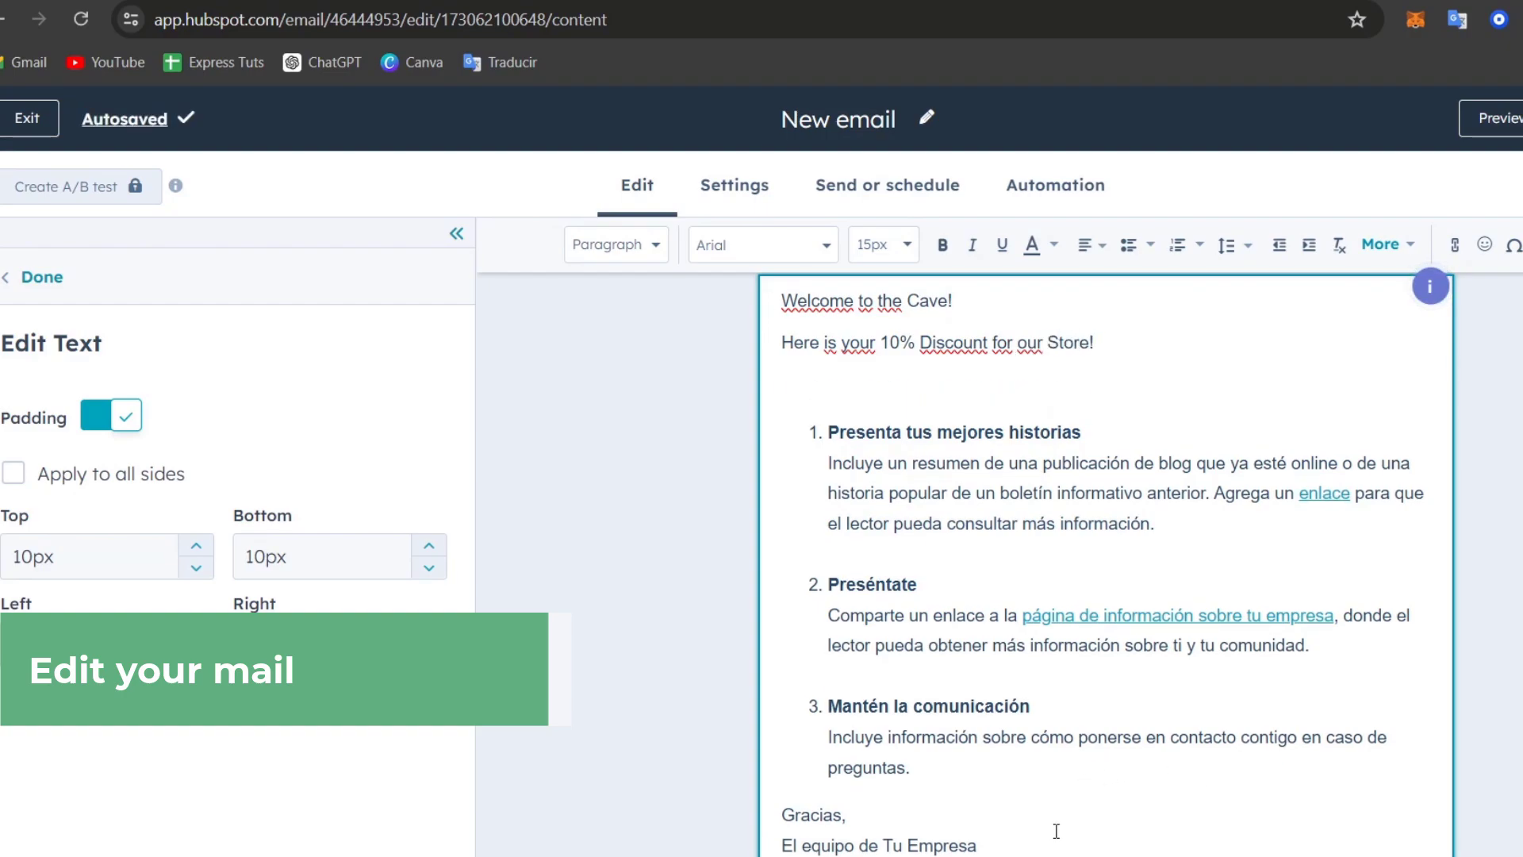
Step: Delete the template's numbered list and sign-off, and enter the discount code "CATS10" below the offer line
{"action": "left_click_drag", "start_coordinate": [1057, 830], "coordinate": [825, 384]}
{"action": "key", "text": "BackSpace"}
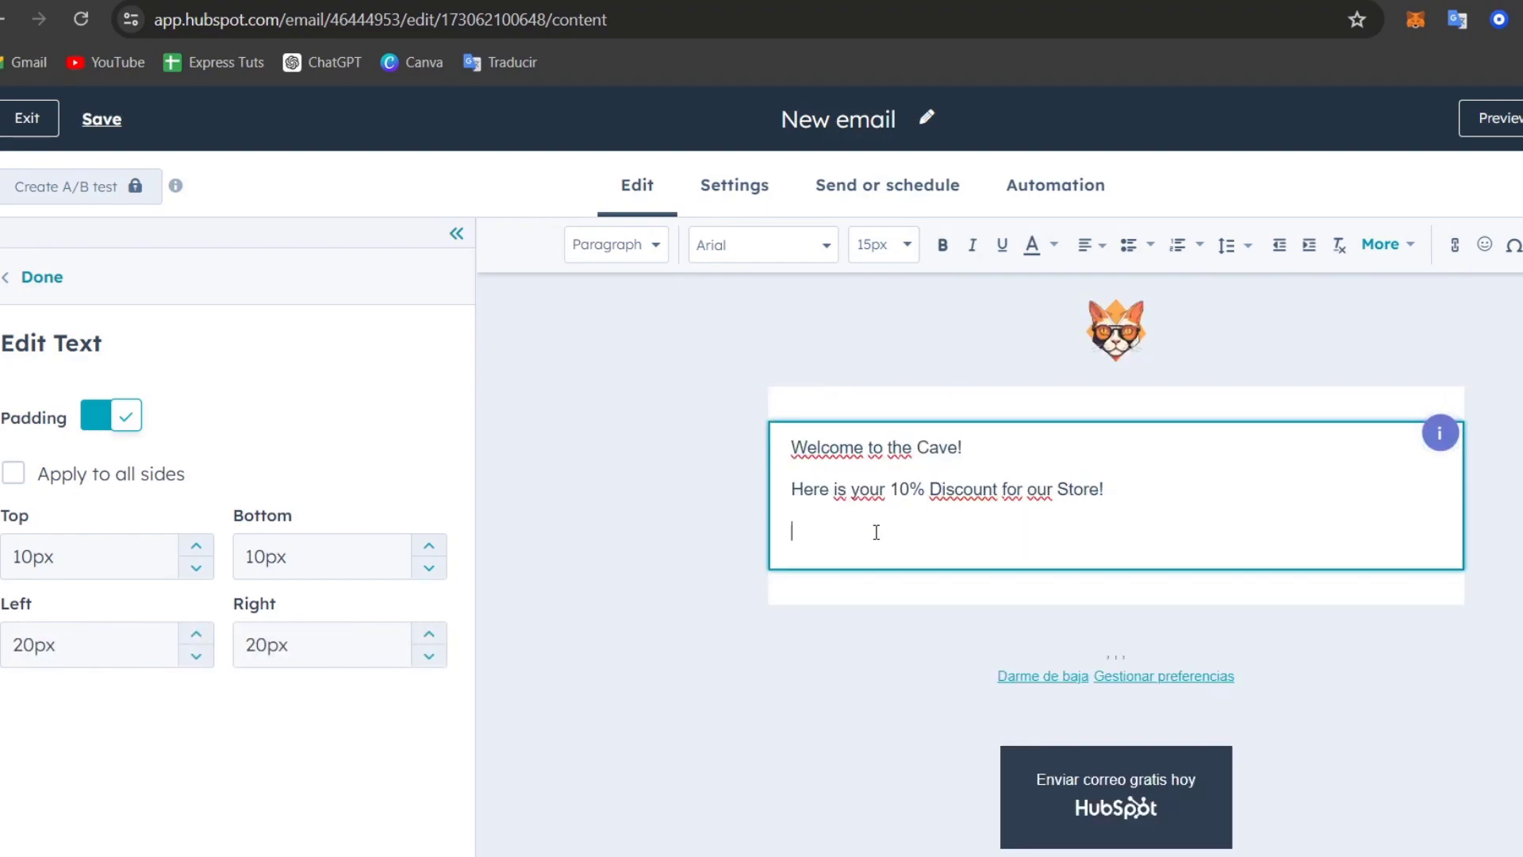
{"action": "type", "text": "CATS10"}
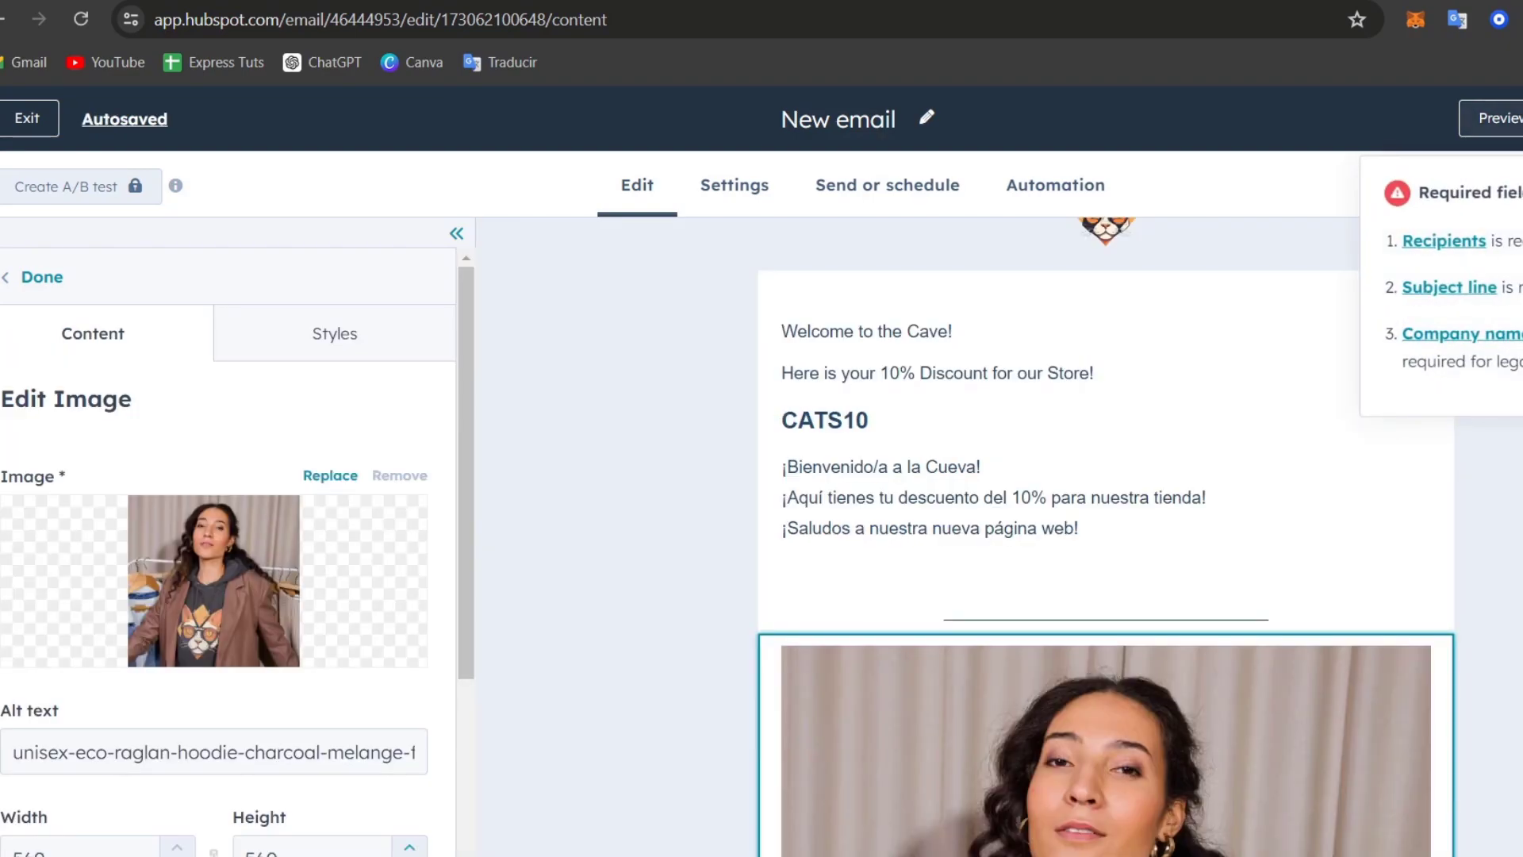
Step: Preview the email as a contact and examine its full content in the desktop and mobile layouts
{"action": "left_click", "coordinate": [1495, 119]}
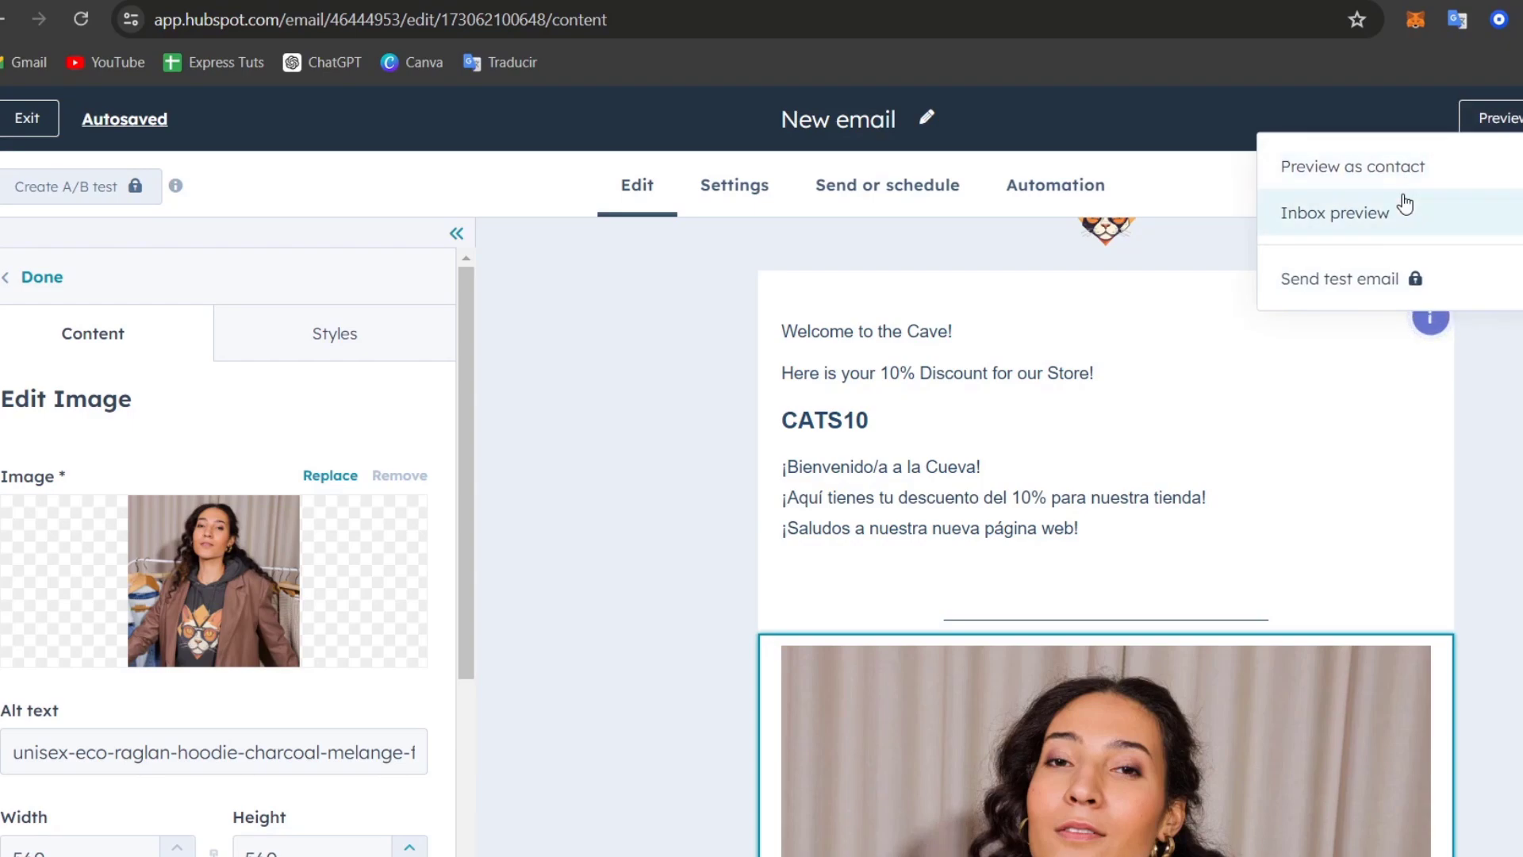
{"action": "left_click", "coordinate": [1422, 172]}
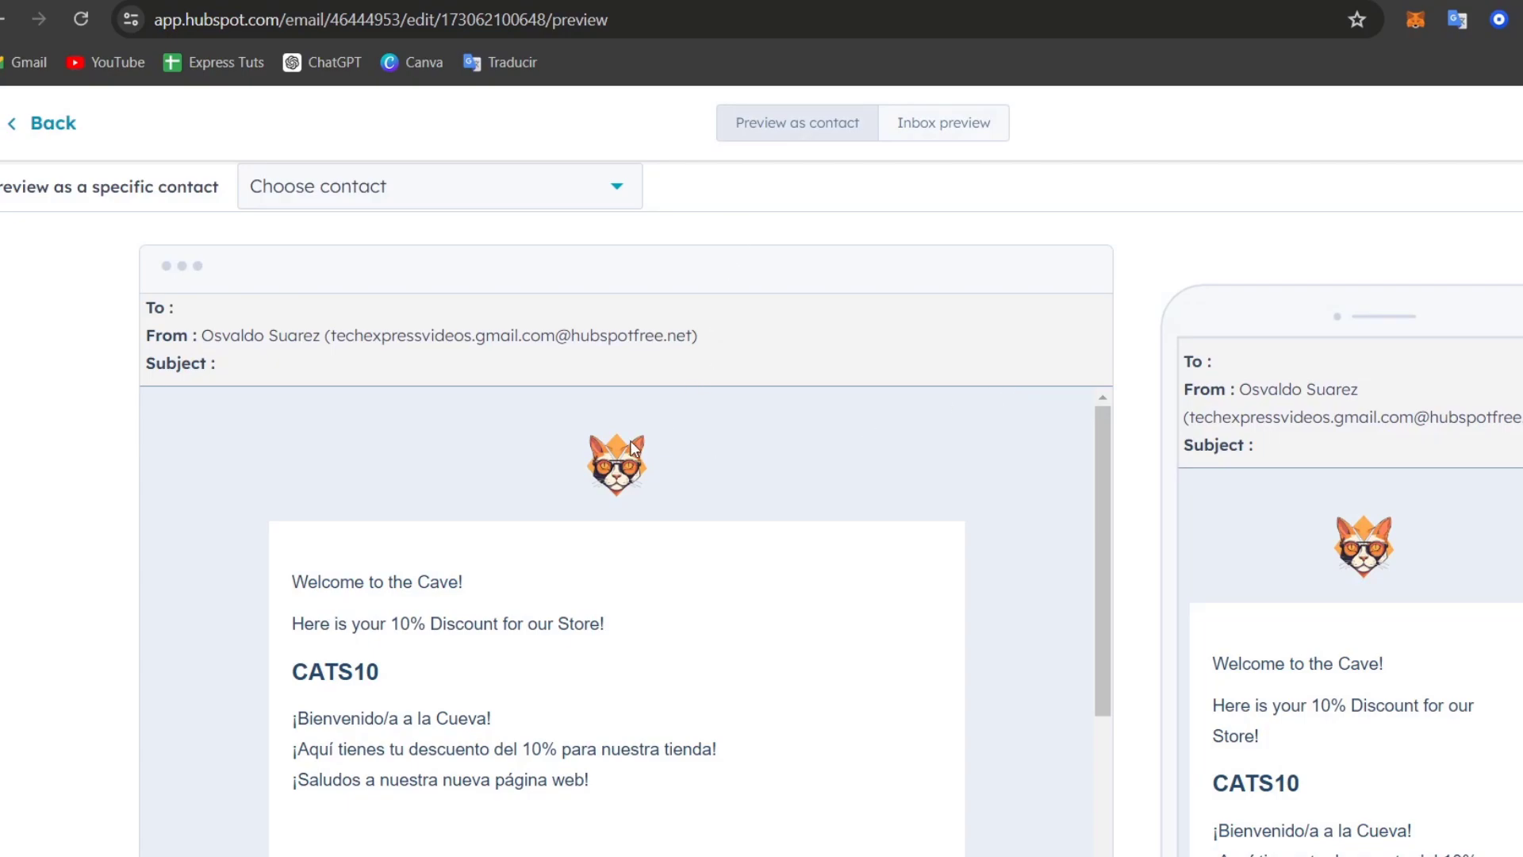
{"action": "scroll", "coordinate": [536, 463], "scroll_direction": "down", "scroll_amount": 3}
{"action": "scroll", "coordinate": [533, 466], "scroll_direction": "up", "scroll_amount": 3}
{"action": "scroll", "coordinate": [523, 698], "scroll_direction": "down", "scroll_amount": 10}
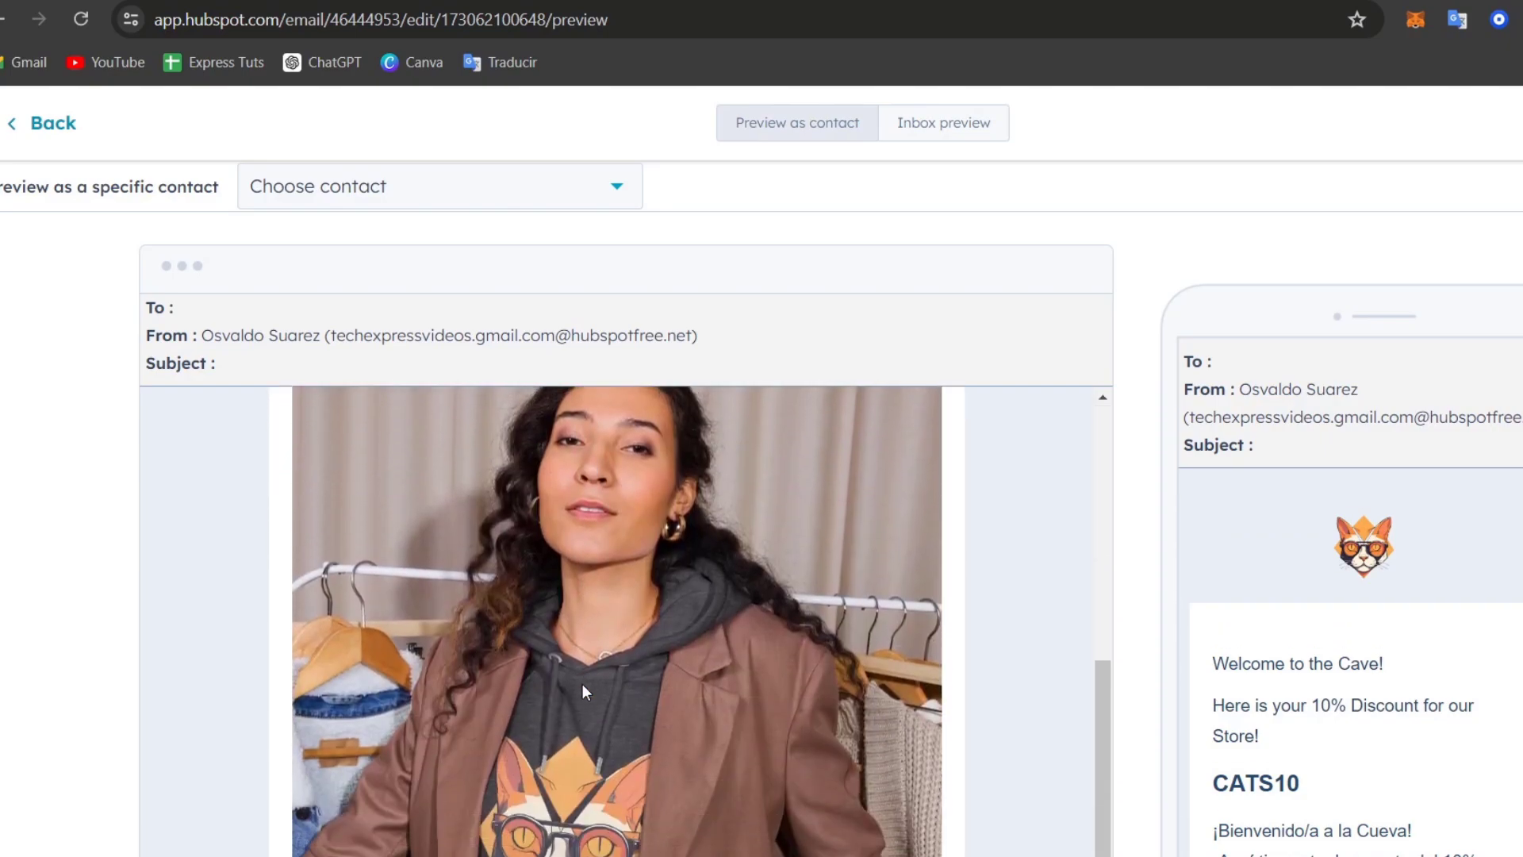
{"action": "scroll", "coordinate": [582, 684], "scroll_direction": "up", "scroll_amount": 6}
{"action": "scroll", "coordinate": [1390, 475], "scroll_direction": "down", "scroll_amount": 6}
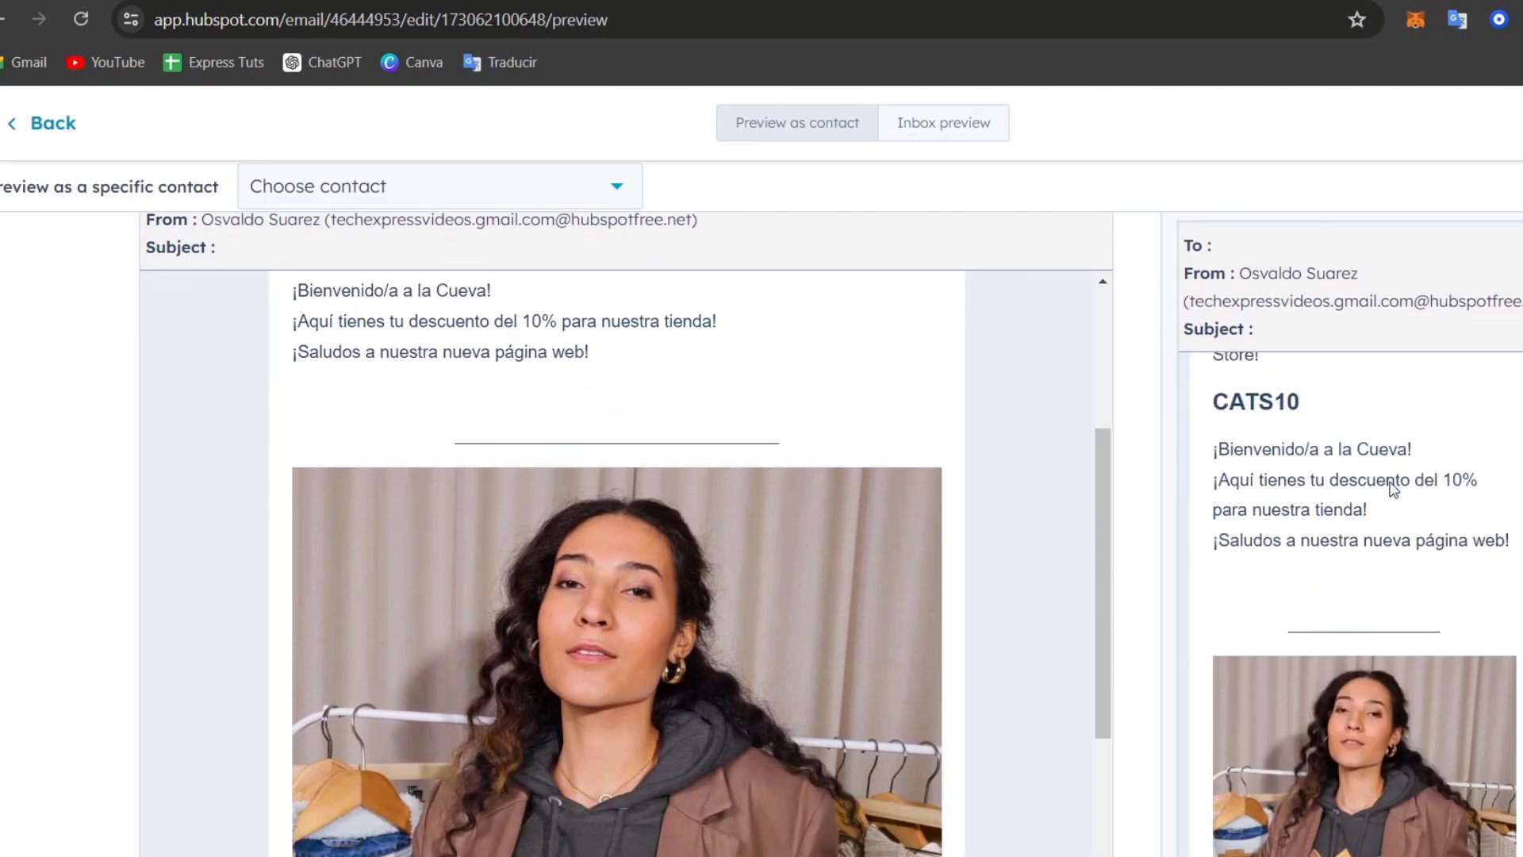
{"action": "scroll", "coordinate": [1388, 483], "scroll_direction": "down", "scroll_amount": 1}
{"action": "scroll", "coordinate": [1388, 492], "scroll_direction": "up", "scroll_amount": 8}
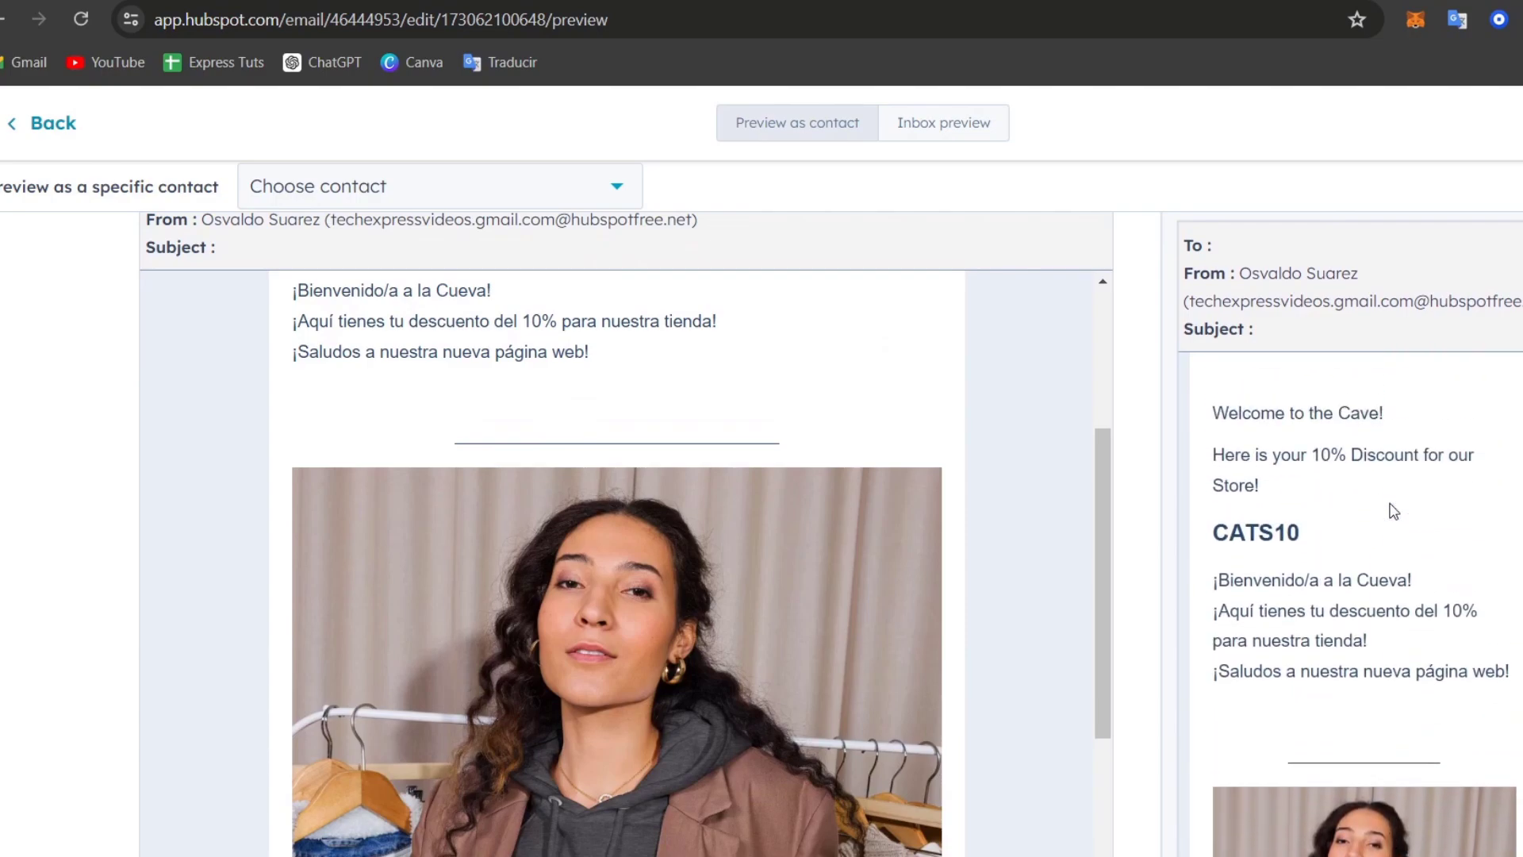
{"action": "scroll", "coordinate": [921, 526], "scroll_direction": "up", "scroll_amount": 4}
{"action": "scroll", "coordinate": [1260, 507], "scroll_direction": "up", "scroll_amount": 2}
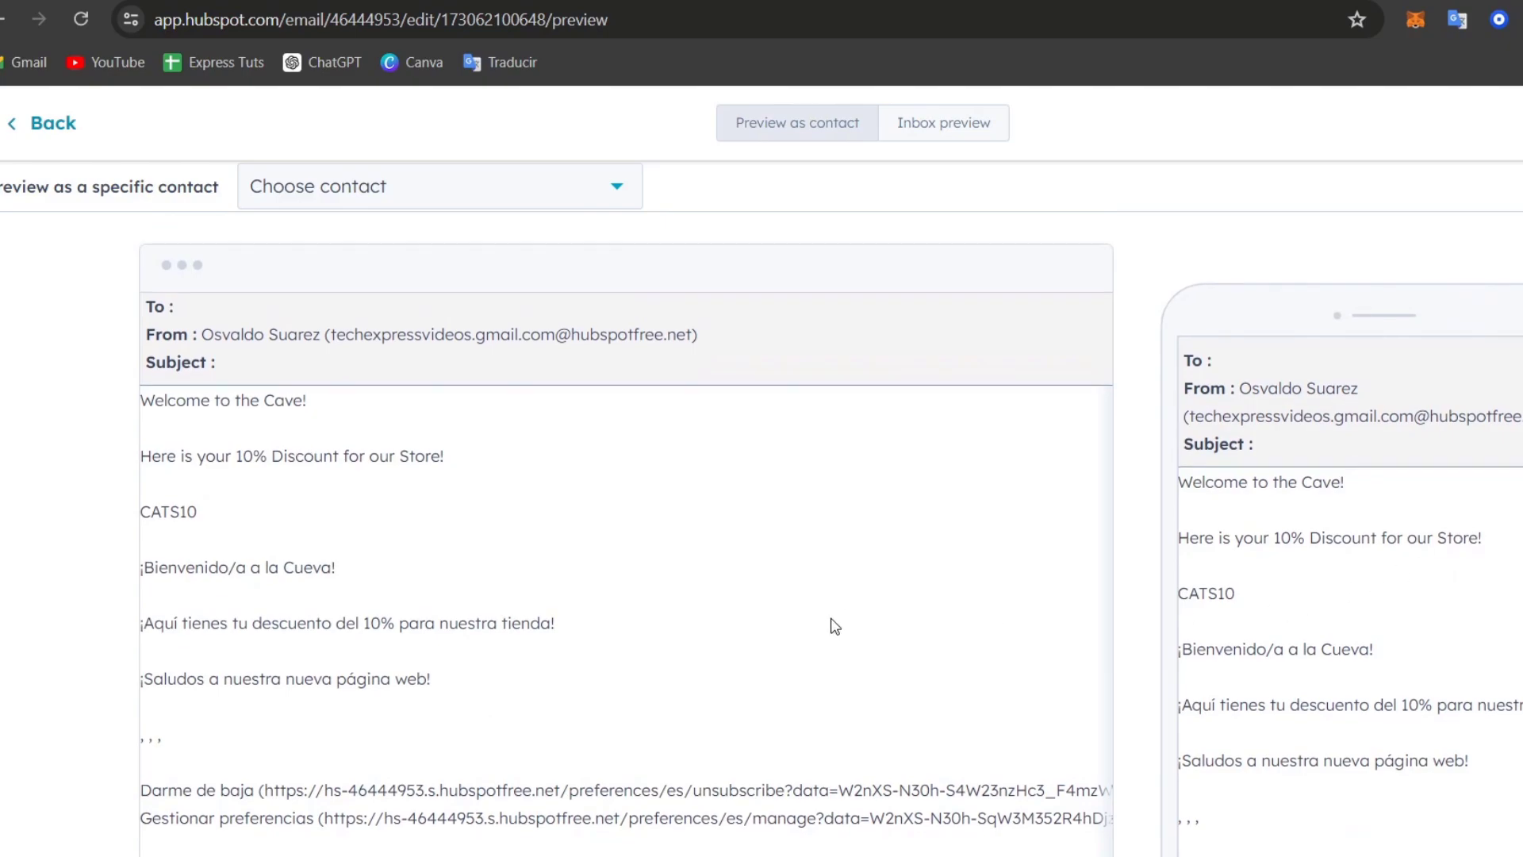
Step: Examine the plain-text version of the email preview, including its footer links, and return to the email editor
{"action": "scroll", "coordinate": [815, 635], "scroll_direction": "down", "scroll_amount": 3}
{"action": "scroll", "coordinate": [815, 634], "scroll_direction": "up", "scroll_amount": 2}
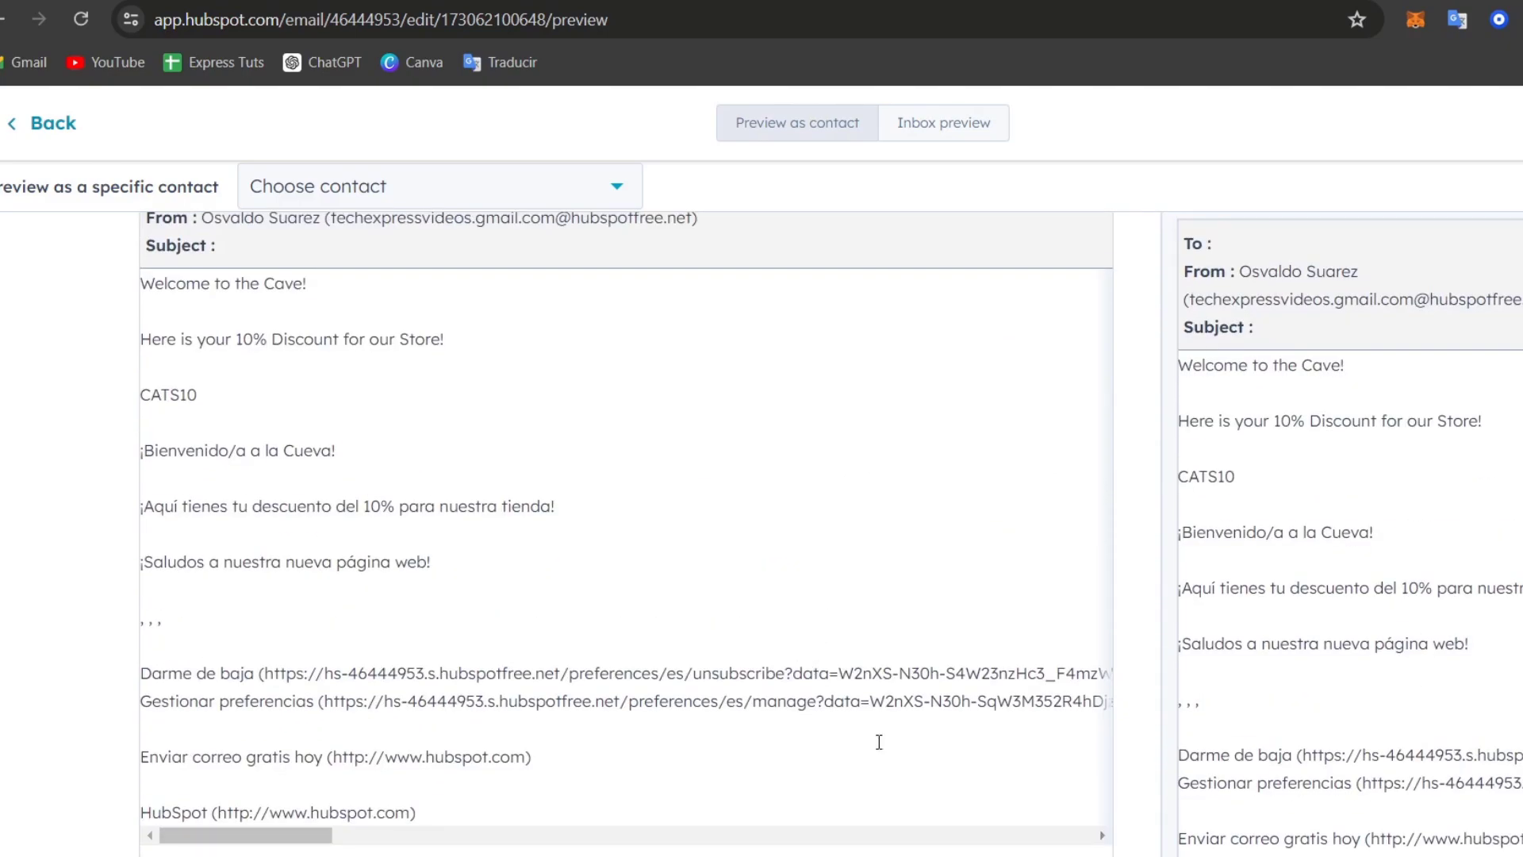
{"action": "scroll", "coordinate": [1388, 742], "scroll_direction": "up", "scroll_amount": 2}
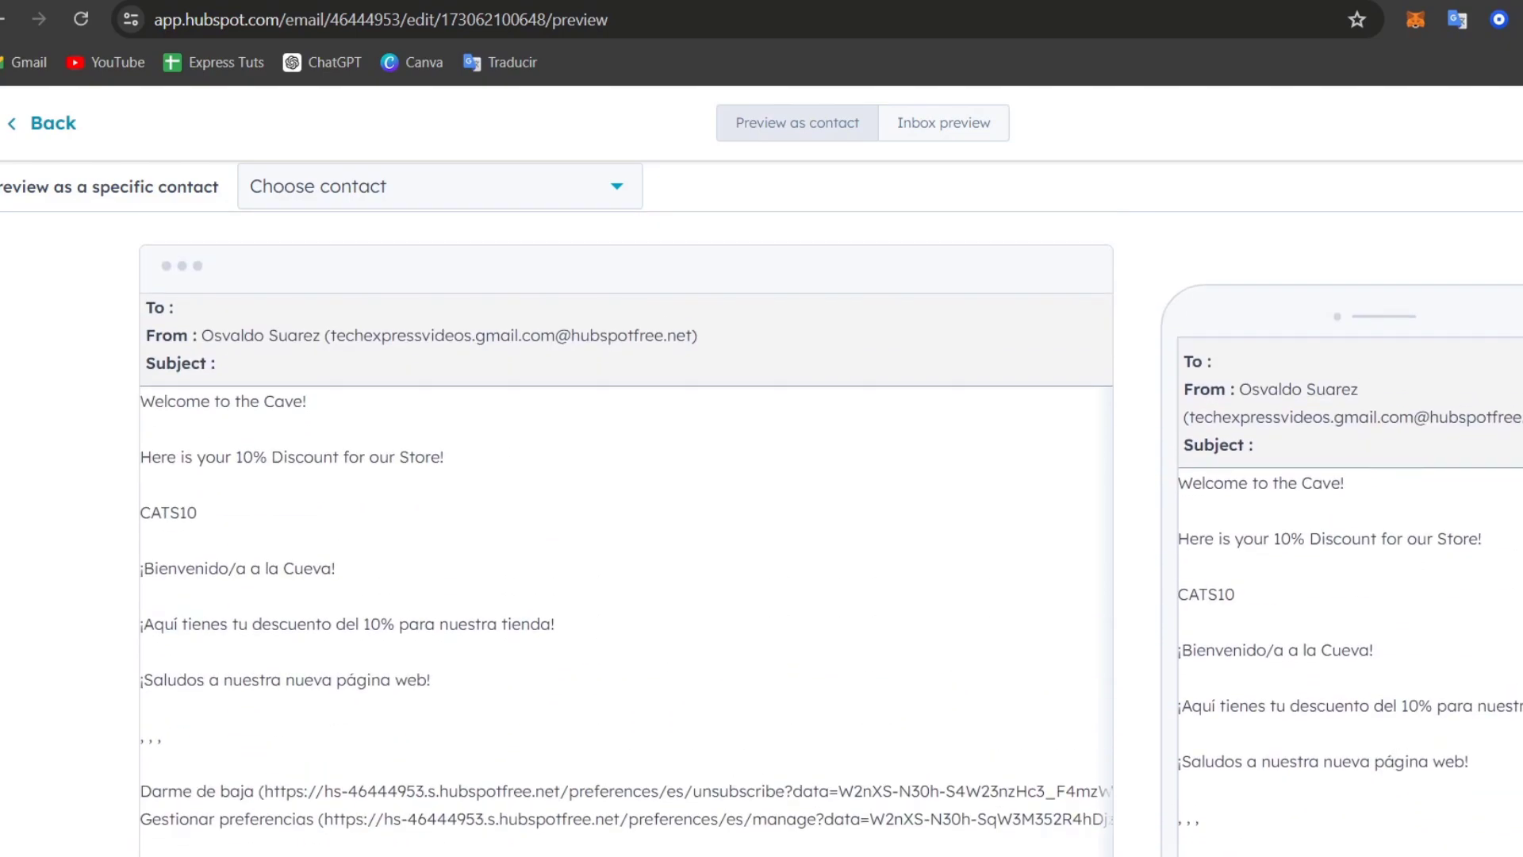
{"action": "left_click", "coordinate": [10, 135]}
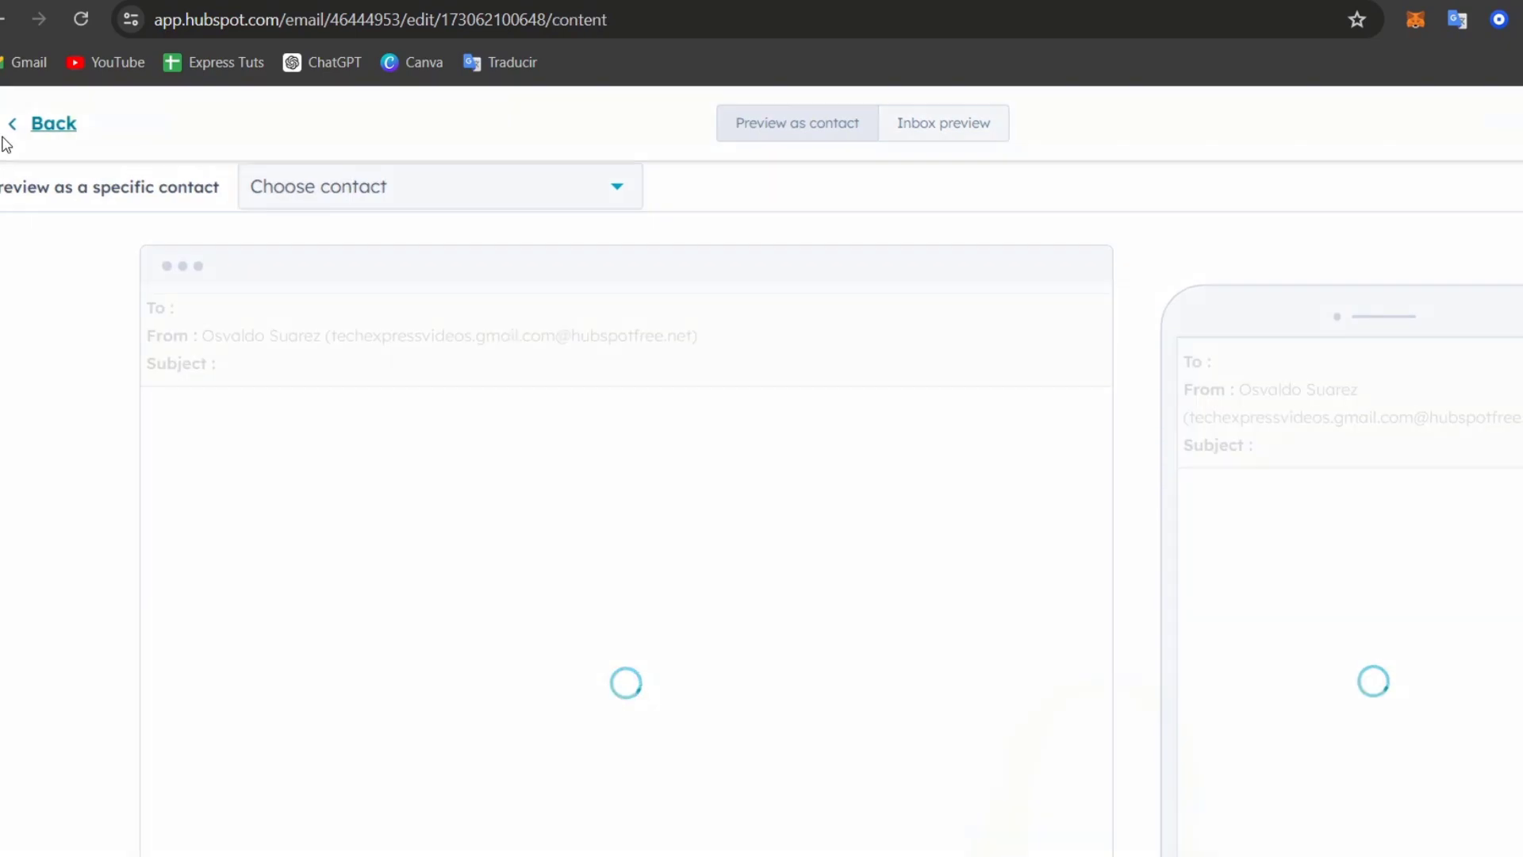
Step: Examine the email's send summary and its desktop and mobile previews, and return to the send review
{"action": "left_click", "coordinate": [1521, 118]}
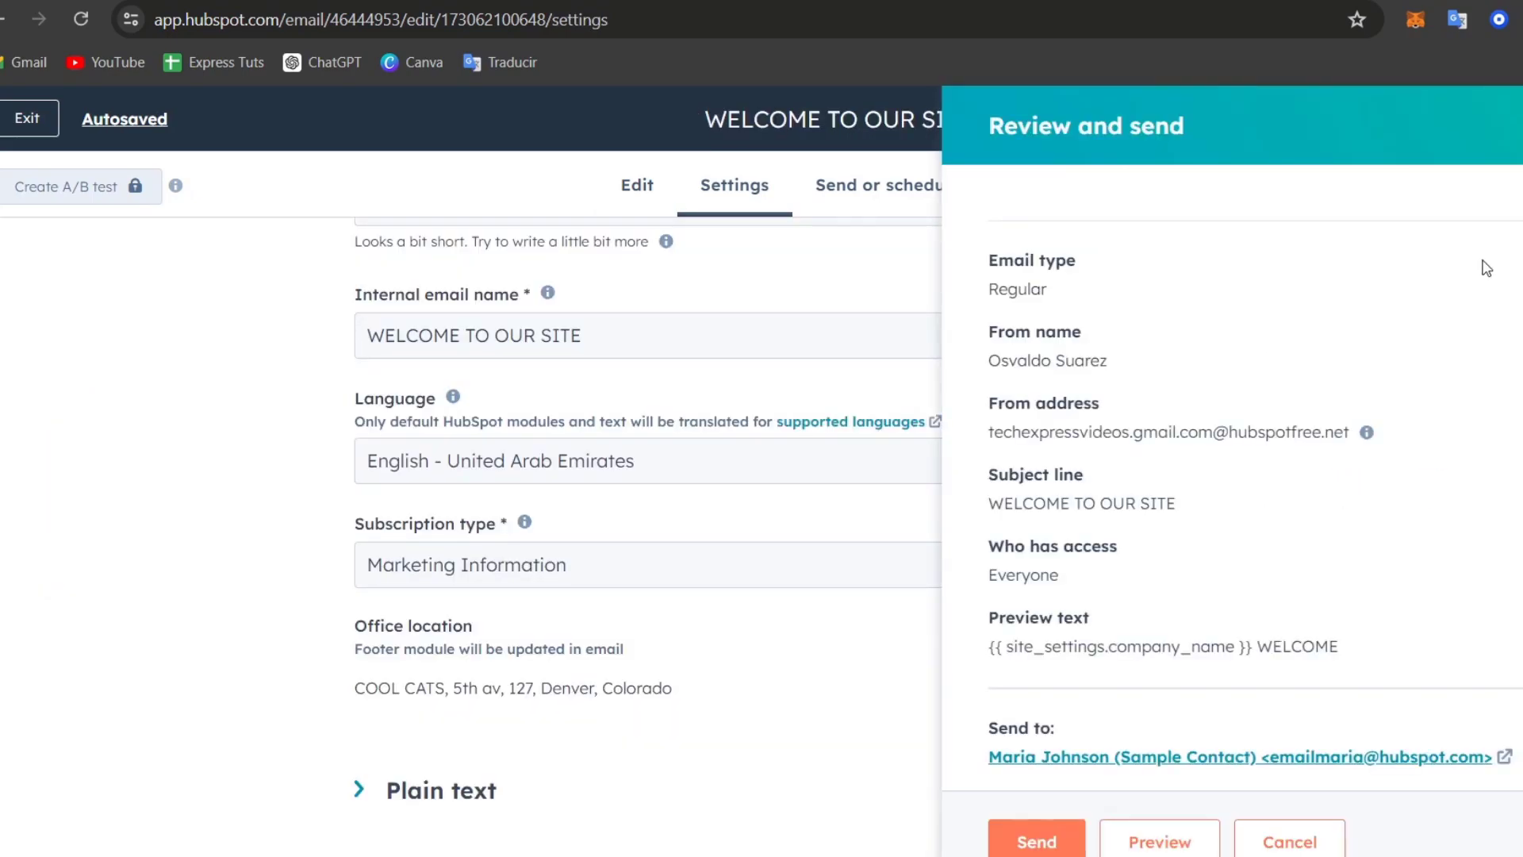
{"action": "scroll", "coordinate": [1483, 265], "scroll_direction": "down", "scroll_amount": 4}
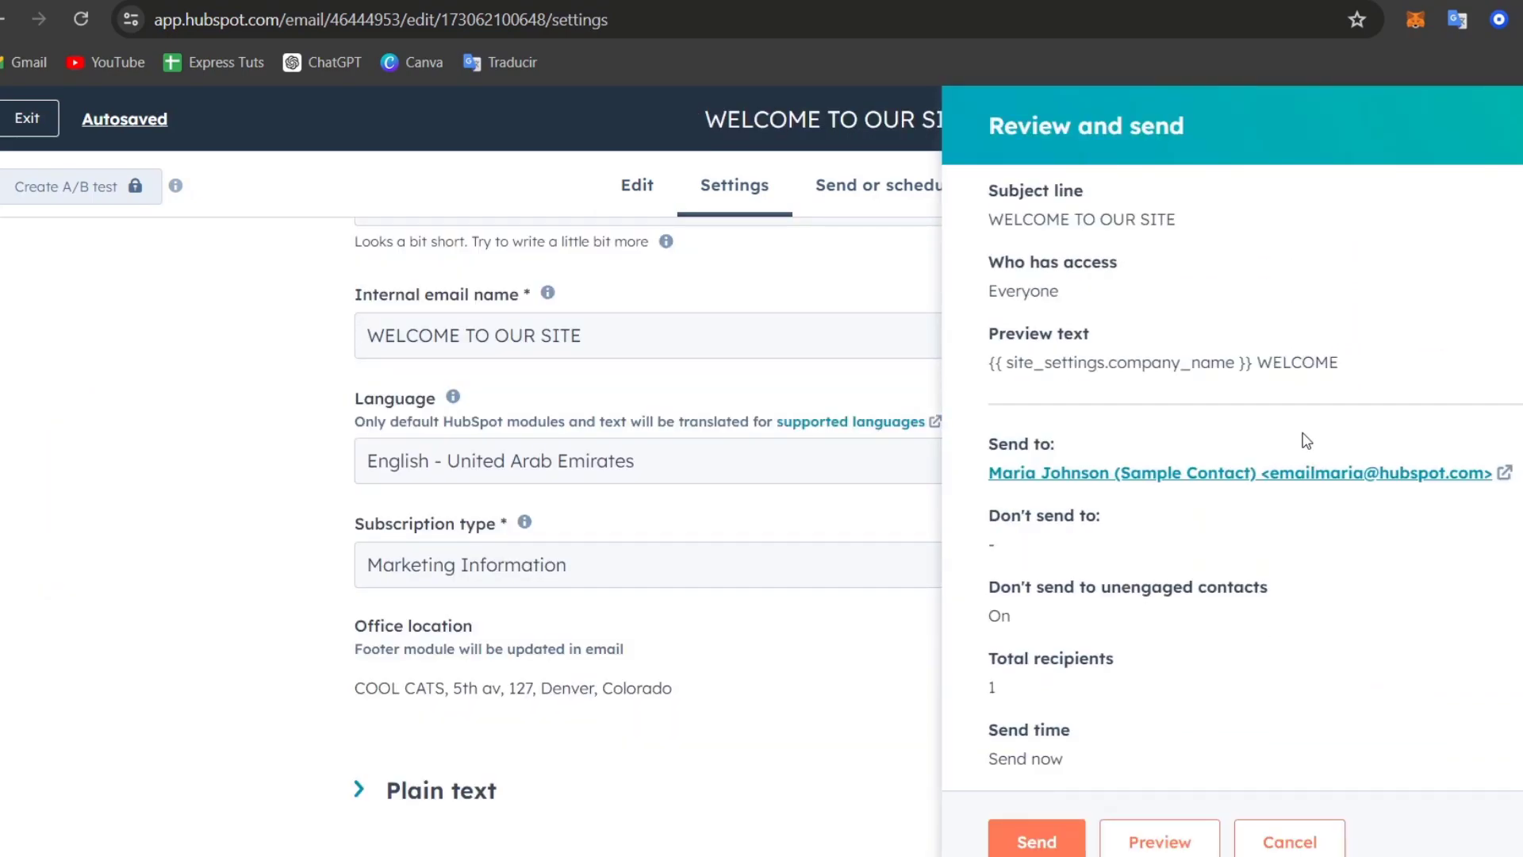
{"action": "left_click", "coordinate": [1136, 842]}
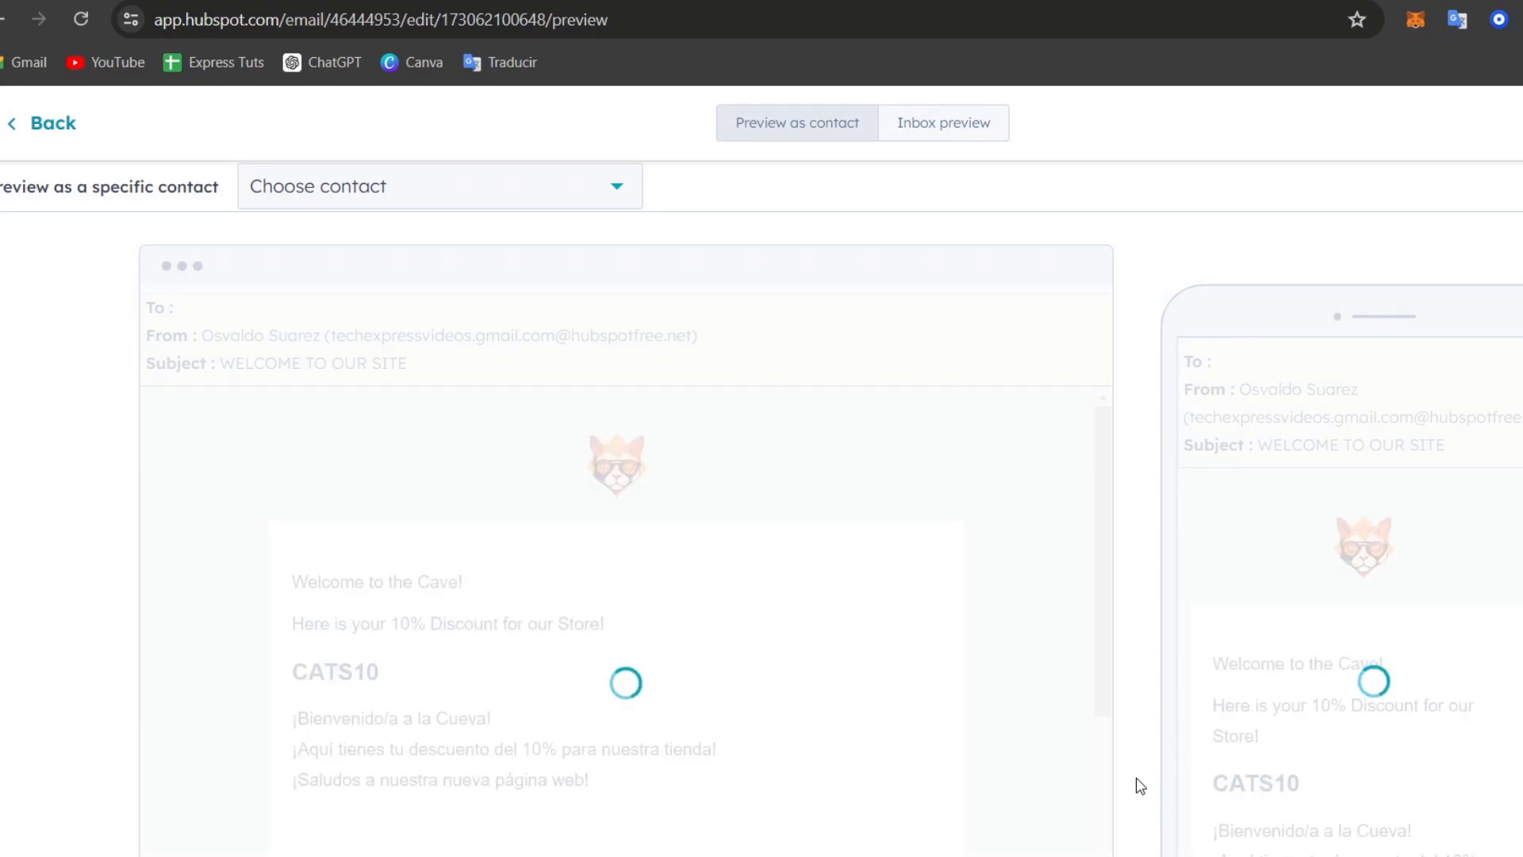
{"action": "scroll", "coordinate": [1109, 610], "scroll_direction": "down", "scroll_amount": 5}
{"action": "scroll", "coordinate": [1108, 610], "scroll_direction": "up", "scroll_amount": 5}
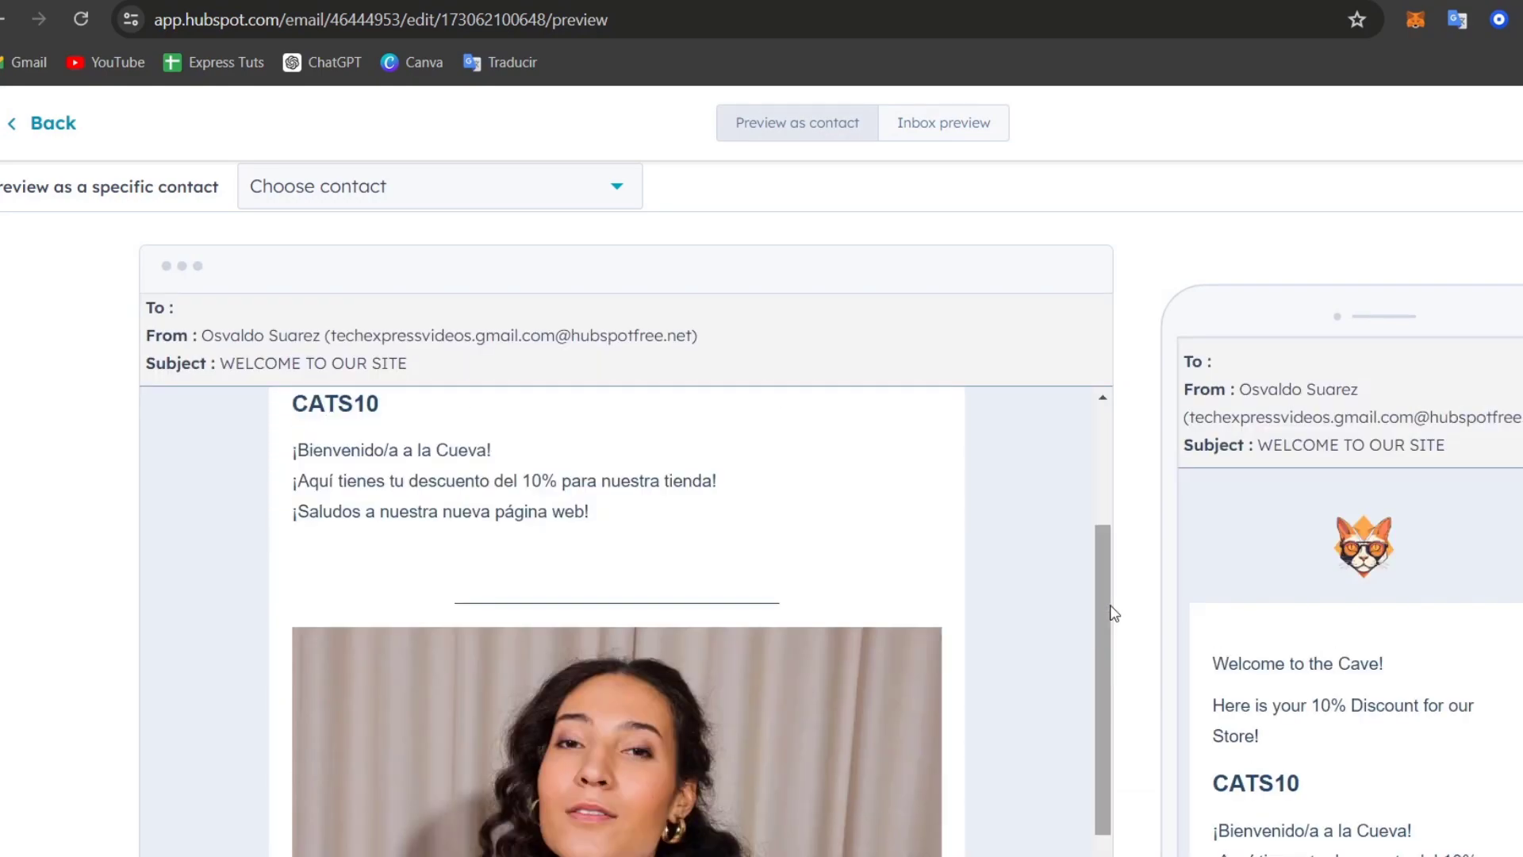
{"action": "scroll", "coordinate": [1357, 658], "scroll_direction": "down", "scroll_amount": 5}
{"action": "scroll", "coordinate": [1349, 564], "scroll_direction": "down", "scroll_amount": 3}
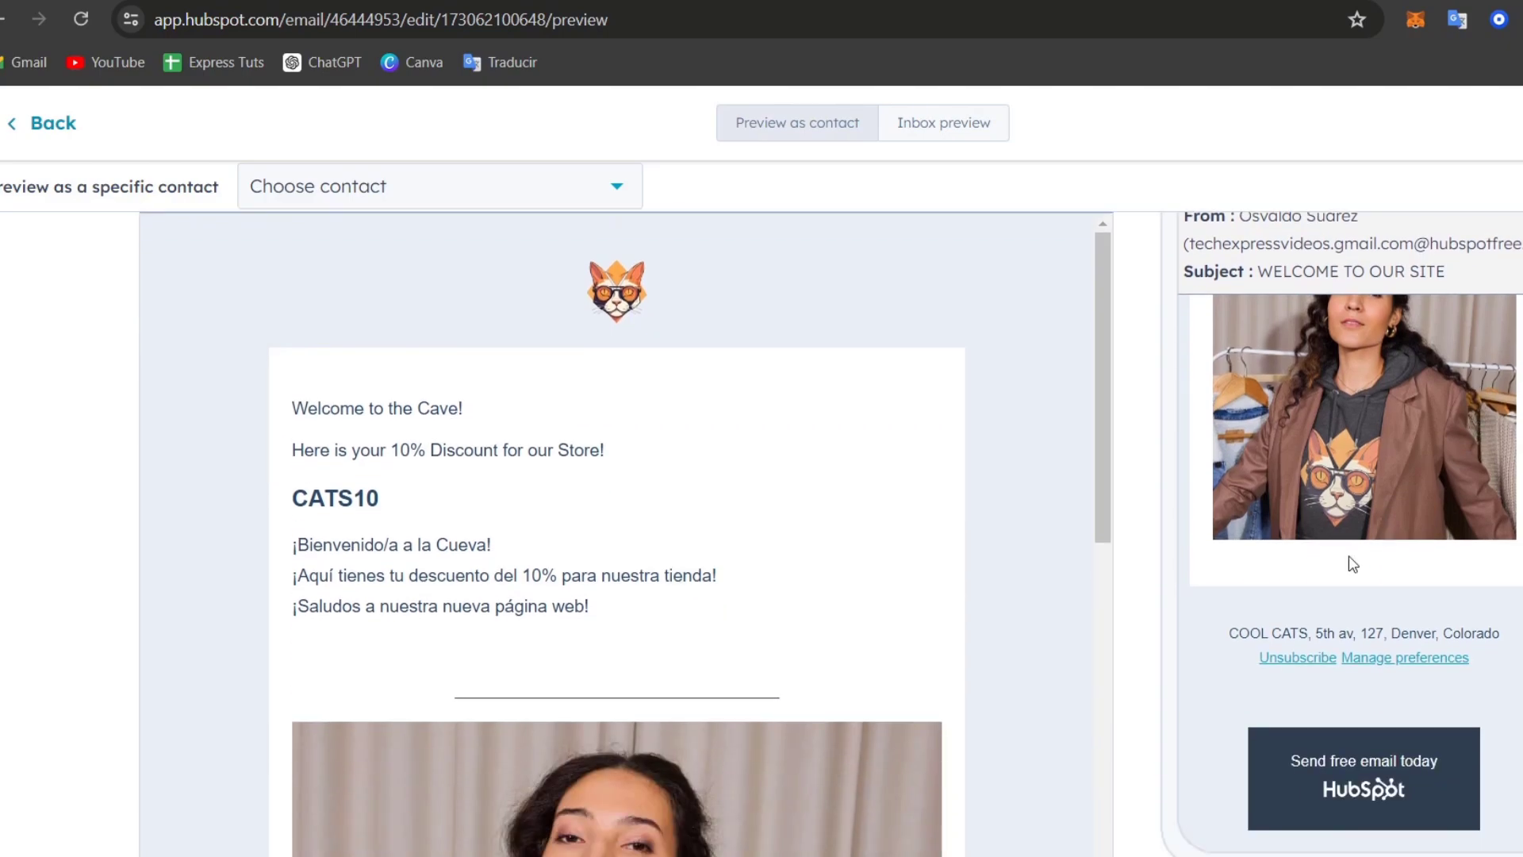
{"action": "scroll", "coordinate": [1349, 564], "scroll_direction": "up", "scroll_amount": 3}
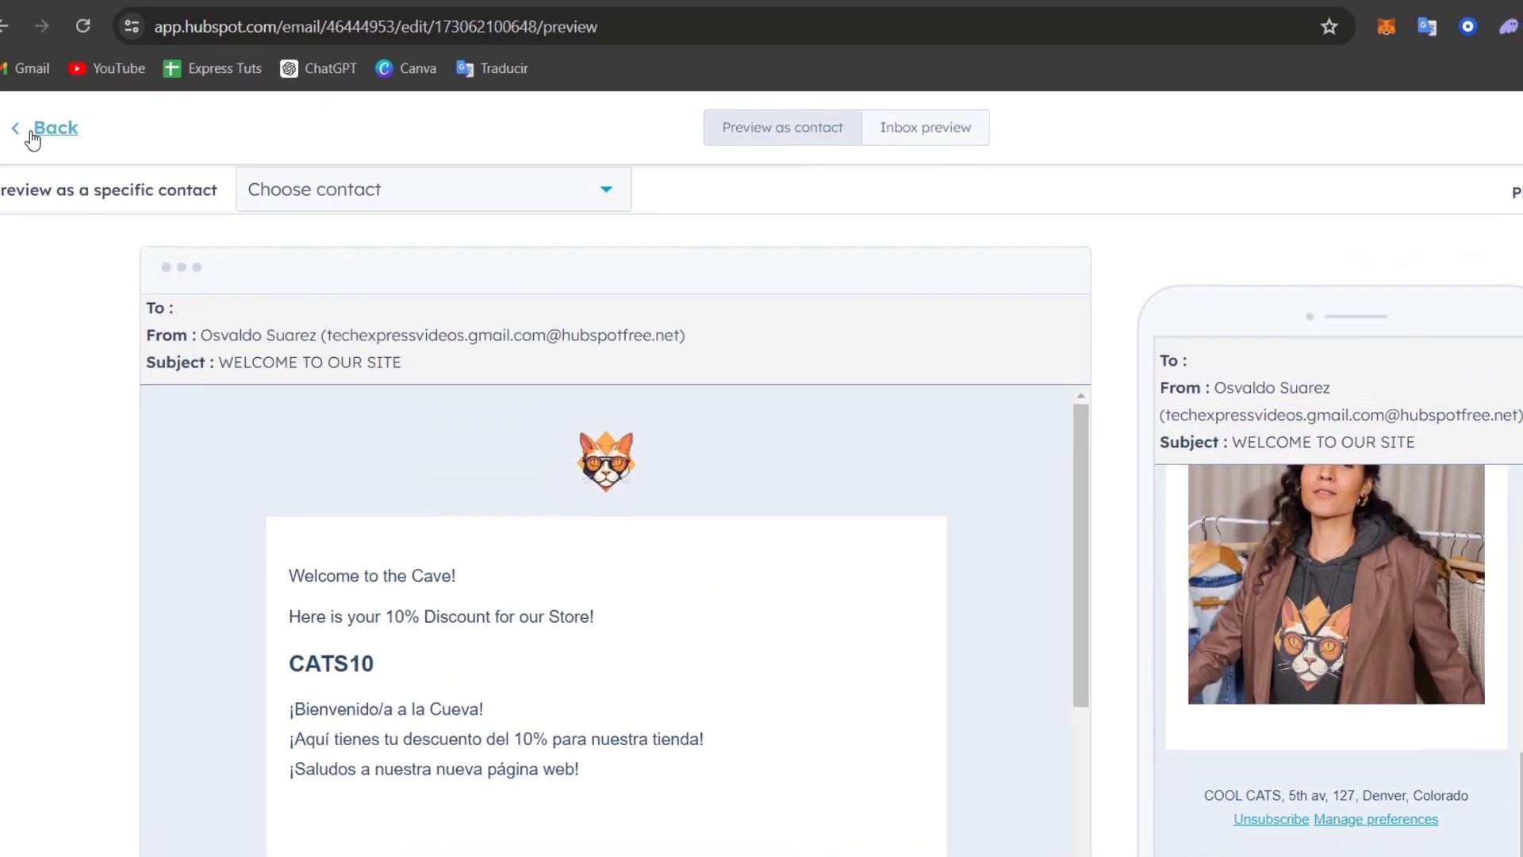
{"action": "left_click", "coordinate": [28, 126]}
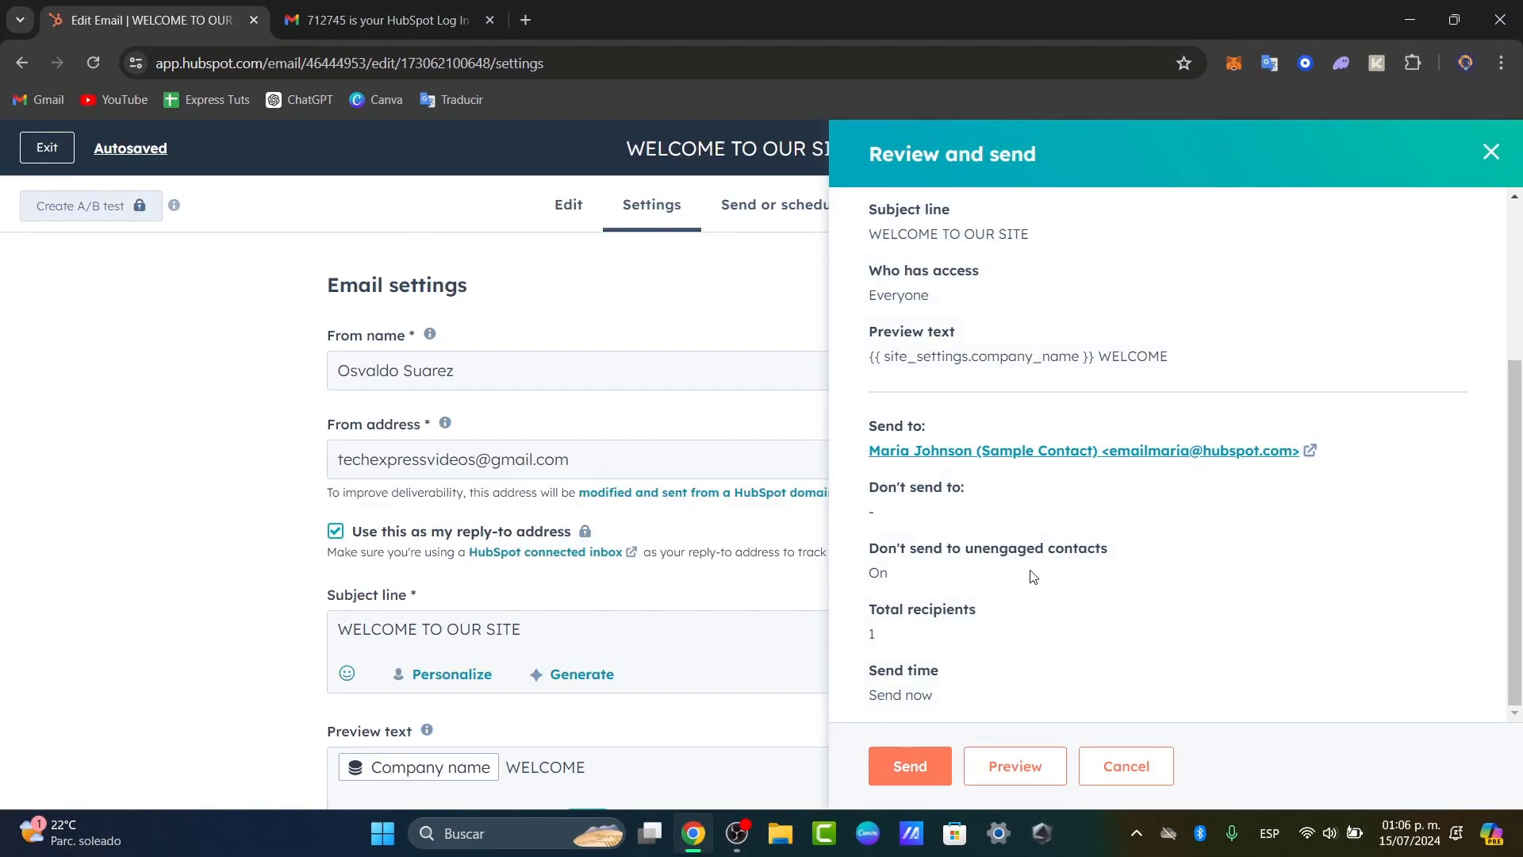
Step: Try to send the email immediately to its selected recipient, and close the send review
{"action": "left_click", "coordinate": [924, 771]}
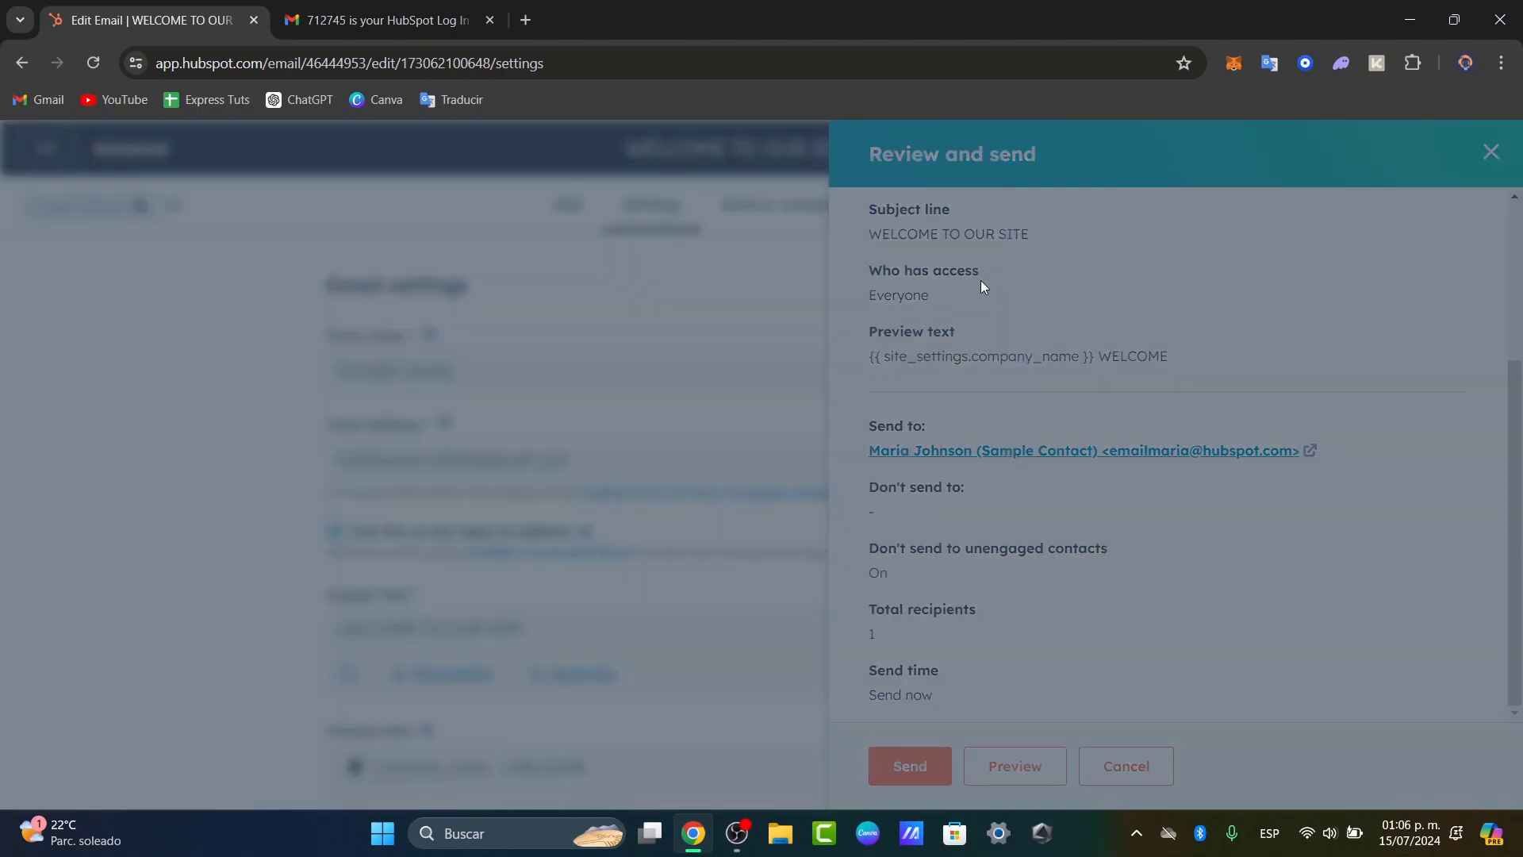
{"action": "left_click", "coordinate": [1002, 212]}
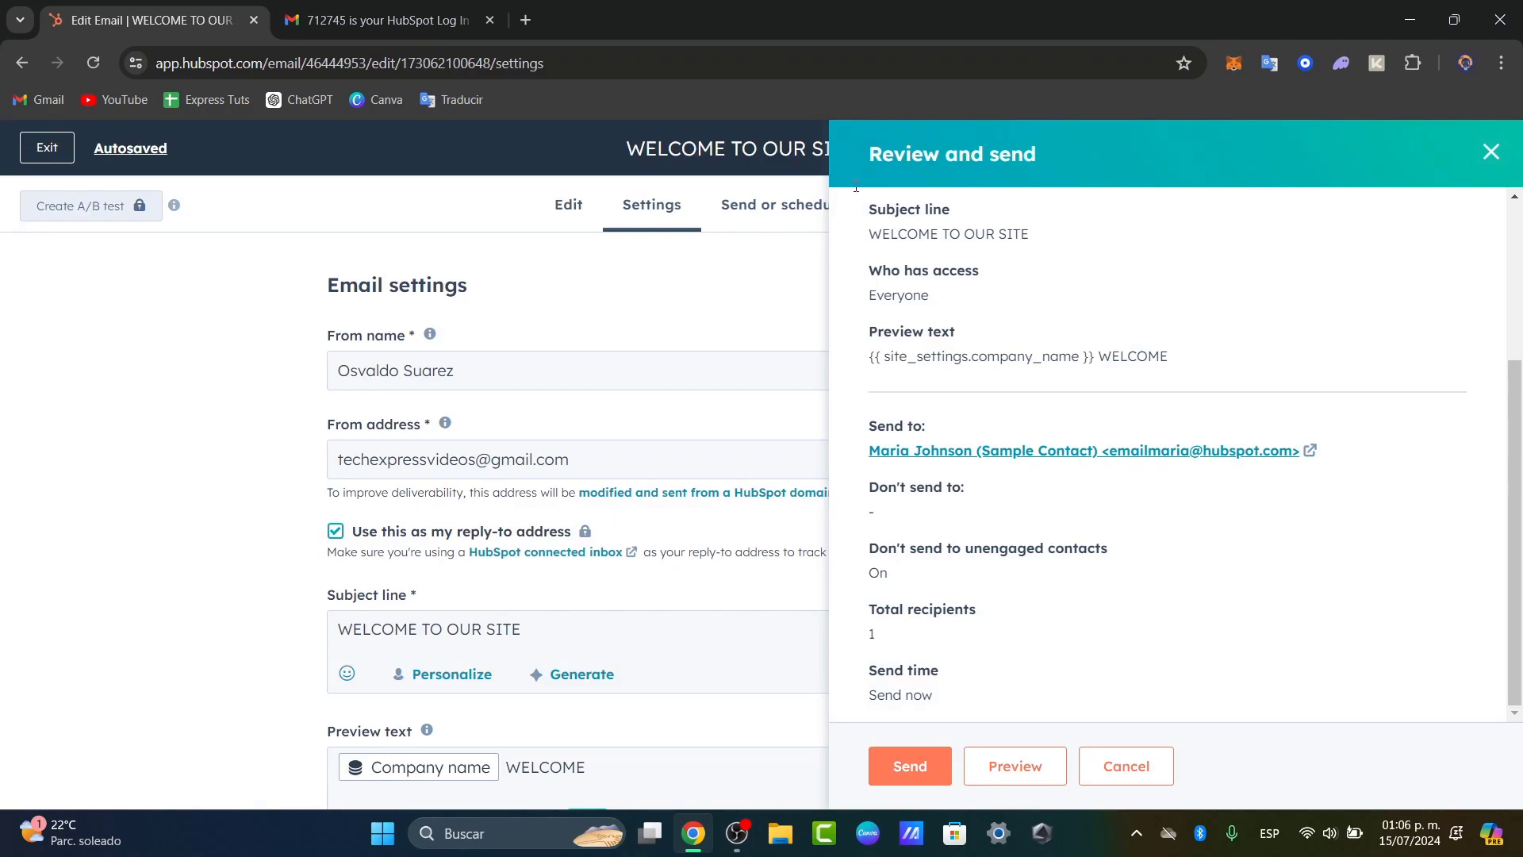
{"action": "left_click", "coordinate": [775, 207]}
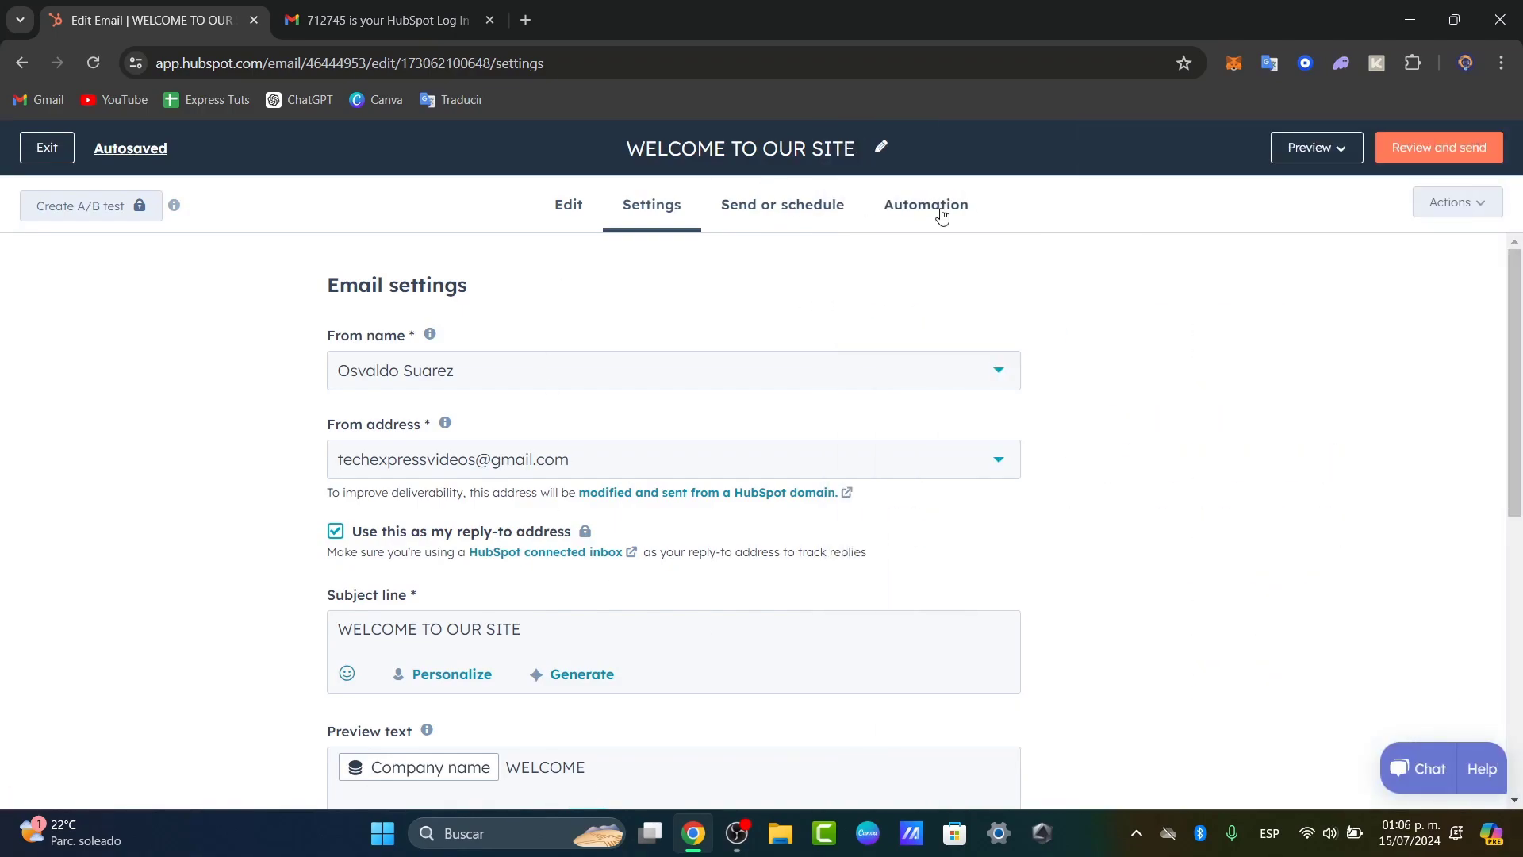
Step: Dismiss the welcome tour in the email's automation section and try to create a simple workflow
{"action": "left_click", "coordinate": [925, 206]}
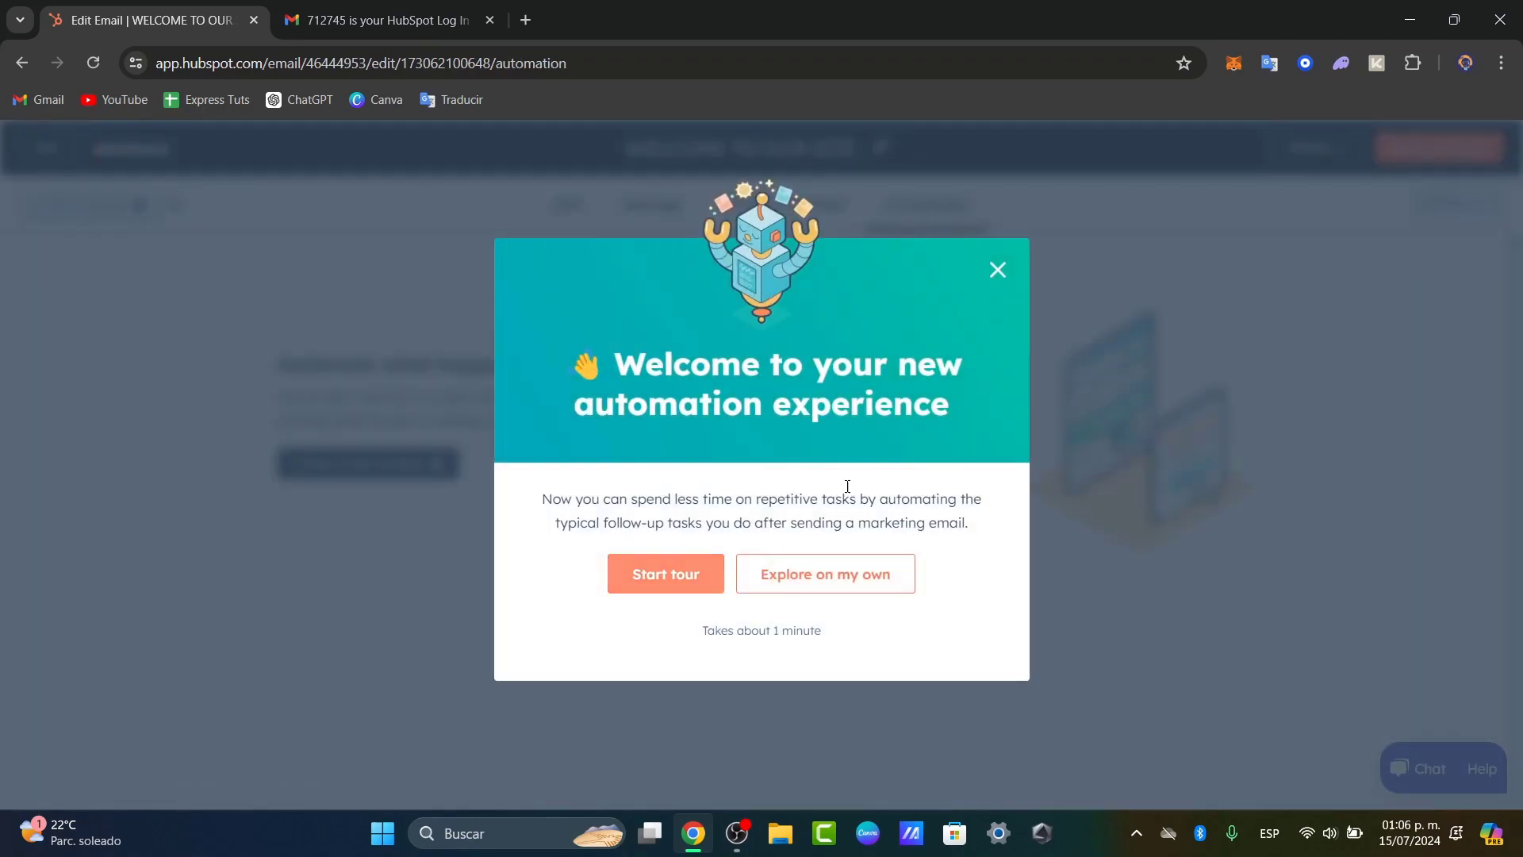
{"action": "left_click", "coordinate": [997, 271]}
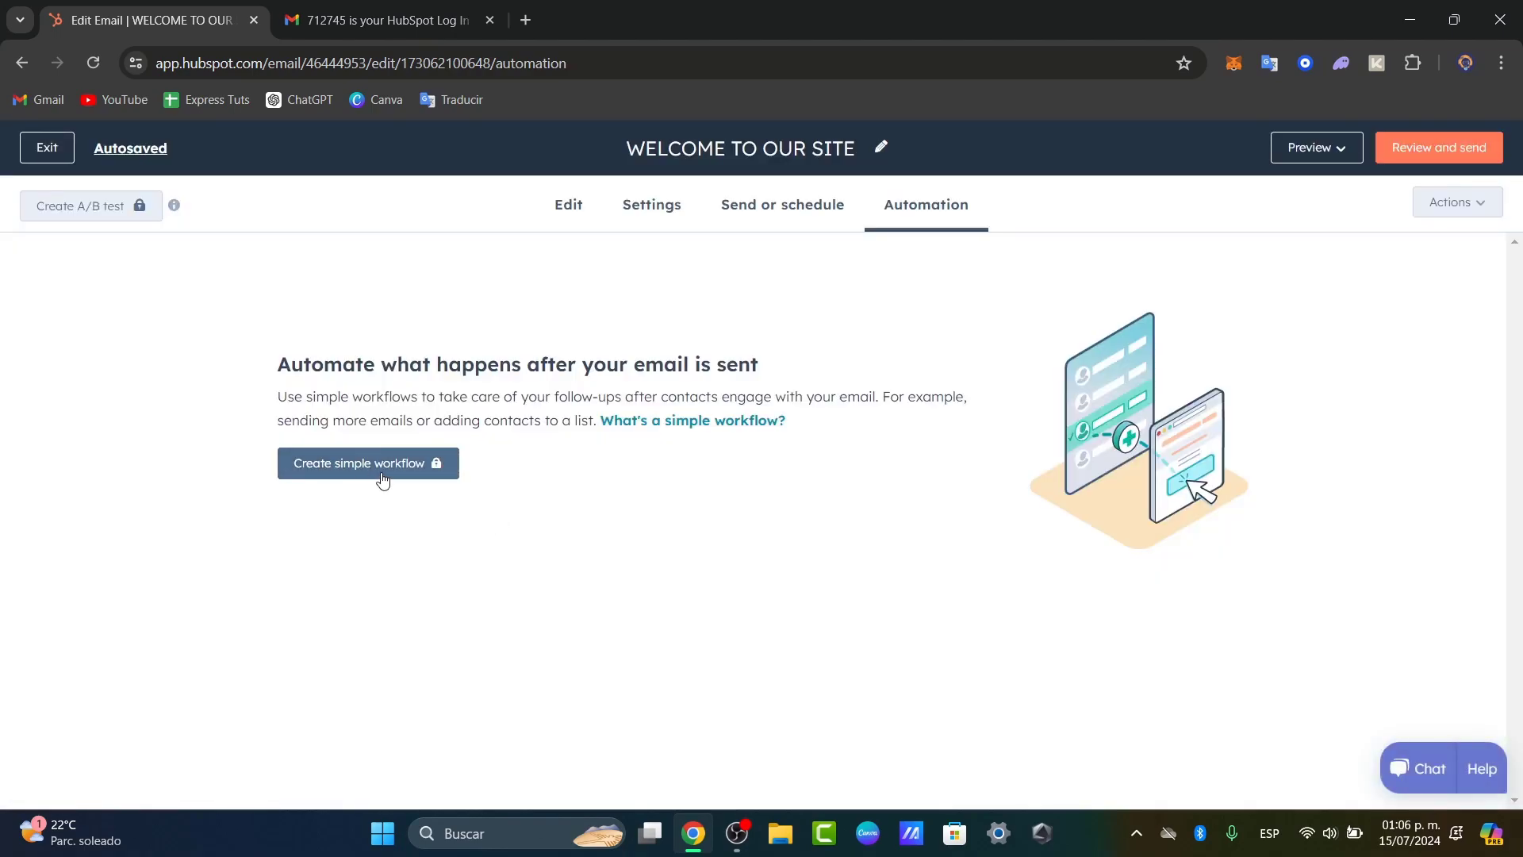
{"action": "left_click", "coordinate": [318, 463]}
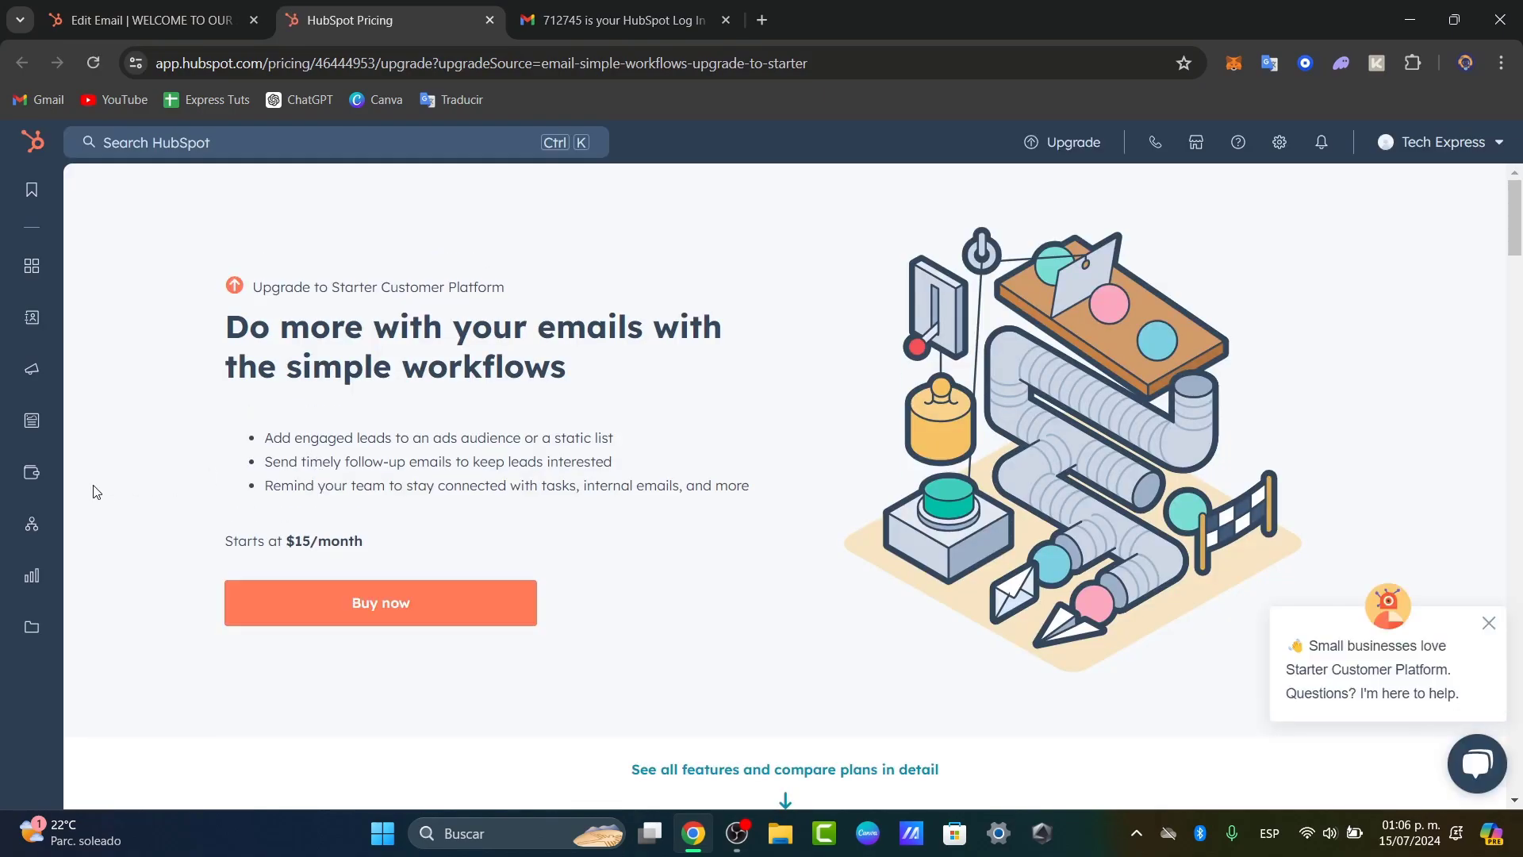
Step: Open the marketing email dashboard and close its introductory tour
{"action": "mouse_move", "coordinate": [33, 283]}
{"action": "left_click", "coordinate": [71, 318]}
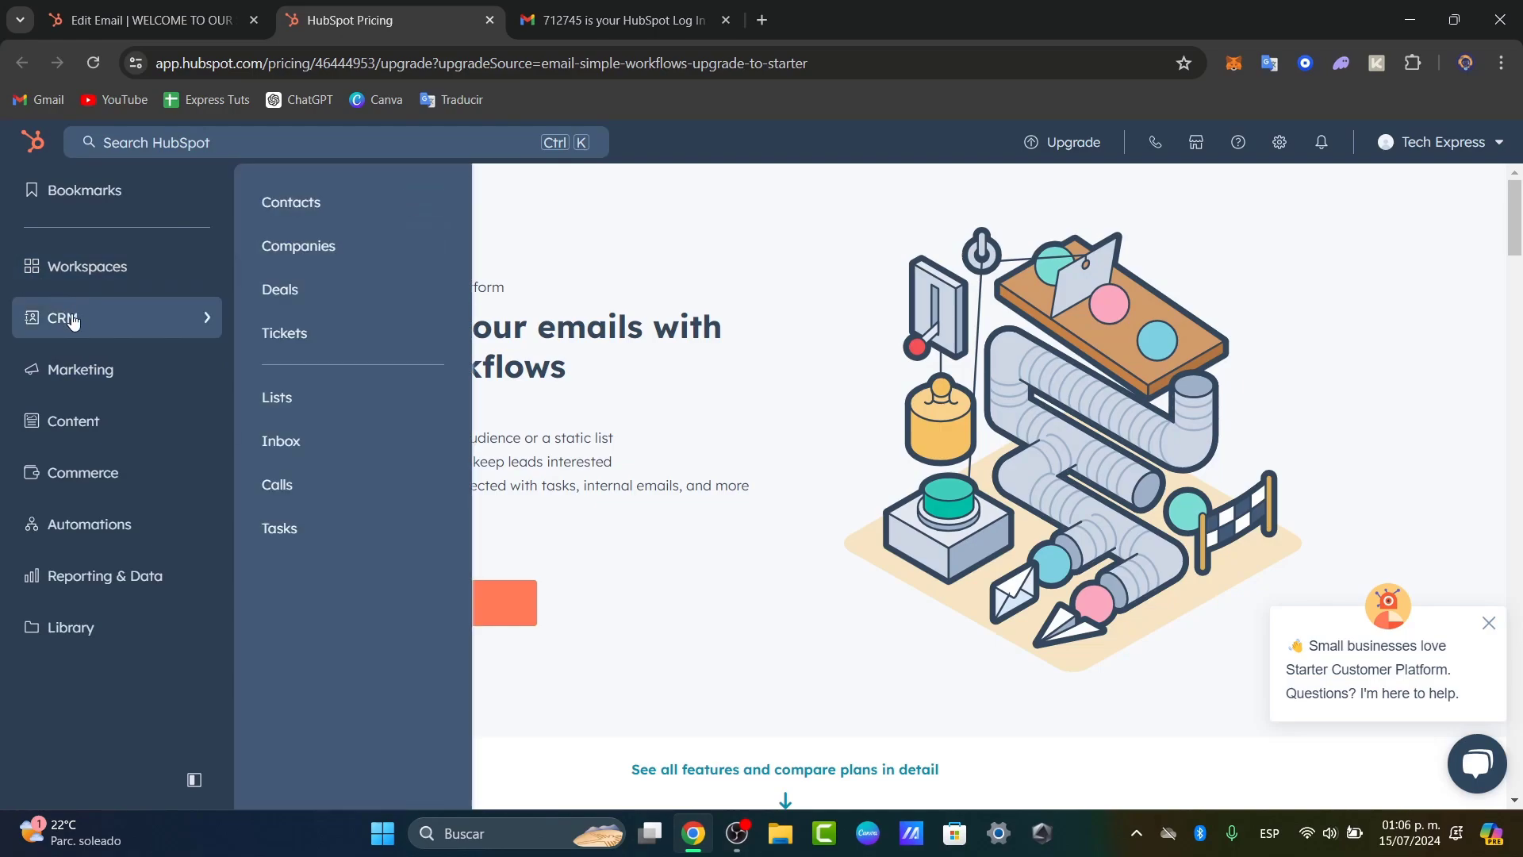
{"action": "mouse_move", "coordinate": [84, 374]}
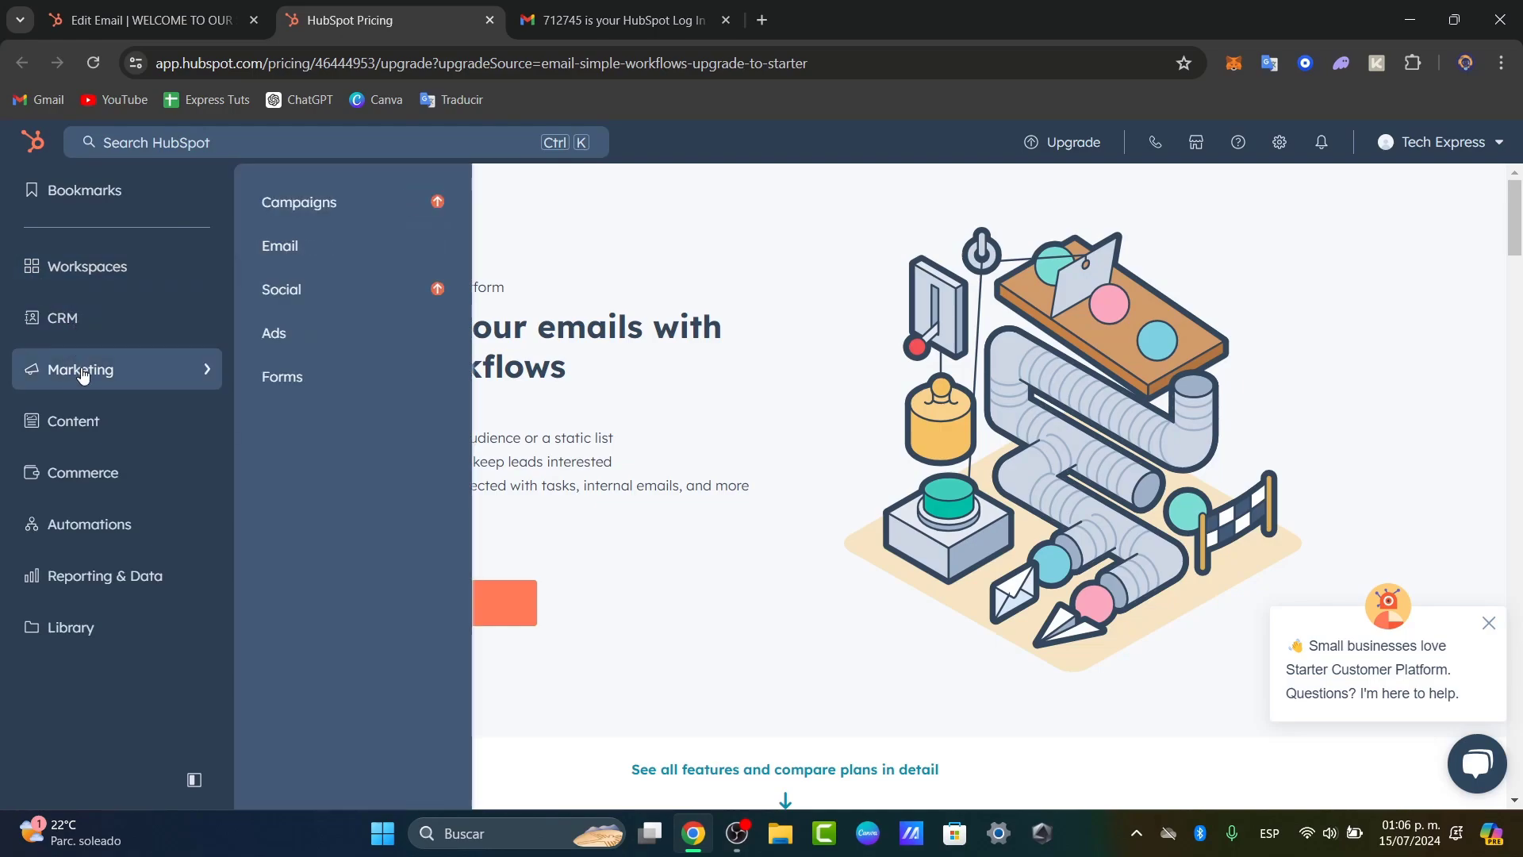
{"action": "left_click", "coordinate": [275, 261]}
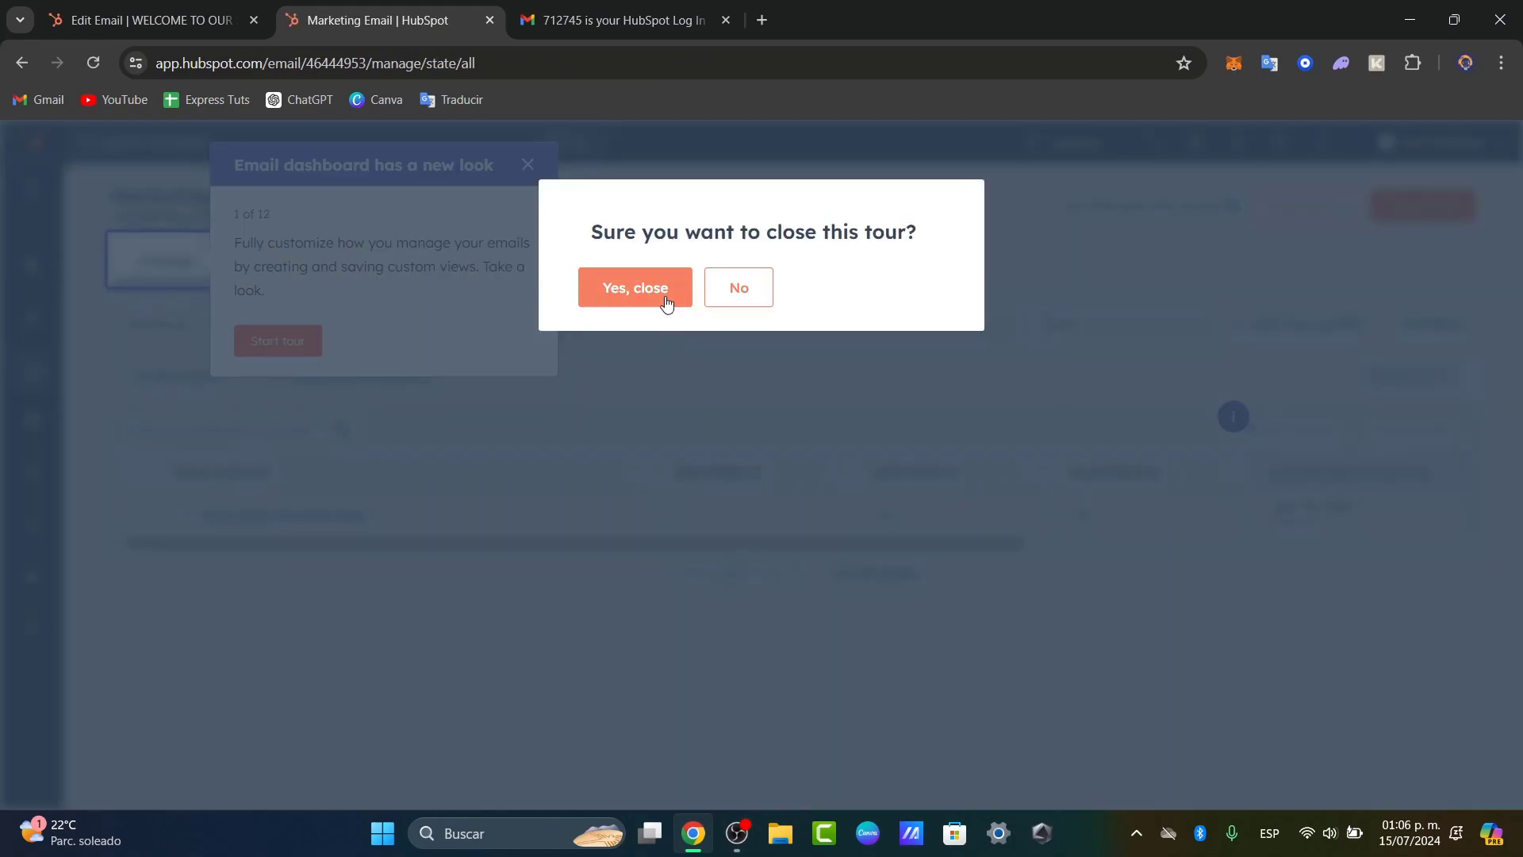
{"action": "left_click", "coordinate": [664, 298]}
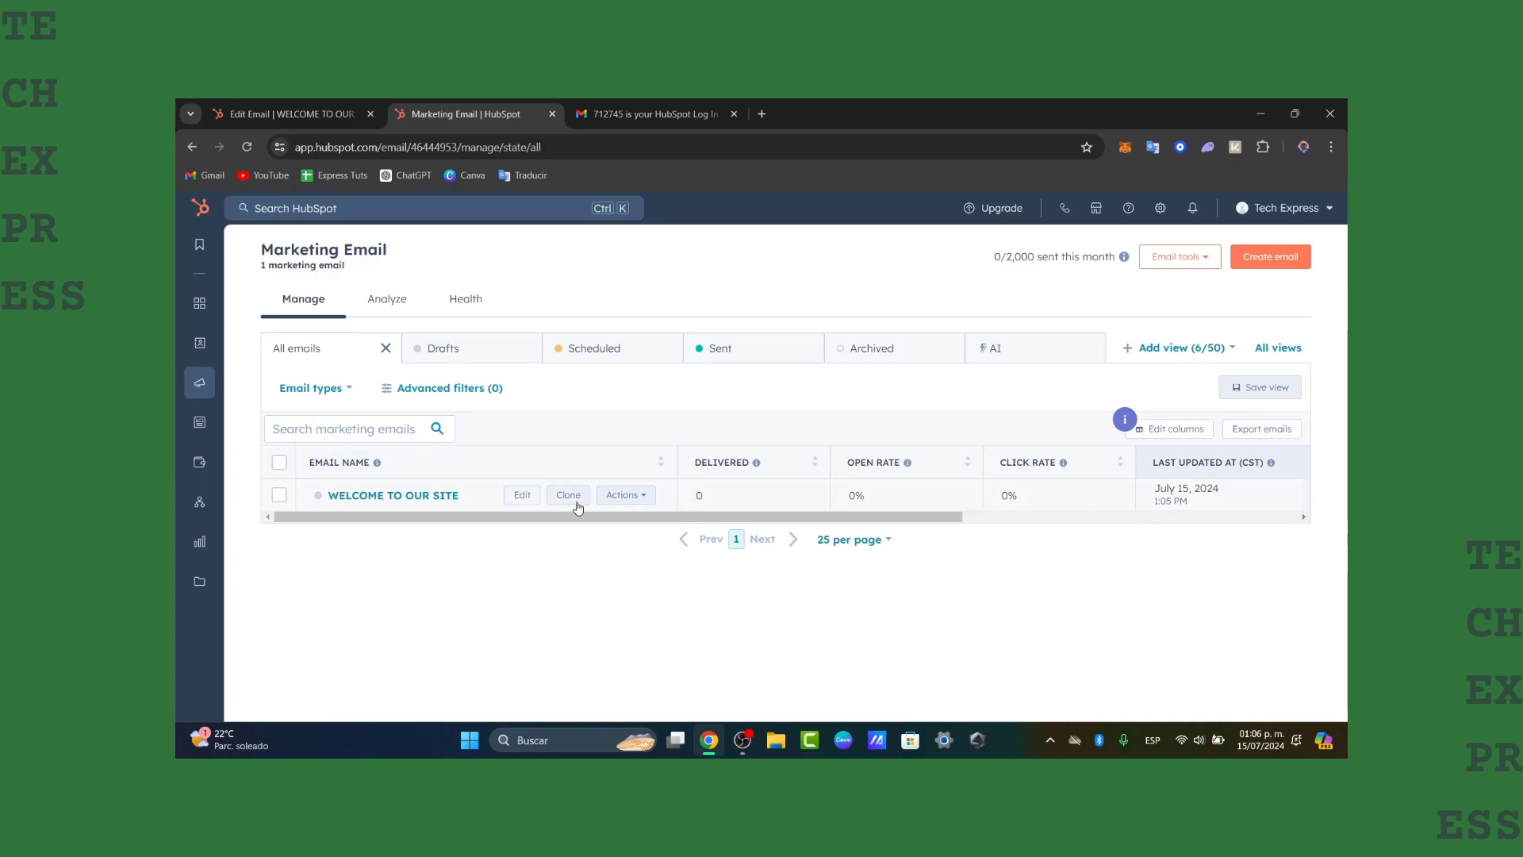
Step: Examine the available actions for the WELCOME TO OUR SITE email and the dashboard's general email tools
{"action": "left_click", "coordinate": [624, 495]}
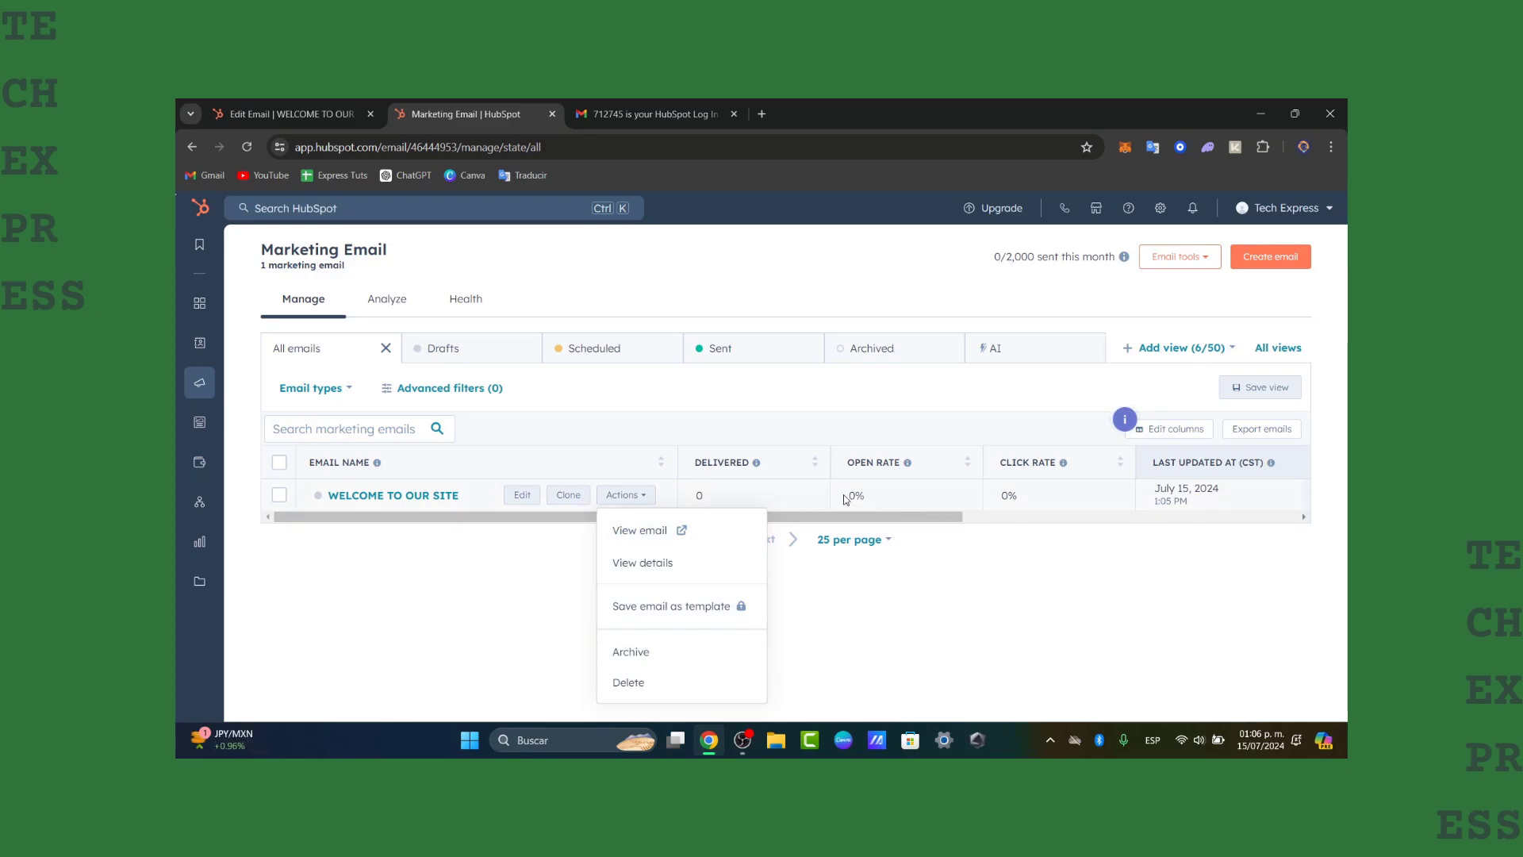
{"action": "left_click", "coordinate": [1052, 591]}
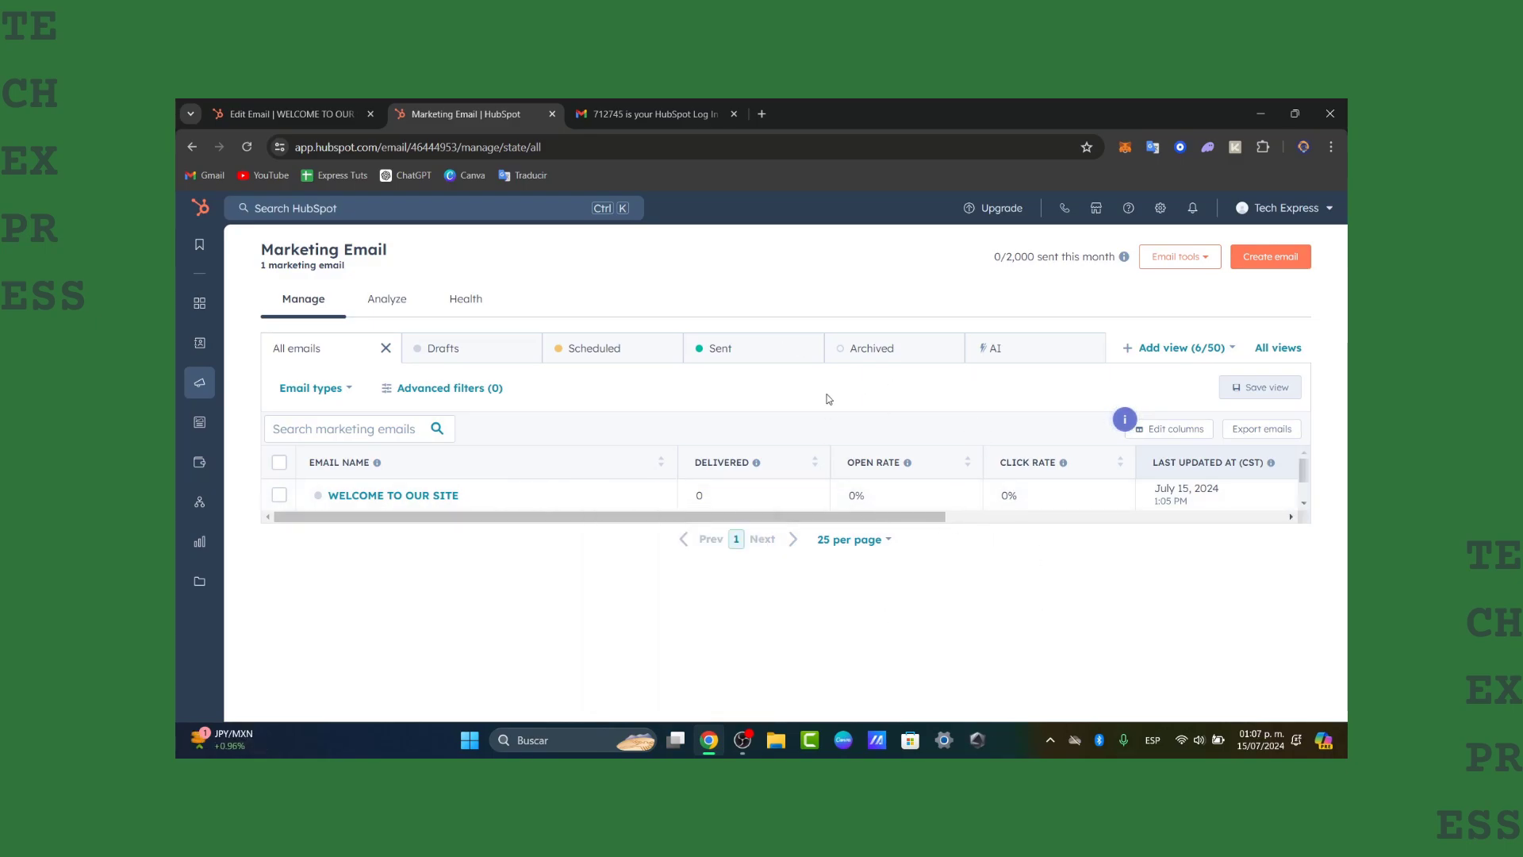
{"action": "left_click", "coordinate": [1196, 260]}
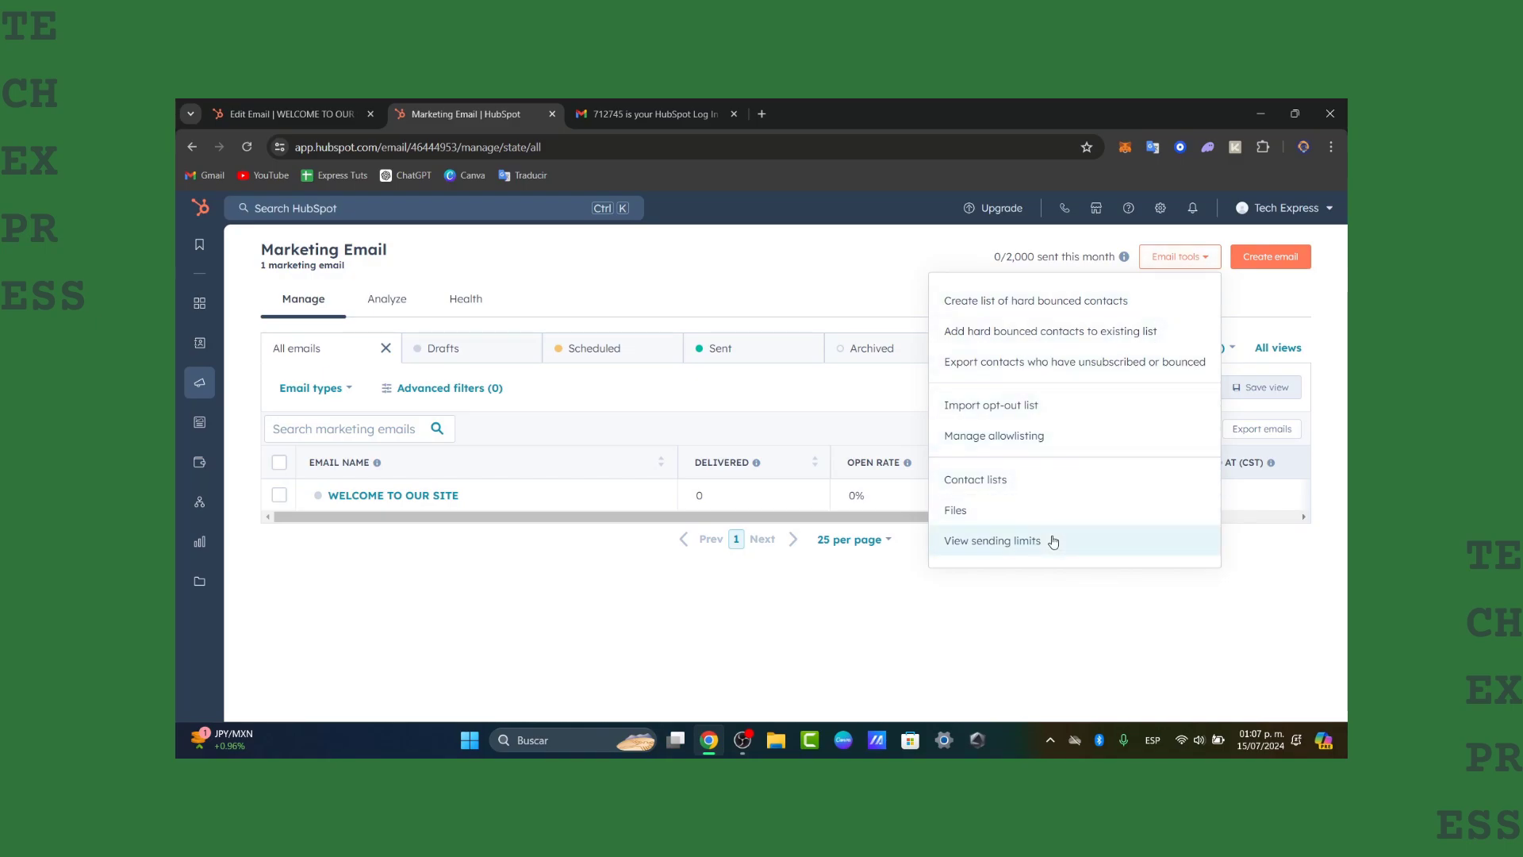
Step: Open the performance analysis for the marketing emails
{"action": "left_click", "coordinate": [402, 308]}
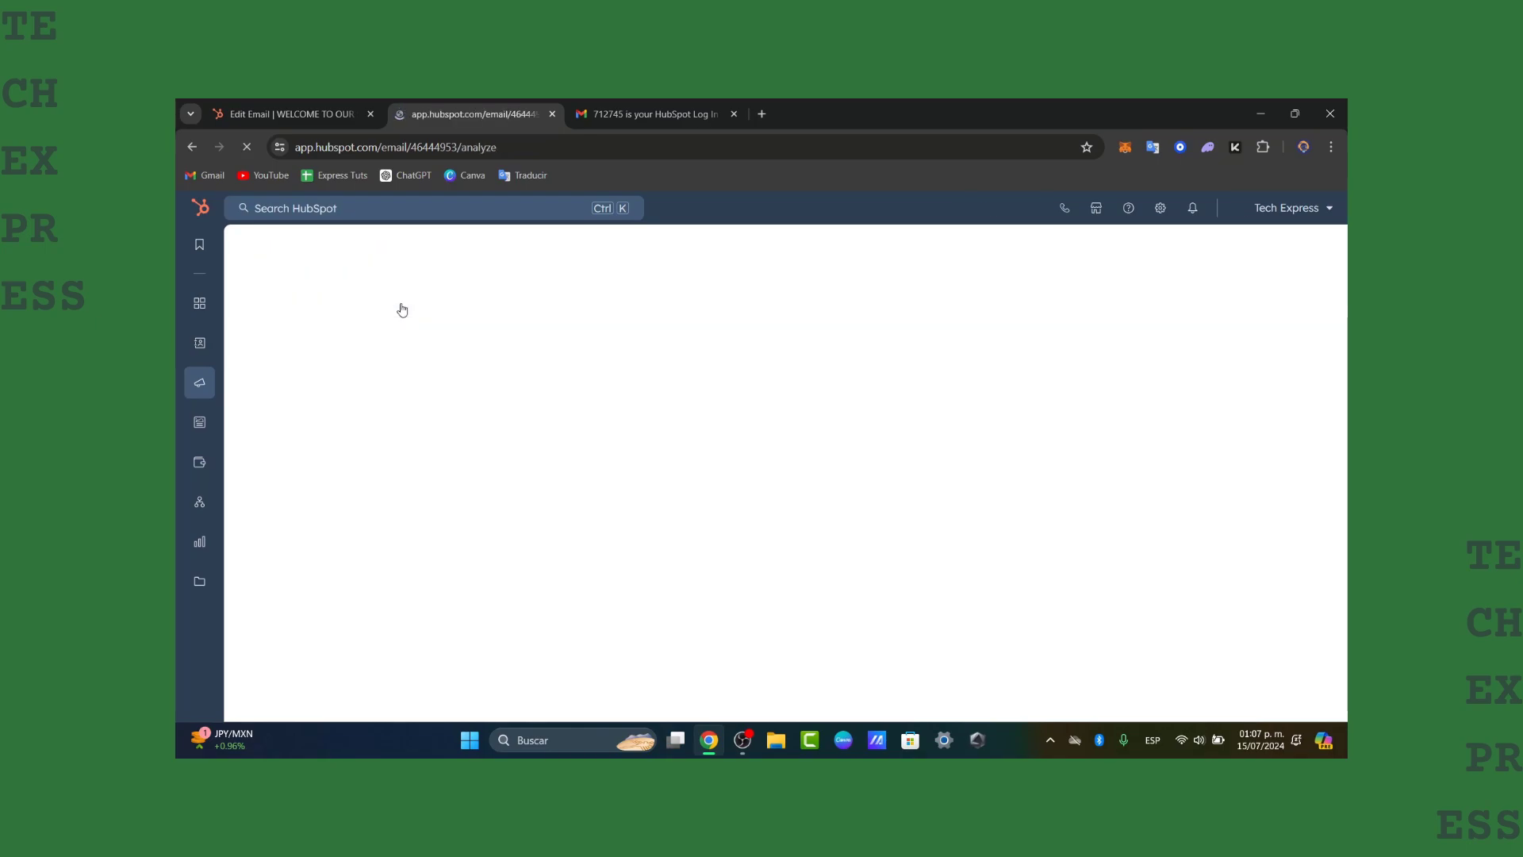